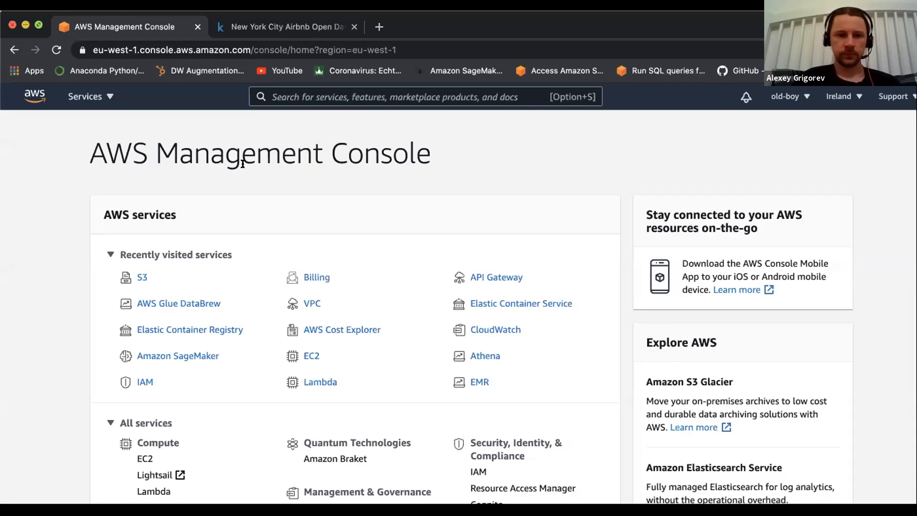
# Step: Examine the New York City Airbnb Open Data page on Kaggle, including its description and the AB_NYC_2019.csv column preview
pyautogui.click(39, 25)
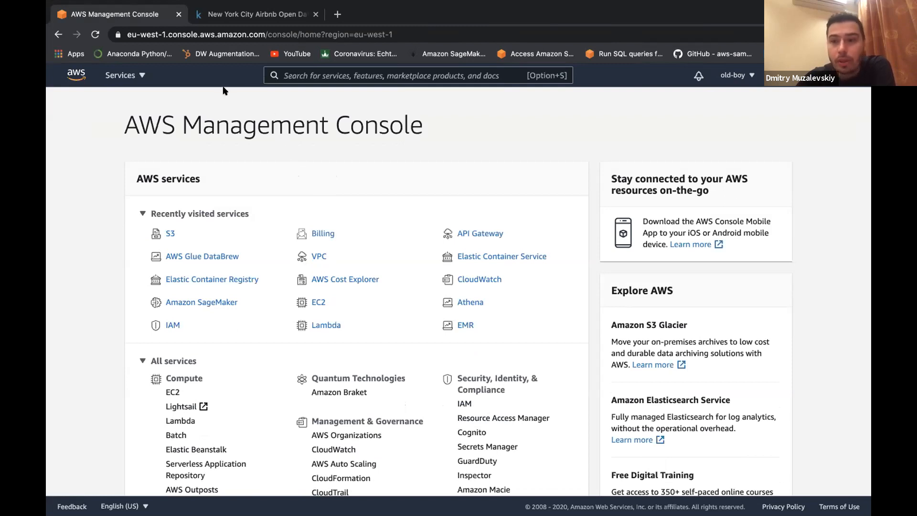
pyautogui.click(230, 15)
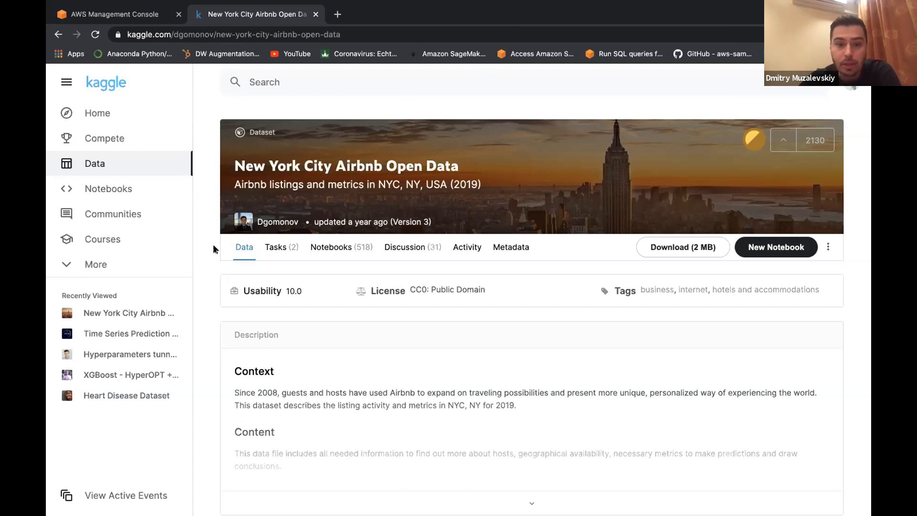
pyautogui.scroll(-3, 216, 281)
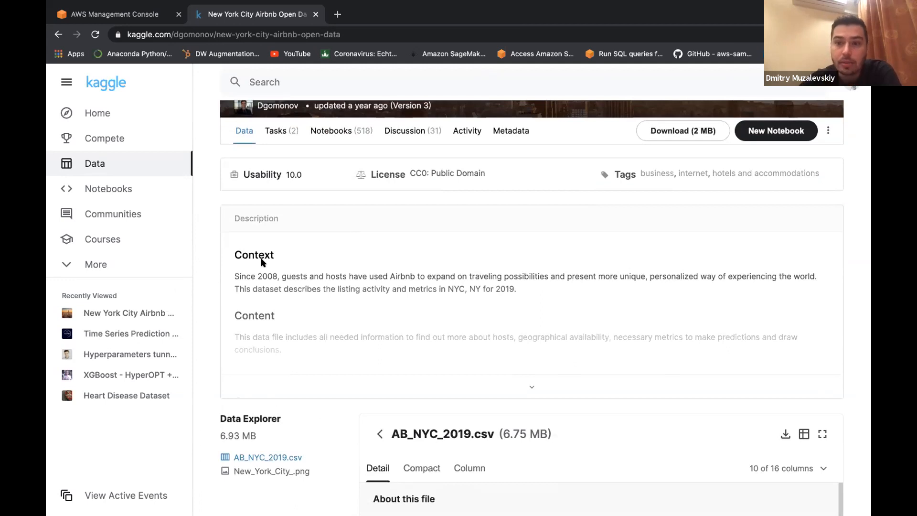
pyautogui.scroll(3, 270, 250)
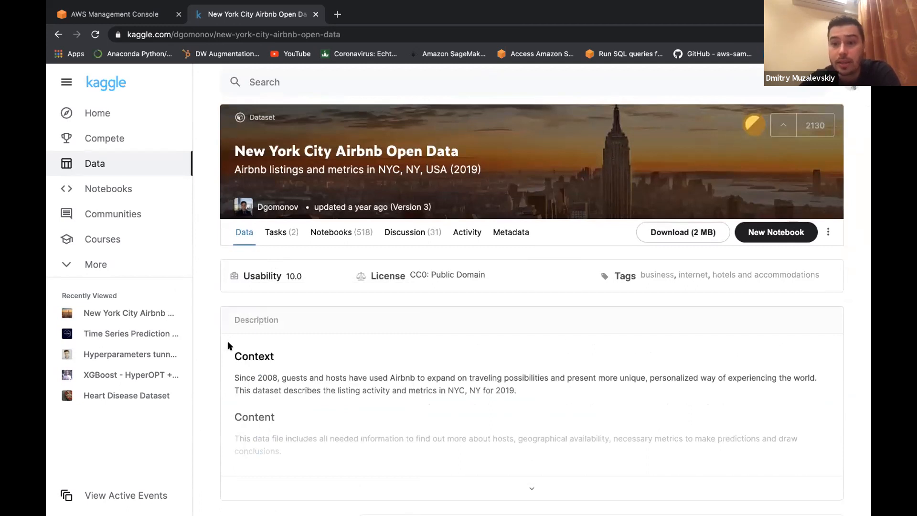
pyautogui.scroll(-5, 234, 334)
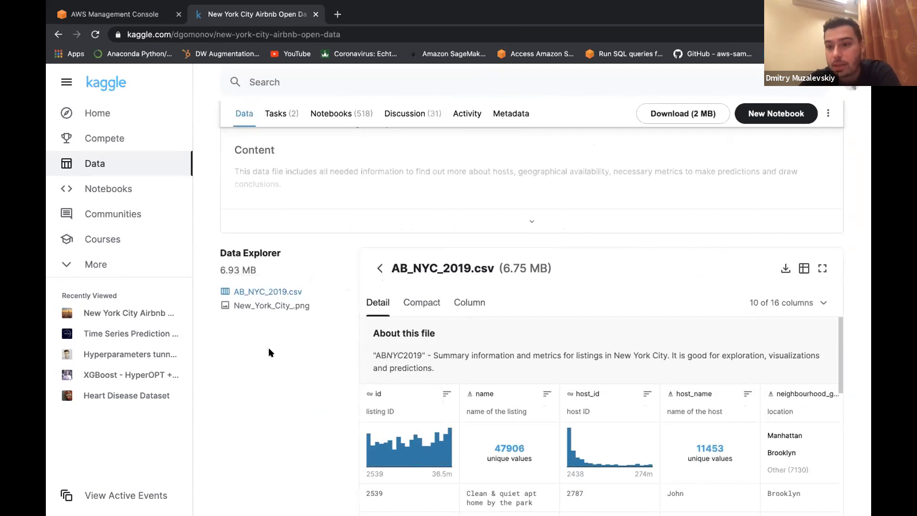
pyautogui.scroll(-2, 268, 351)
pyautogui.scroll(-3, 268, 358)
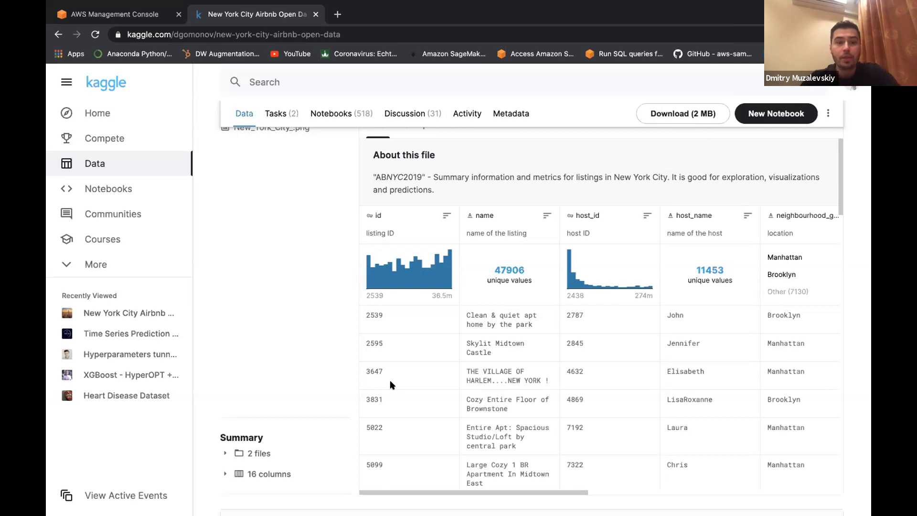
# Step: Switch back to the AWS console and inspect the contents of the airbnb-buck-s3 and airbnb-profile buckets in S3
pyautogui.click(95, 15)
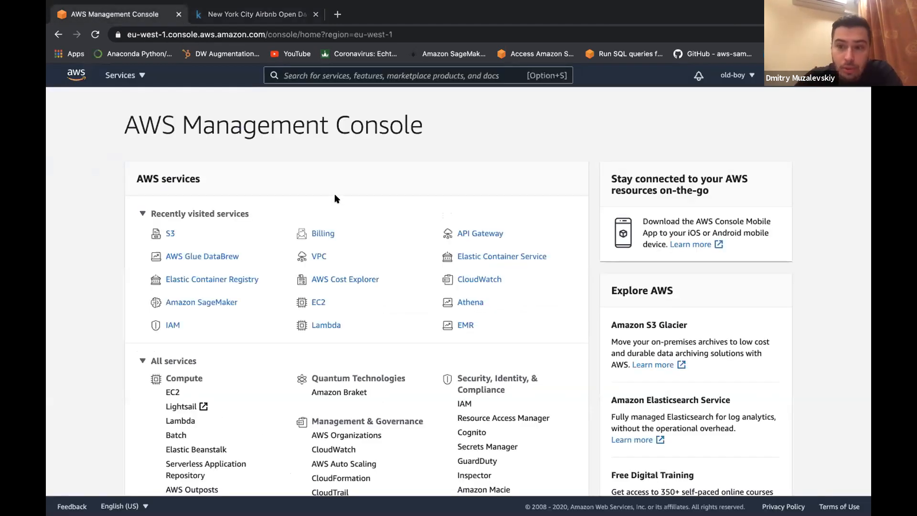
pyautogui.click(169, 233)
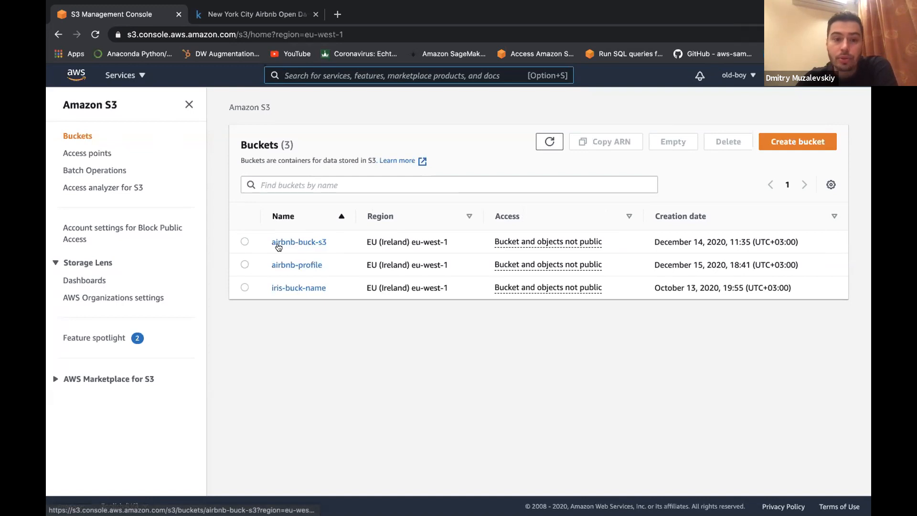
pyautogui.click(300, 244)
pyautogui.scroll(-1, 311, 246)
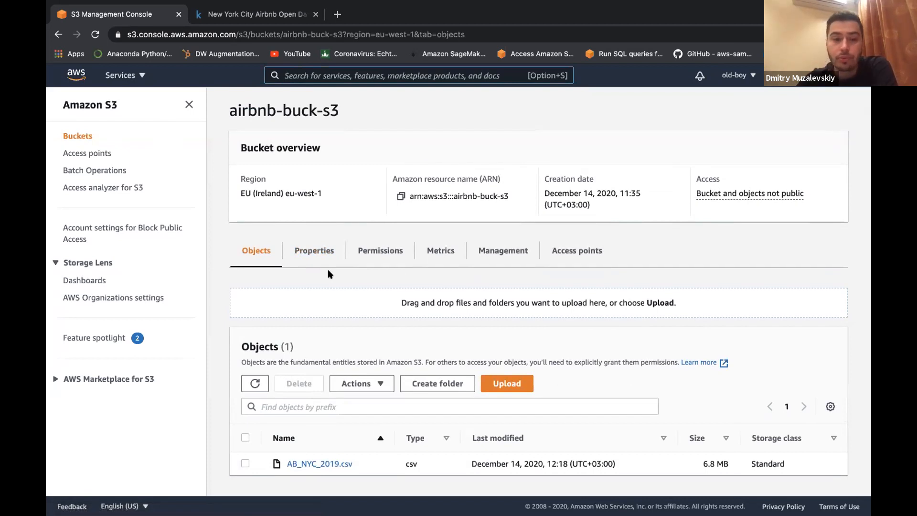
pyautogui.click(58, 34)
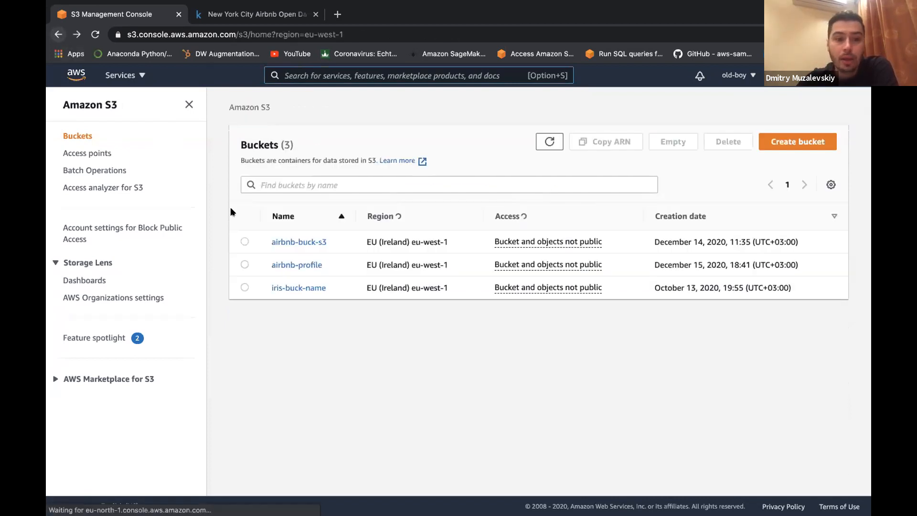
pyautogui.click(311, 265)
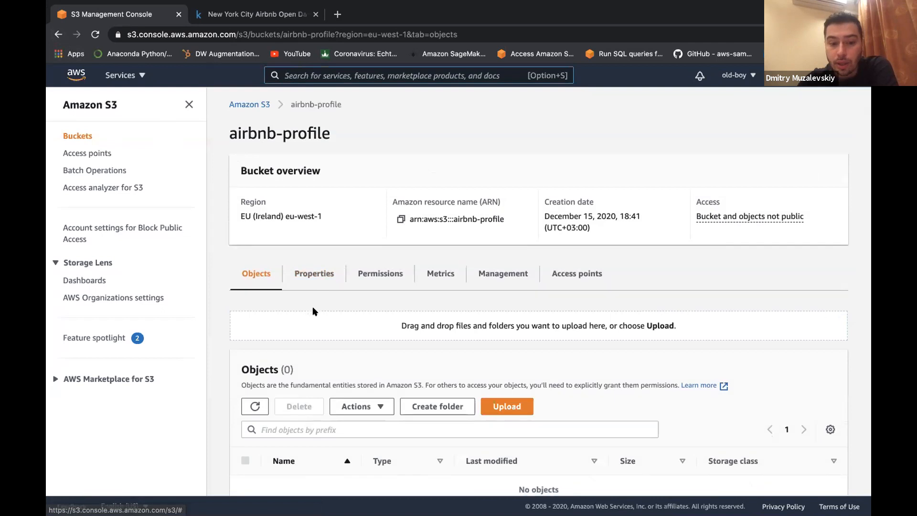
pyautogui.scroll(-1, 315, 311)
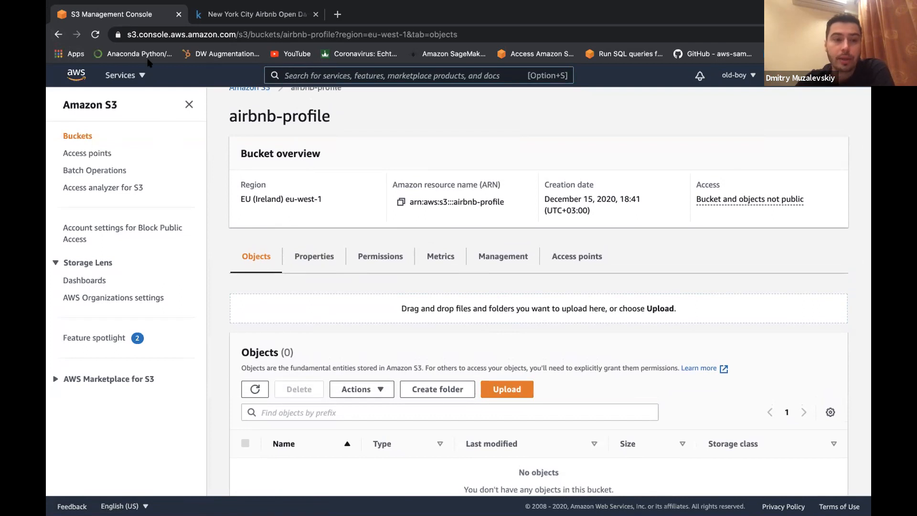
pyautogui.click(58, 34)
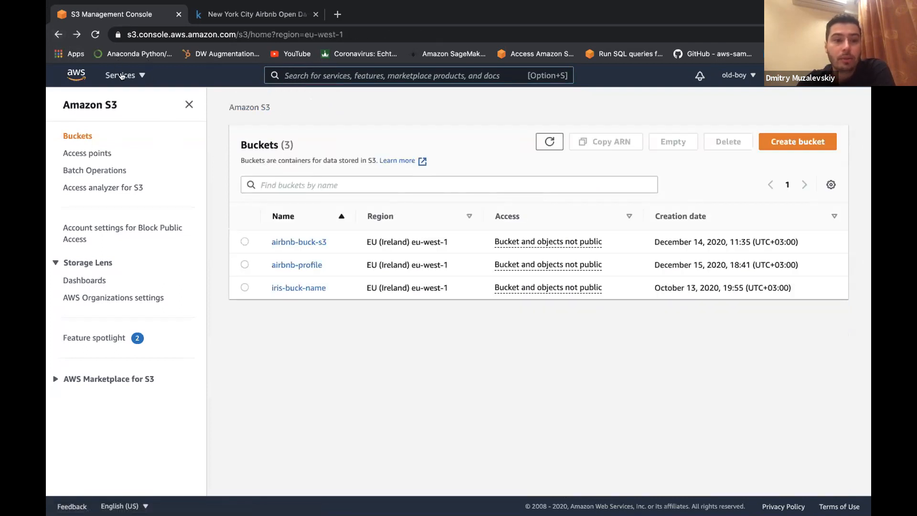
# Step: Go to the AWS Glue DataBrew service
pyautogui.click(120, 75)
pyautogui.click(122, 349)
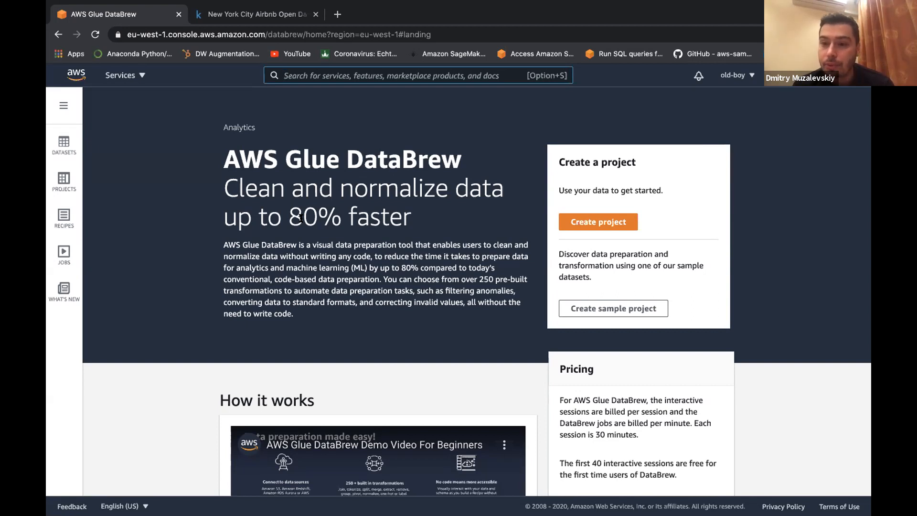
pyautogui.hotkey('alt', 's')
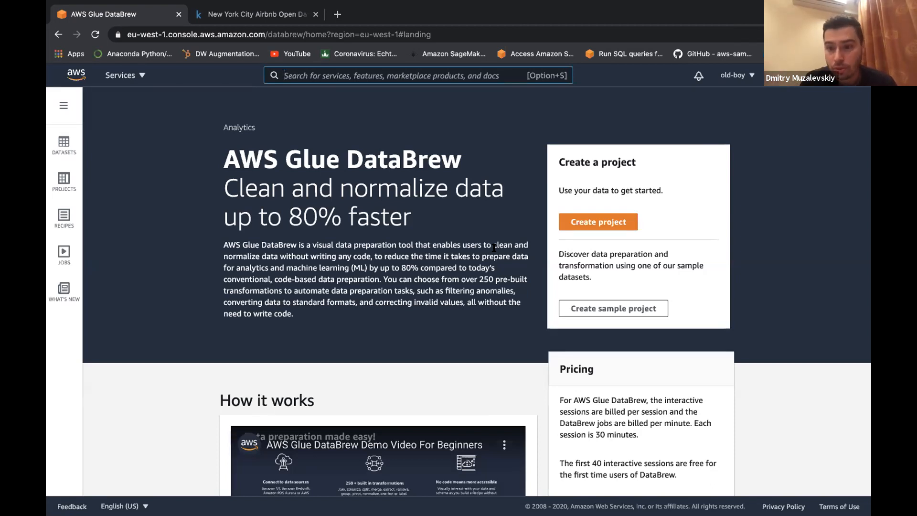
# Step: Start a new DataBrew project and name it airbnb-proj
pyautogui.click(587, 220)
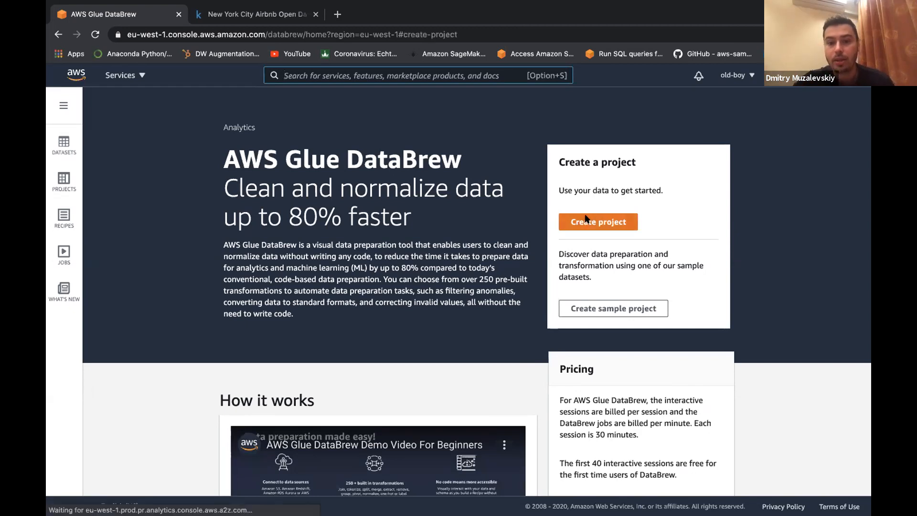
pyautogui.click(280, 220)
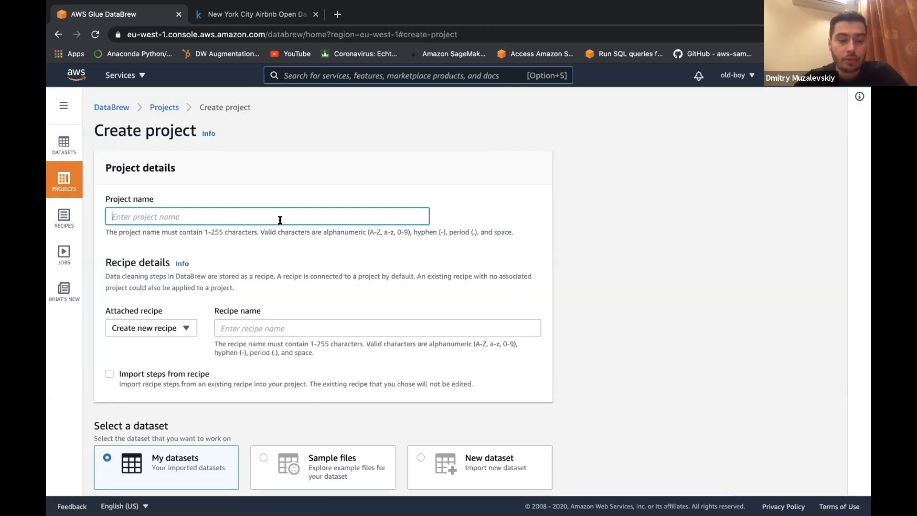
pyautogui.write('airbnb-proj')
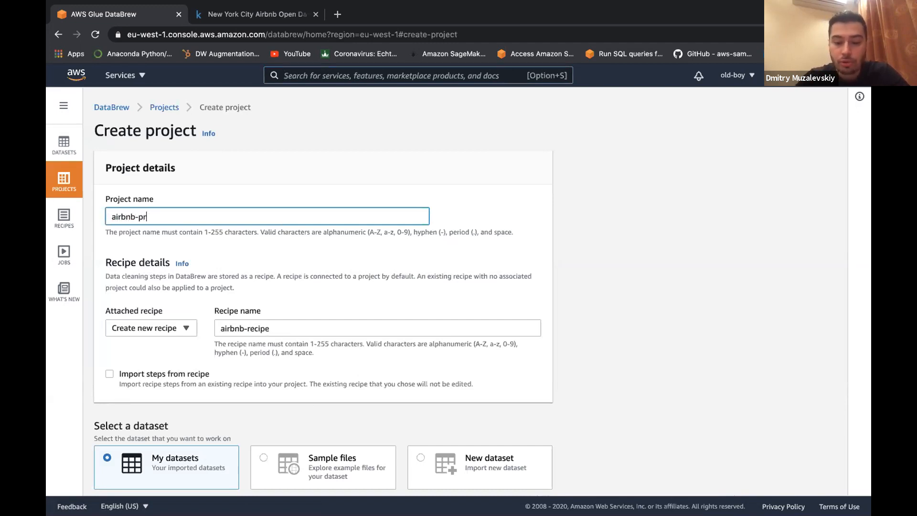
pyautogui.click(270, 266)
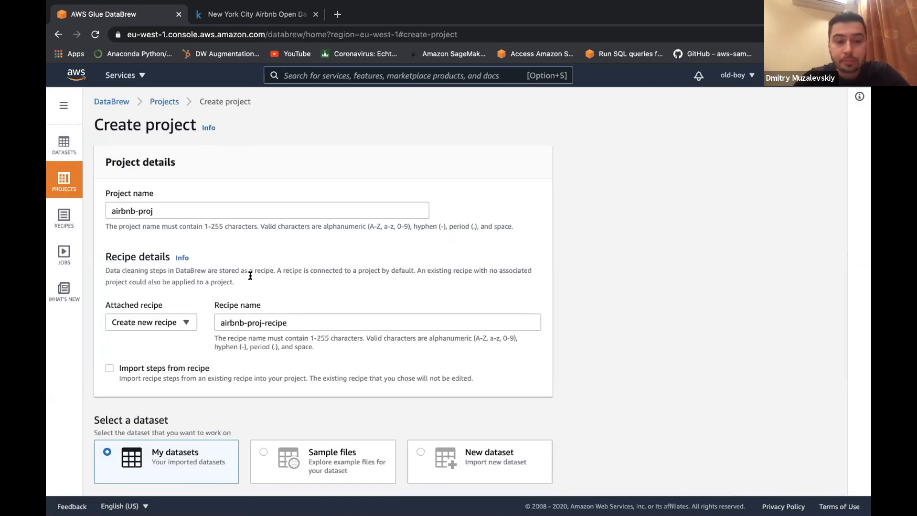
# Step: Choose to import a new dataset for the project and name it airbnb-set
pyautogui.scroll(-2, 235, 247)
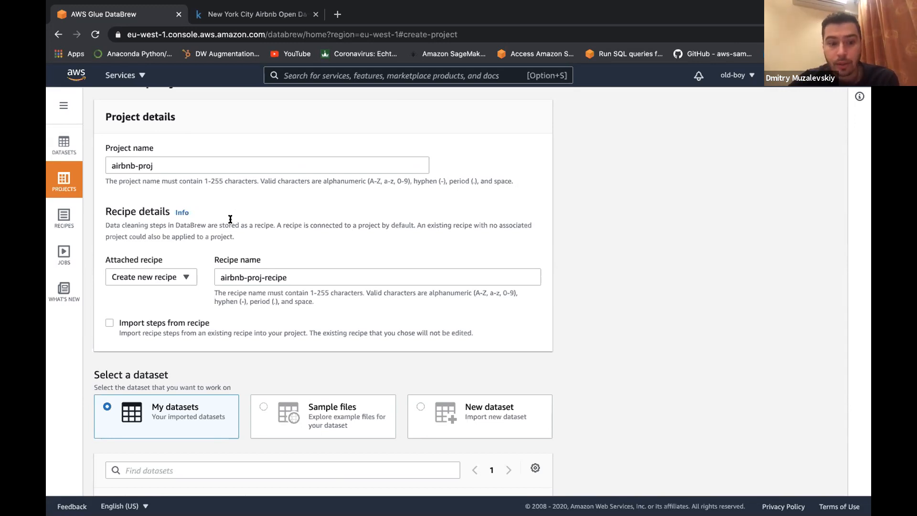
pyautogui.scroll(-2, 230, 218)
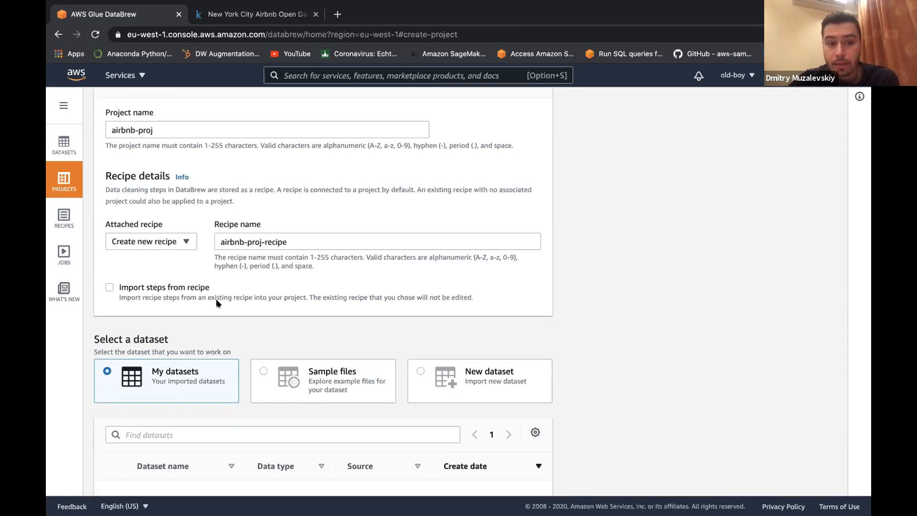
pyautogui.scroll(-2, 217, 303)
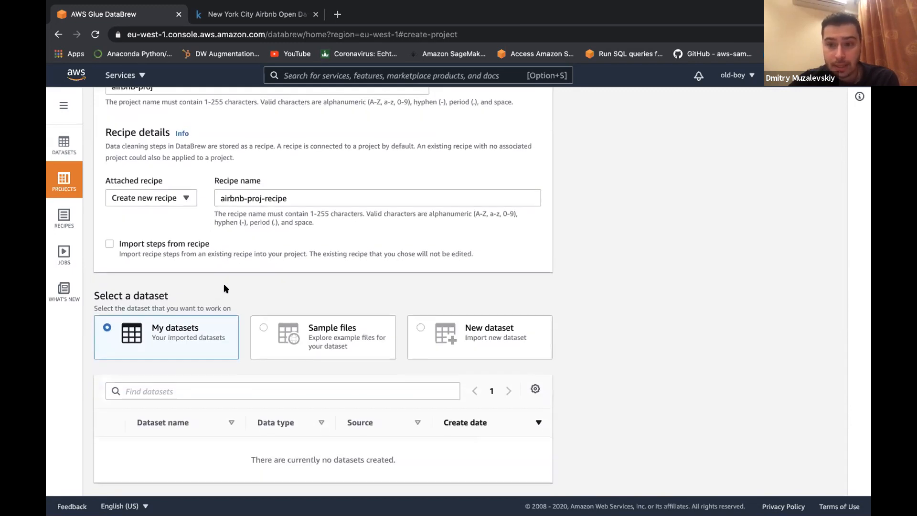
pyautogui.scroll(-1, 226, 282)
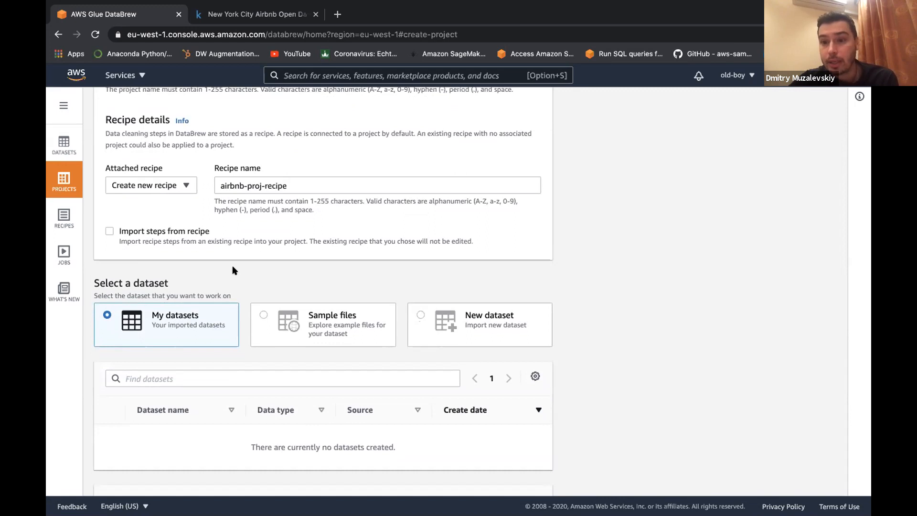
pyautogui.scroll(-3, 233, 267)
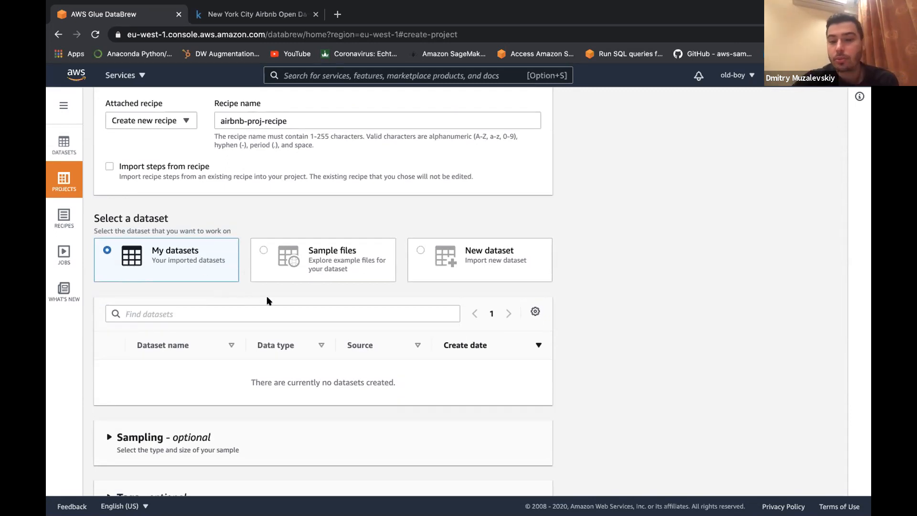
pyautogui.click(483, 266)
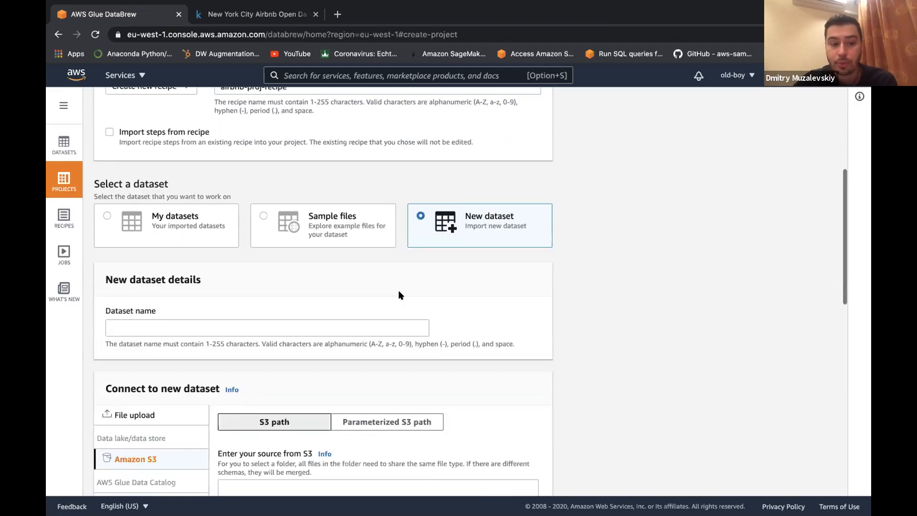
pyautogui.scroll(-2, 398, 291)
pyautogui.click(370, 276)
pyautogui.write('airbnb-set')
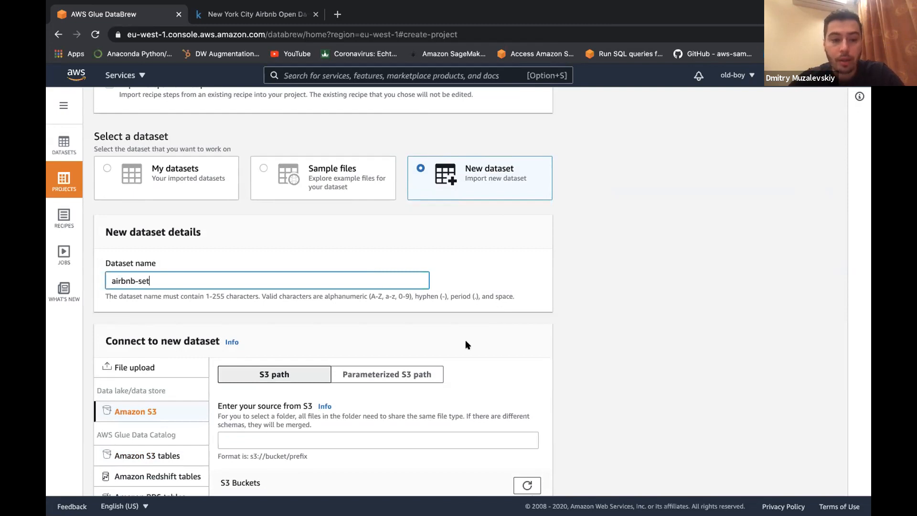
# Step: Set the dataset's Amazon S3 source to AB_NYC_2019.csv in the airbnb-buck-s3 bucket
pyautogui.scroll(-3, 465, 340)
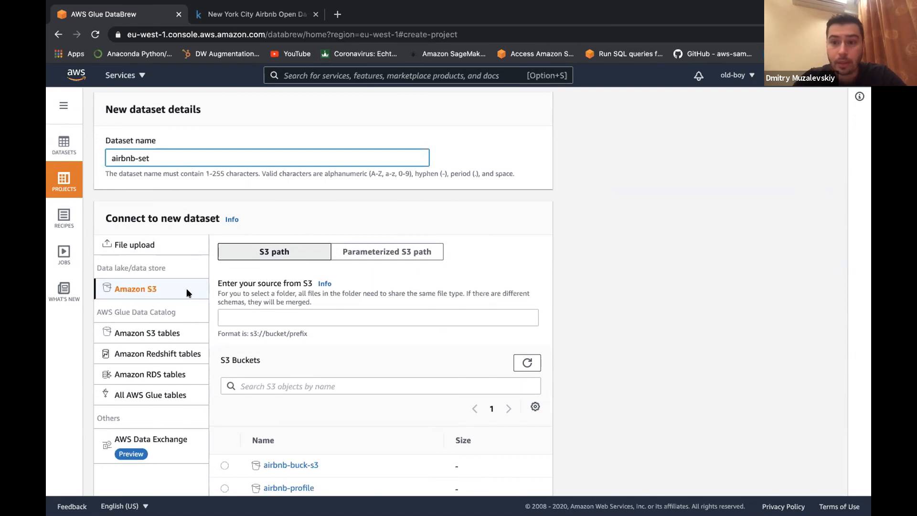
pyautogui.click(244, 319)
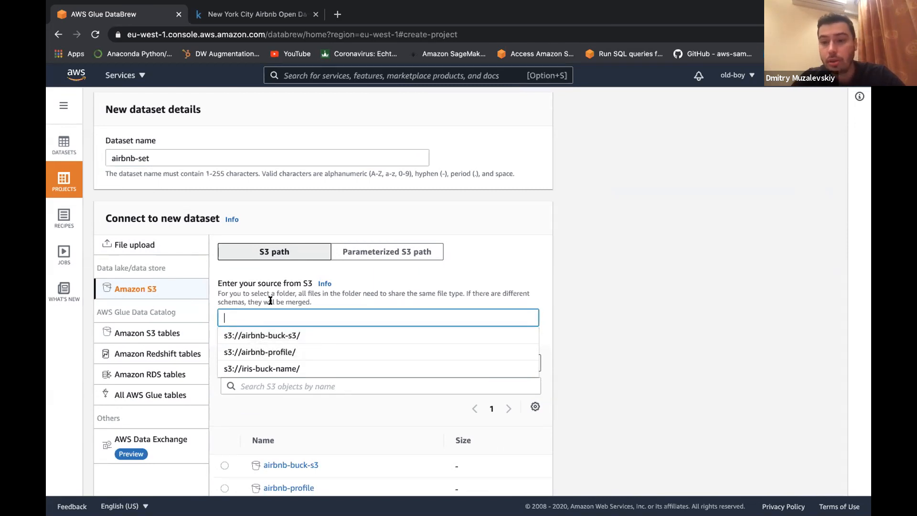
pyautogui.click(257, 338)
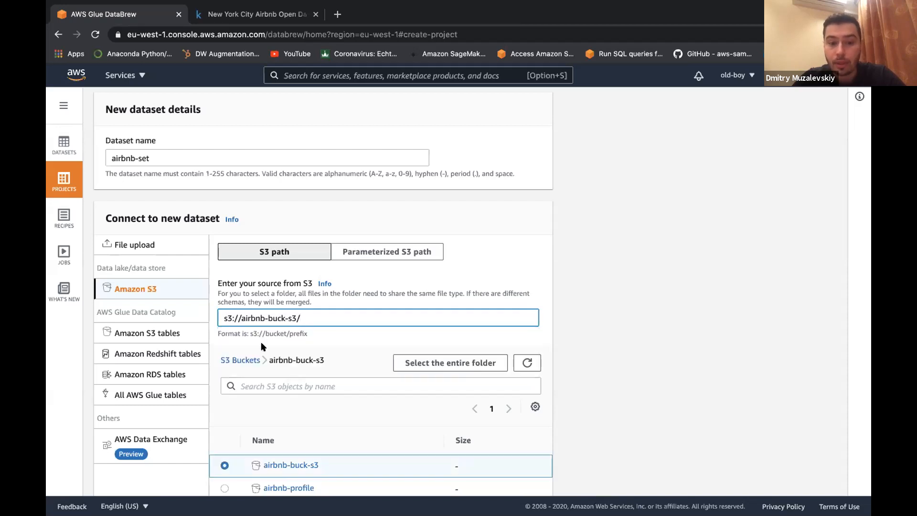
pyautogui.scroll(-3, 261, 345)
pyautogui.click(226, 395)
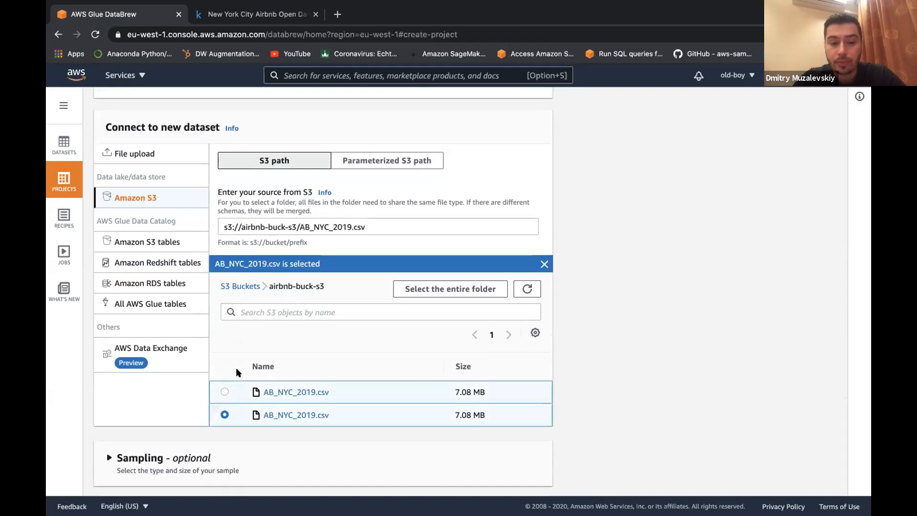
# Step: Review the remaining sampling, tags and permissions sections of the project form
pyautogui.scroll(-1, 273, 425)
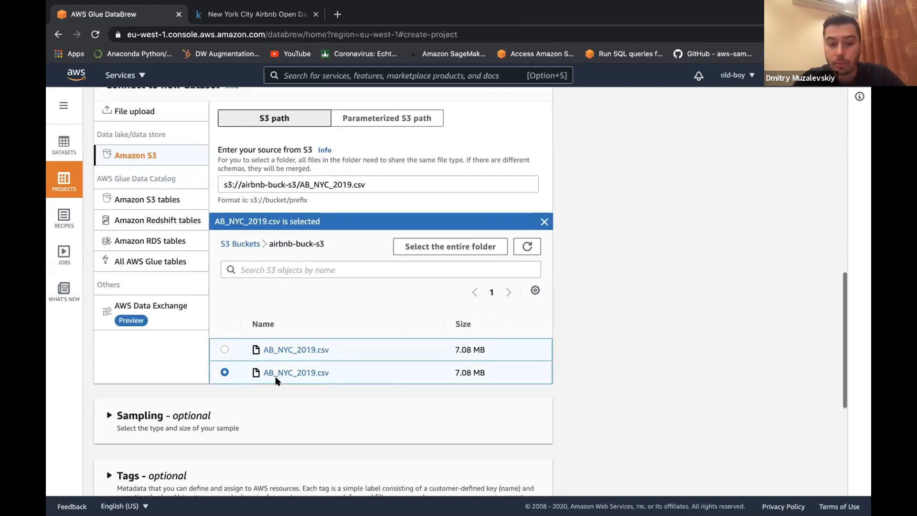
pyautogui.scroll(-3, 273, 390)
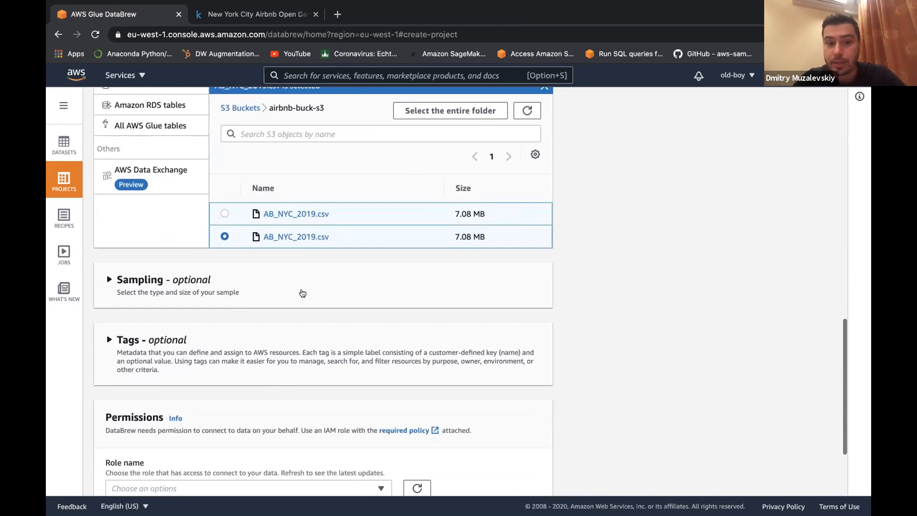
pyautogui.scroll(-1, 303, 294)
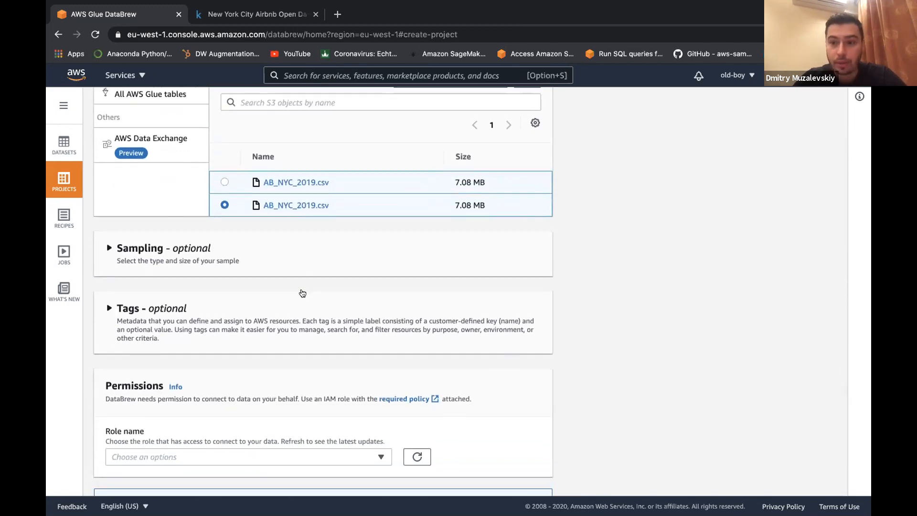
pyautogui.scroll(-1, 302, 293)
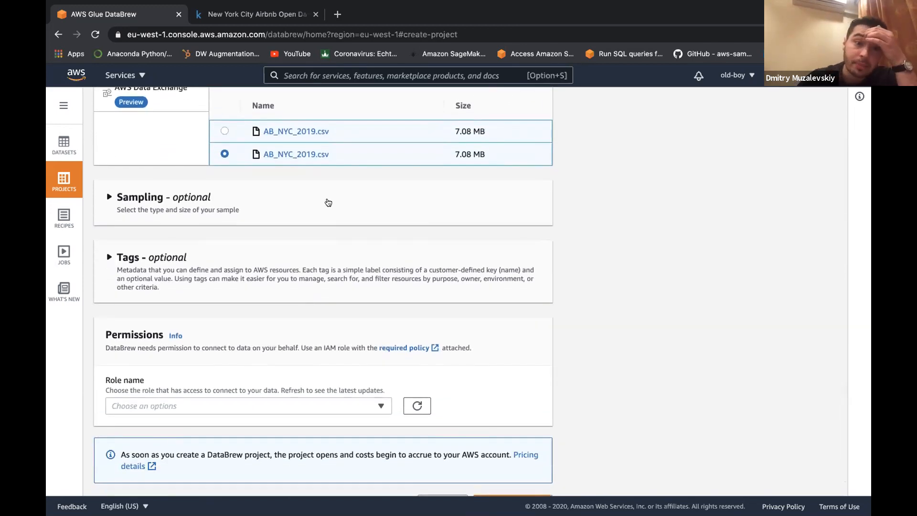
pyautogui.scroll(-1, 328, 202)
pyautogui.scroll(-1, 328, 203)
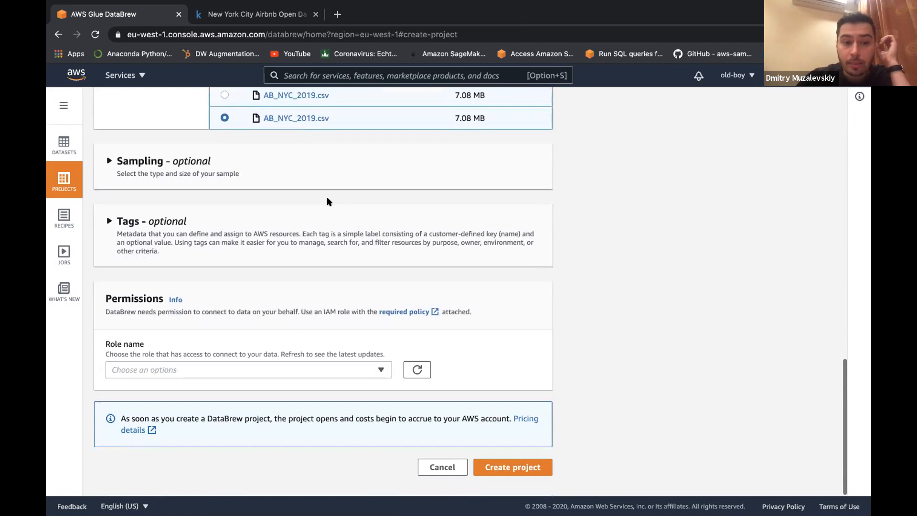
# Step: Assign the existing AWSGlueDataBrewServiceRole-ds-role IAM role to the project and create the project
pyautogui.click(287, 369)
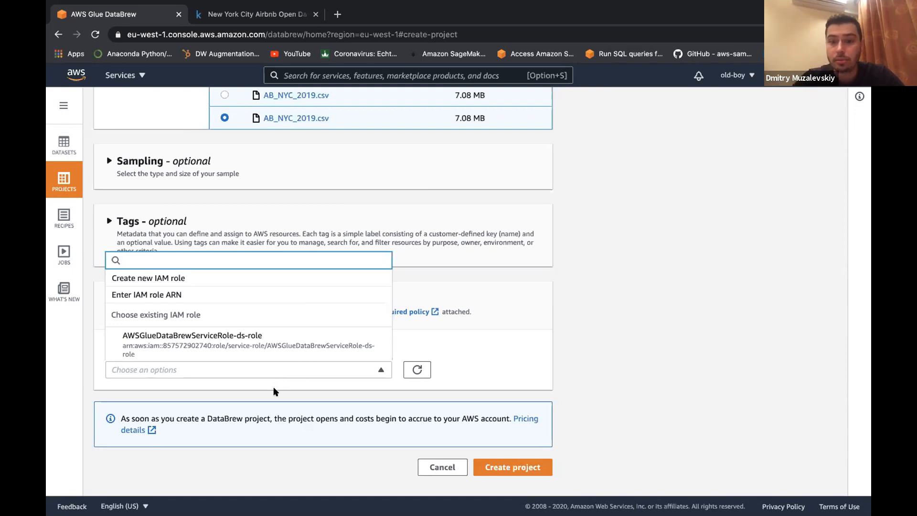
pyautogui.scroll(1, 278, 386)
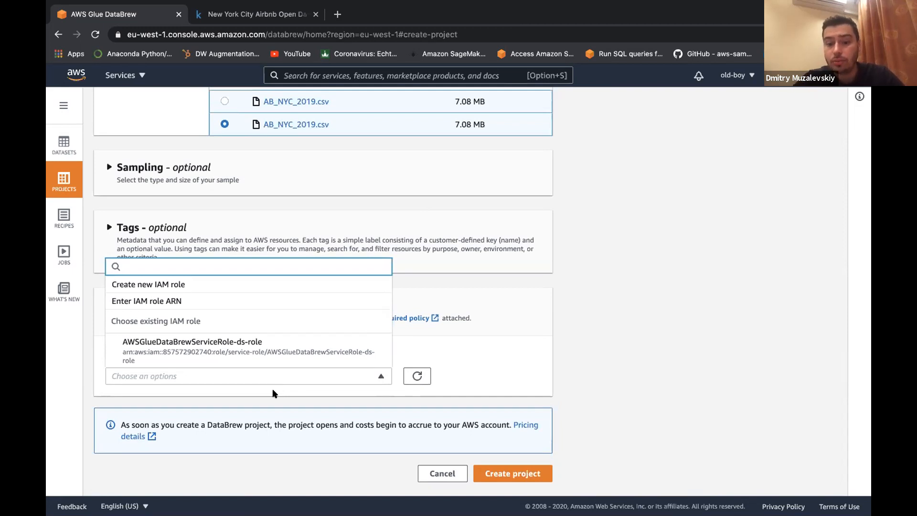
pyautogui.click(280, 353)
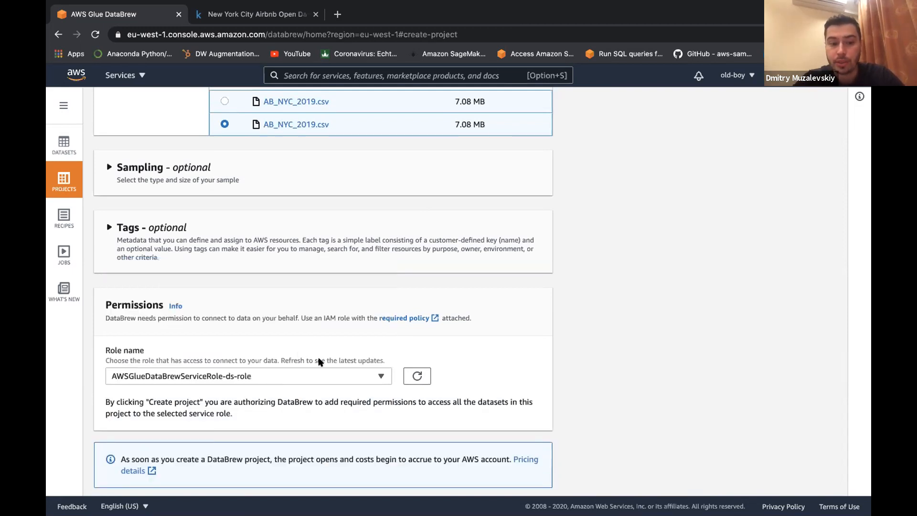
pyautogui.scroll(-2, 269, 377)
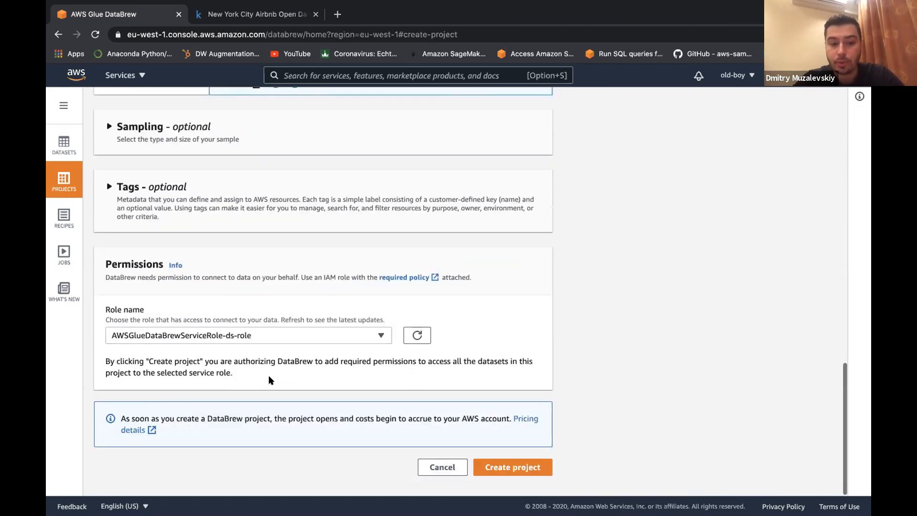
pyautogui.click(485, 464)
pyautogui.scroll(7, 484, 374)
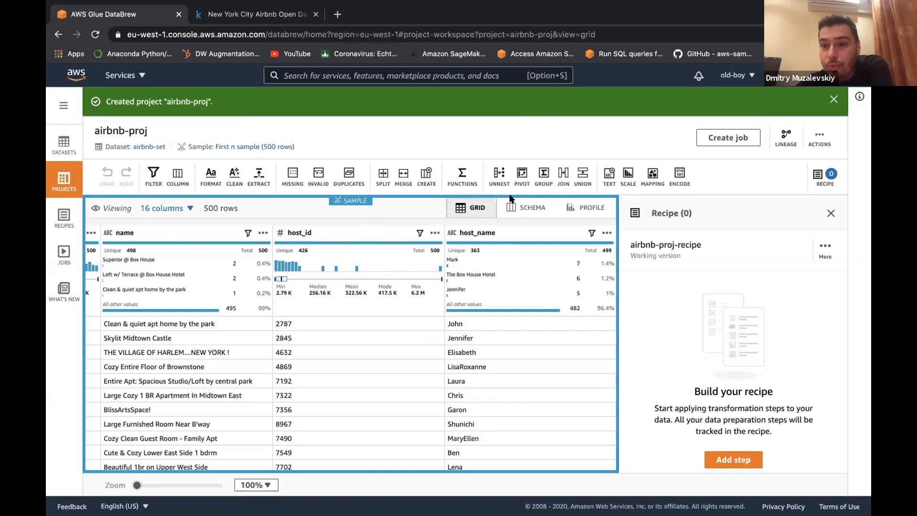
# Step: View the Group transformation's column and aggregation settings, and return to the airbnb-proj workspace without applying it
pyautogui.click(545, 177)
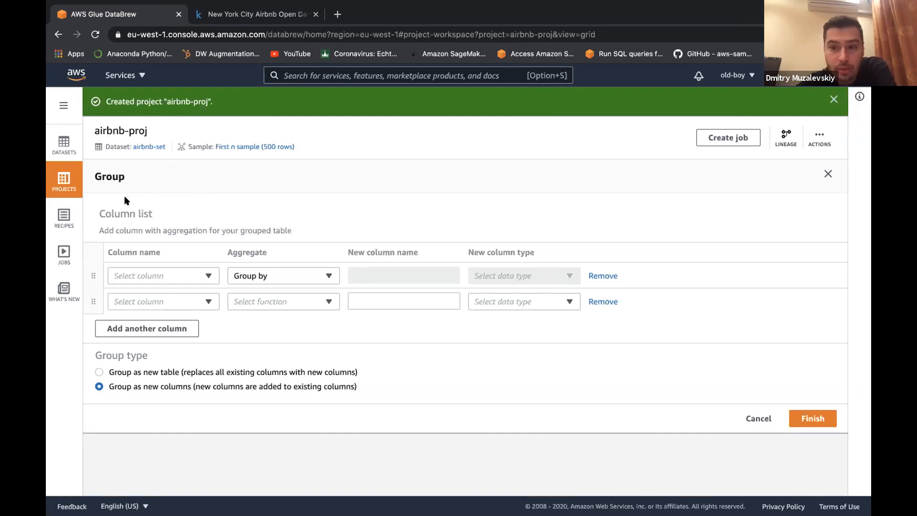
pyautogui.click(57, 35)
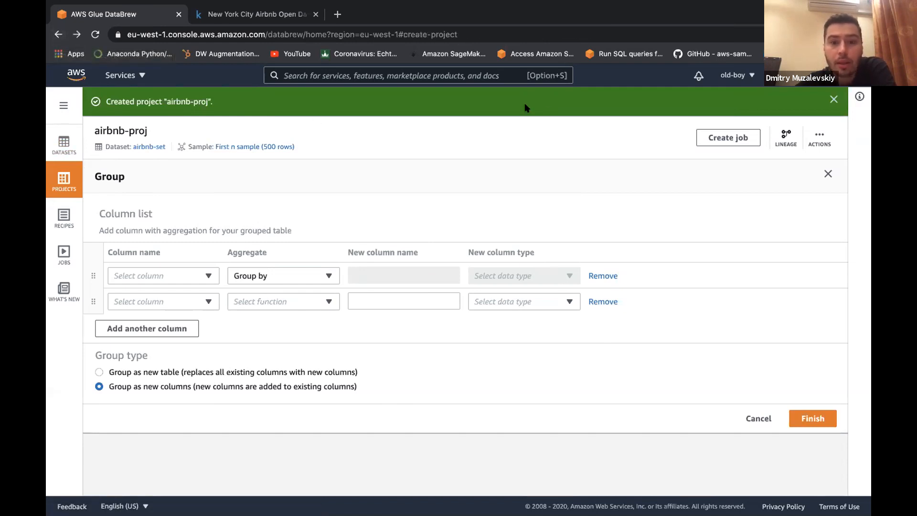
pyautogui.click(72, 188)
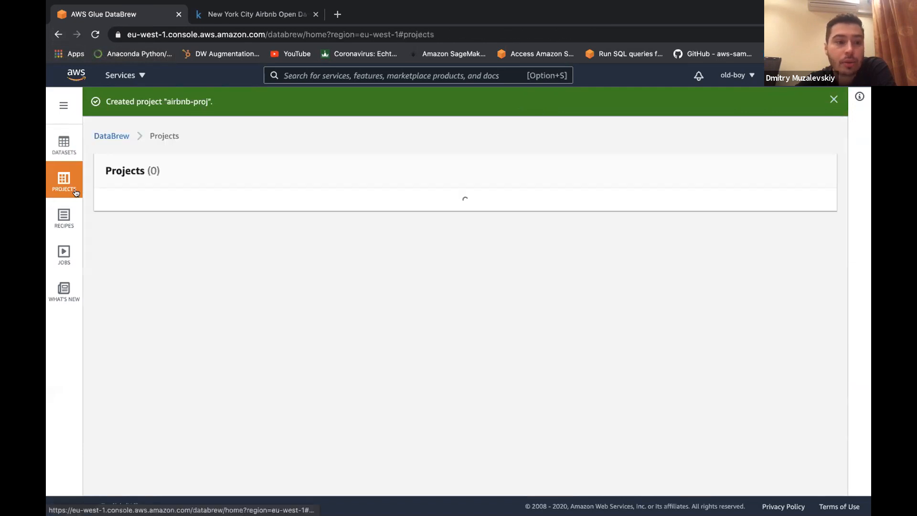
pyautogui.click(177, 277)
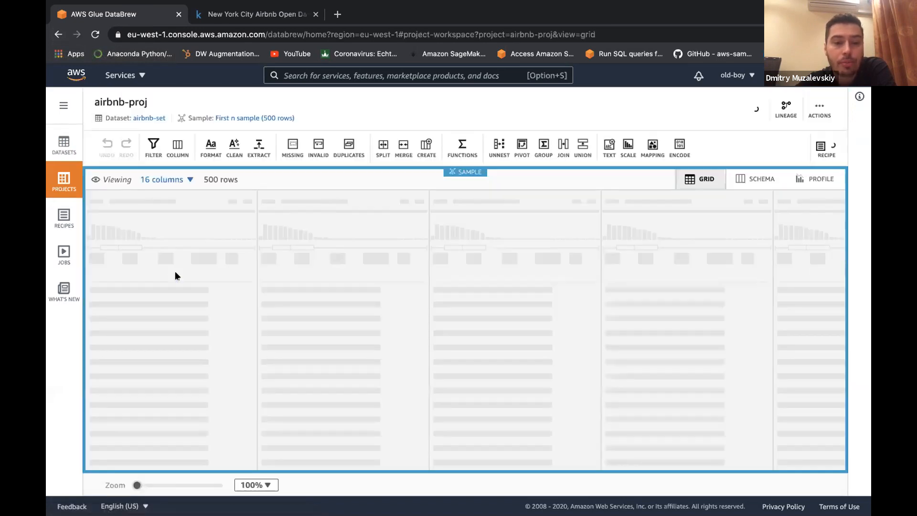
# Step: Check which datasets are available for a Join transformation, and reopen airbnb-proj without applying the join
pyautogui.click(556, 146)
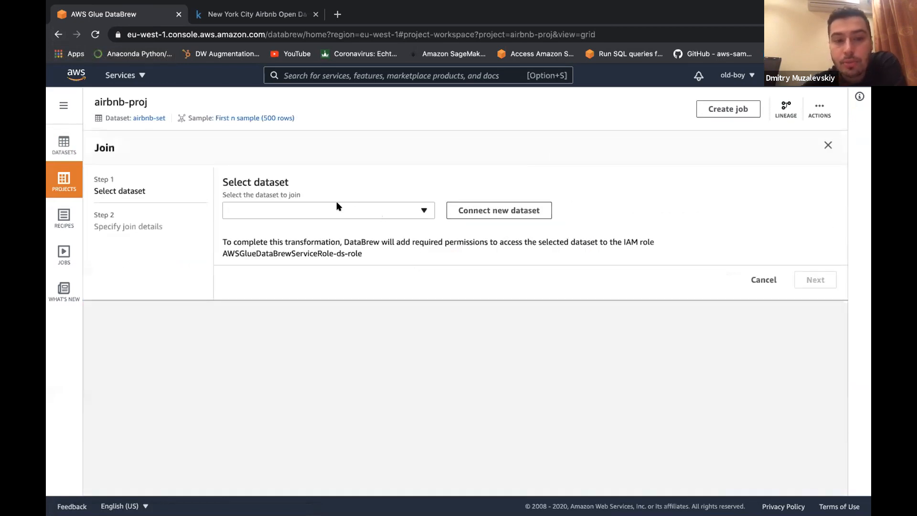
pyautogui.click(355, 211)
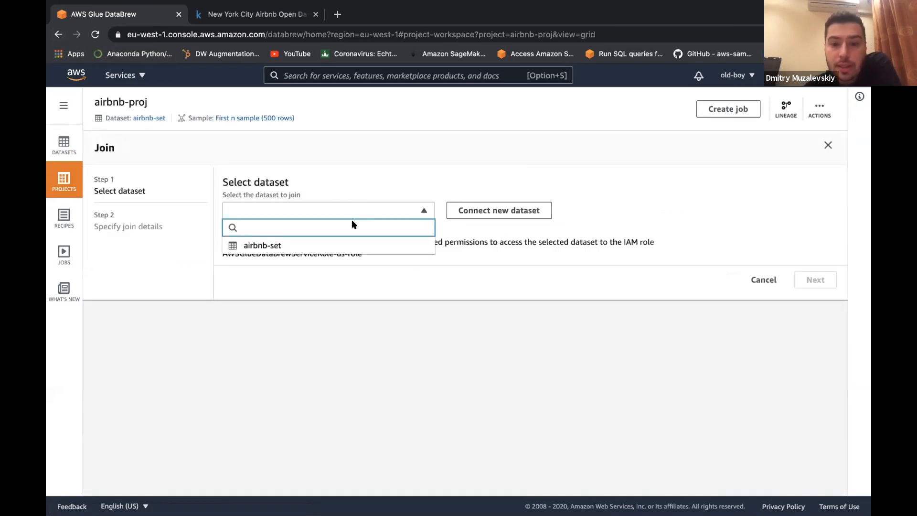
pyautogui.click(368, 174)
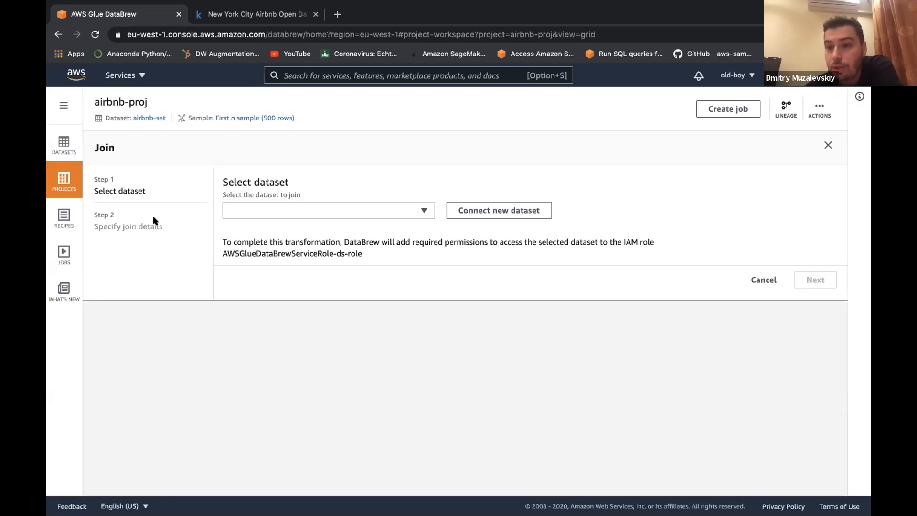
pyautogui.click(65, 181)
pyautogui.click(139, 249)
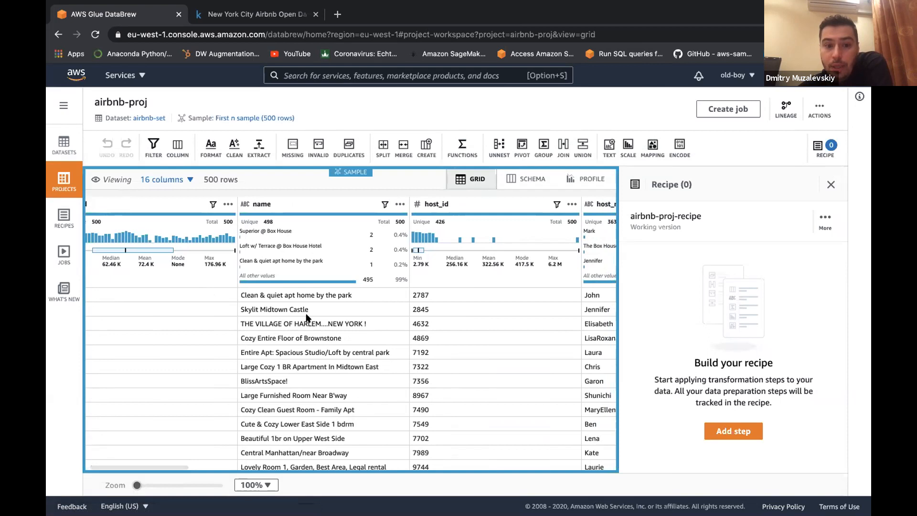
# Step: Examine the sample grid's columns and their value distributions from name through reviews_per_month
pyautogui.hscroll(1, 307, 317)
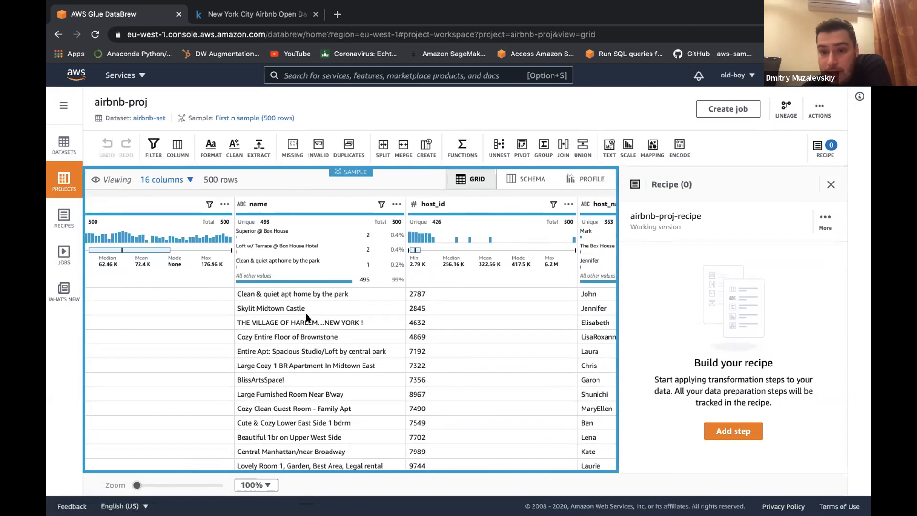
pyautogui.hscroll(6, 258, 310)
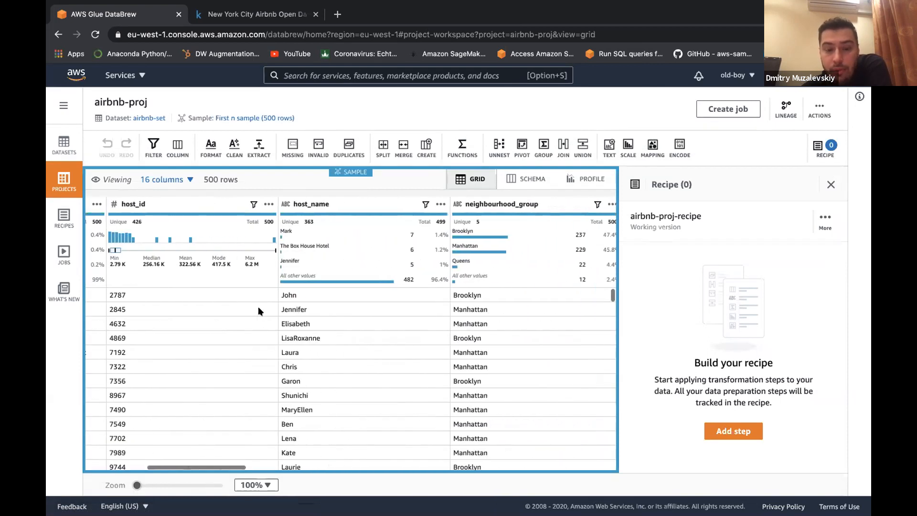
pyautogui.hscroll(5, 258, 309)
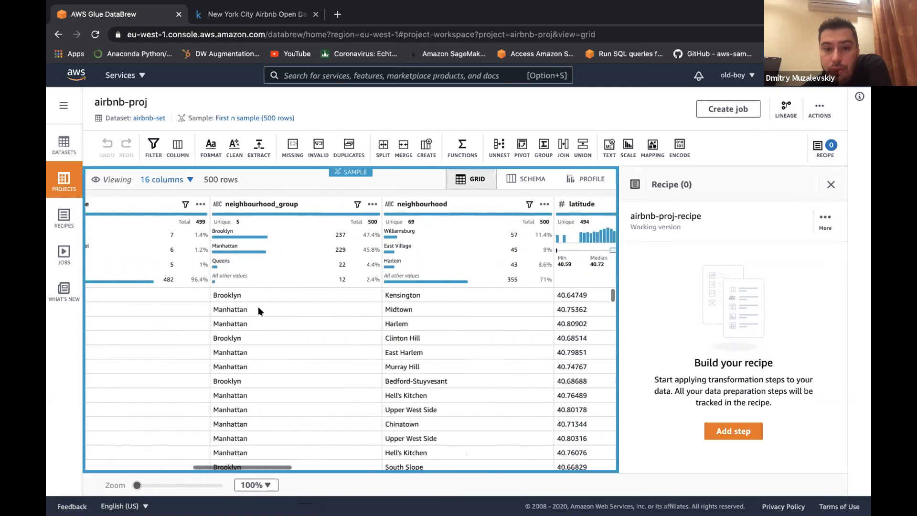
pyautogui.hscroll(5, 258, 310)
pyautogui.hscroll(-3, 258, 310)
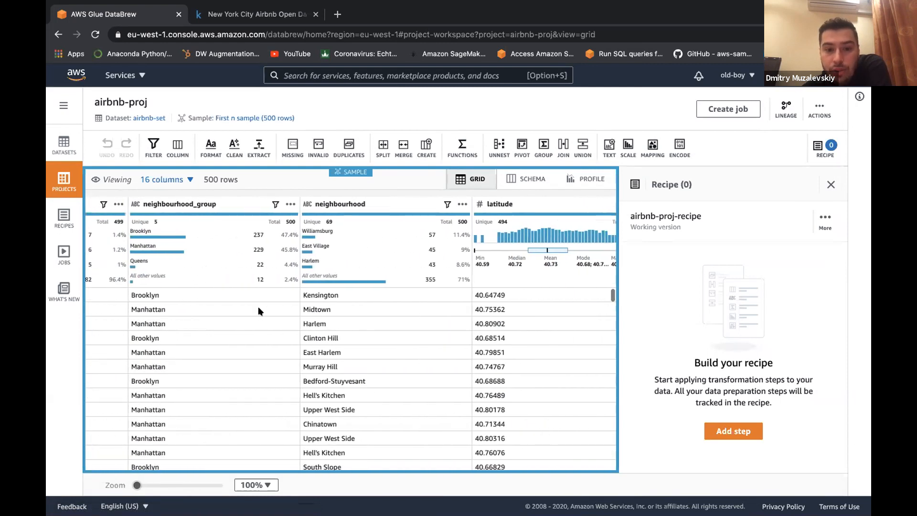
pyautogui.hscroll(6, 258, 312)
pyautogui.hscroll(8, 258, 312)
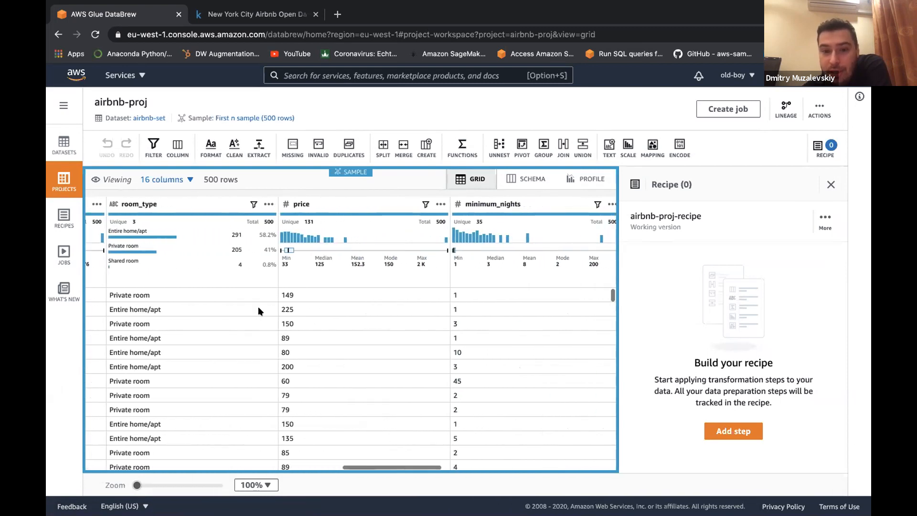
pyautogui.hscroll(6, 258, 311)
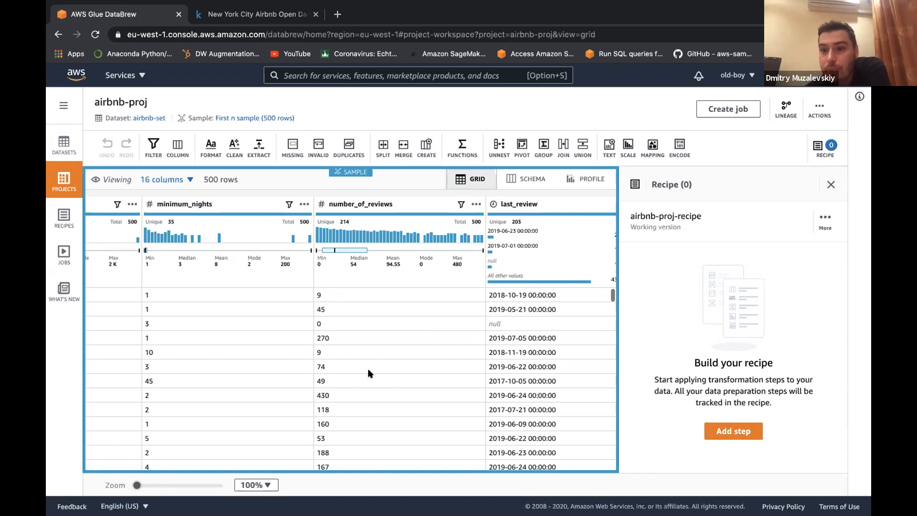
pyautogui.hscroll(1, 367, 373)
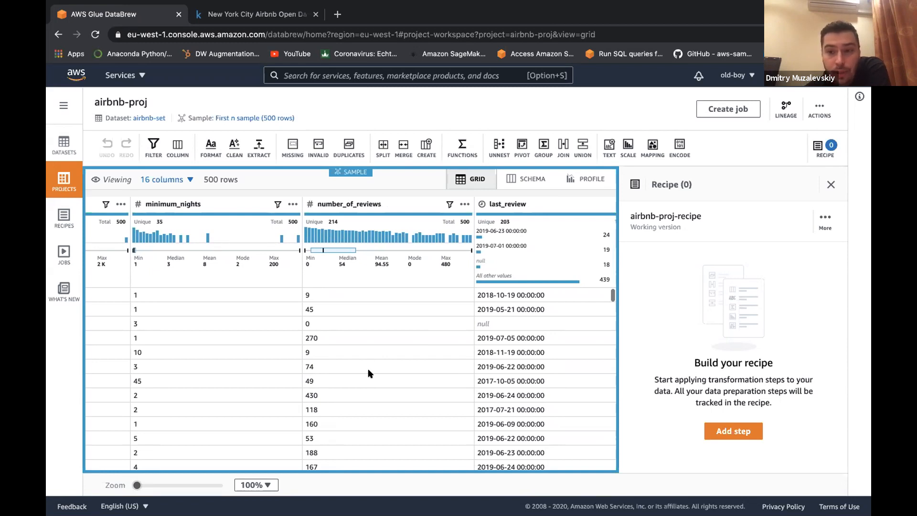
pyautogui.hscroll(5, 369, 369)
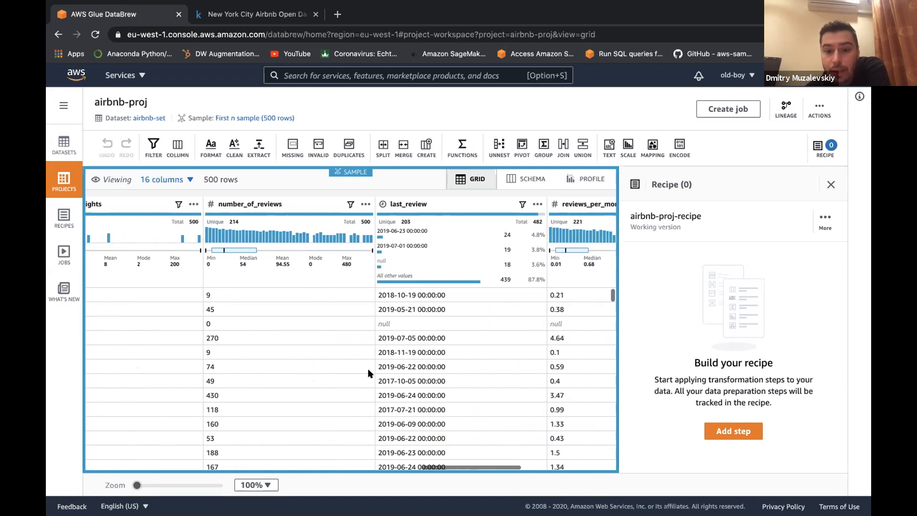
pyautogui.hscroll(12, 369, 373)
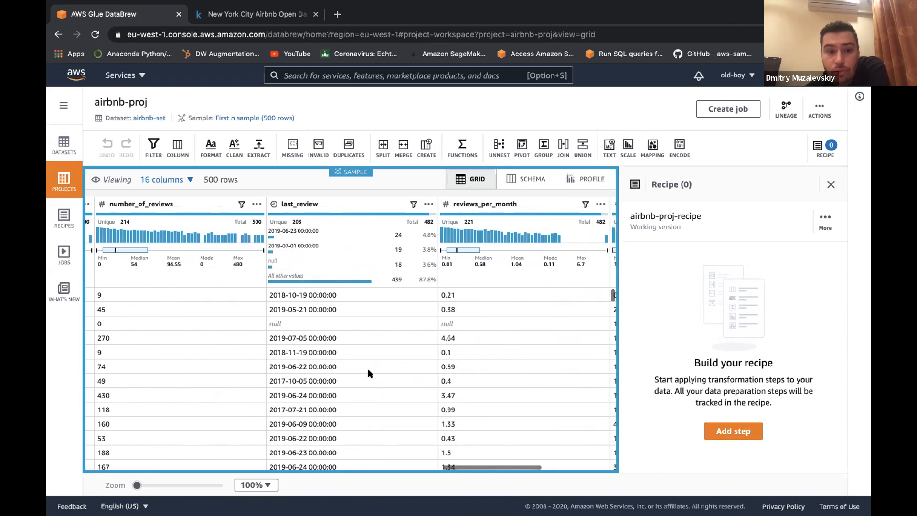
# Step: Review the sample columns in reverse order, from the price and room type data to the name column
pyautogui.hscroll(-20, 368, 373)
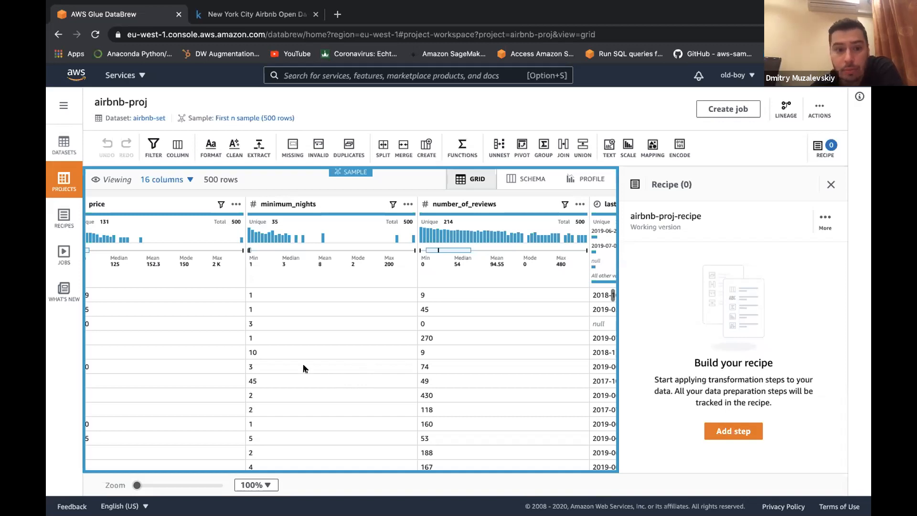
pyautogui.hscroll(-3, 305, 368)
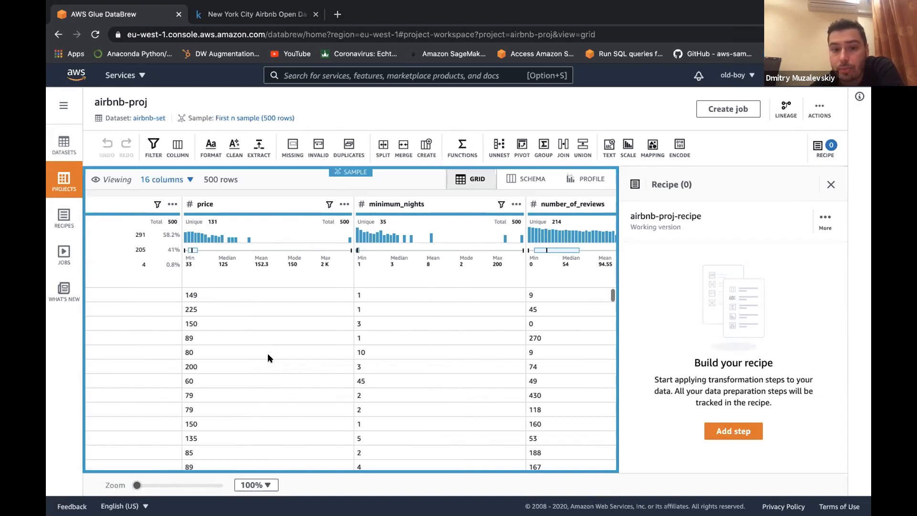
pyautogui.hscroll(-1, 270, 358)
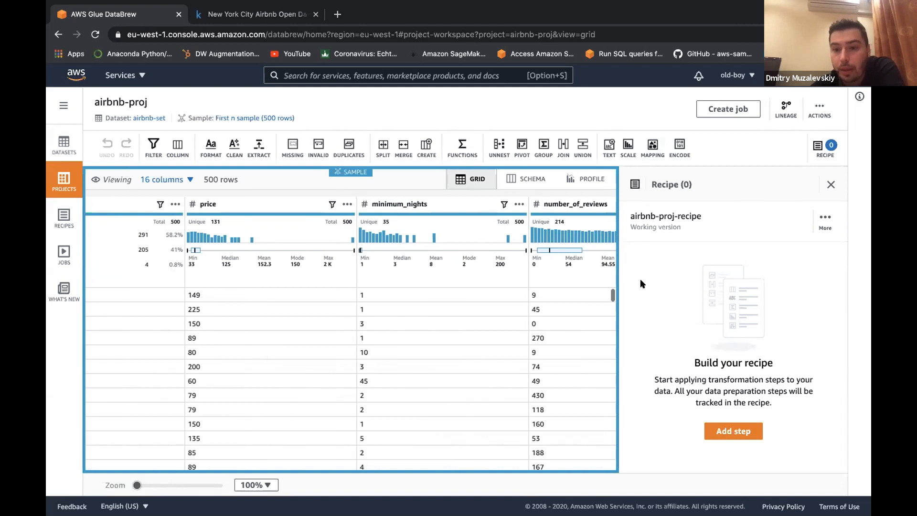
pyautogui.hscroll(-10, 355, 343)
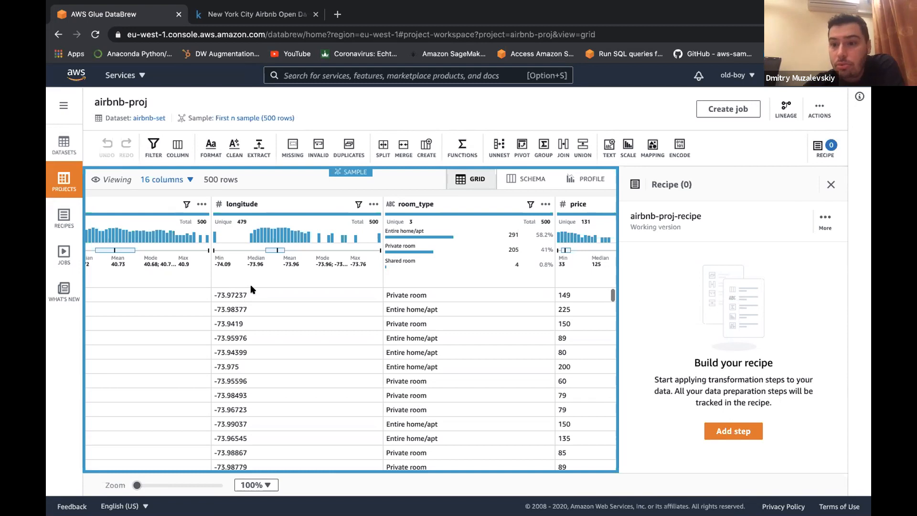
pyautogui.hscroll(-5, 251, 289)
pyautogui.hscroll(-10, 252, 289)
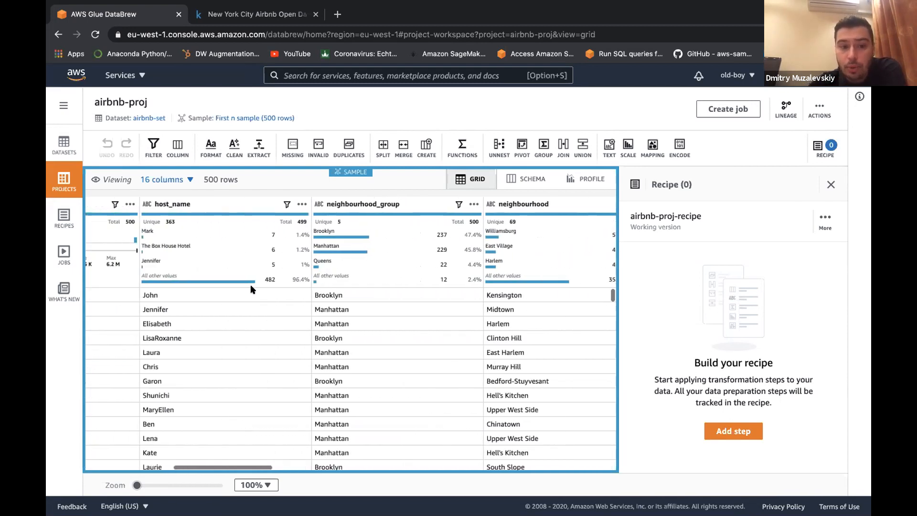
pyautogui.hscroll(-4, 254, 316)
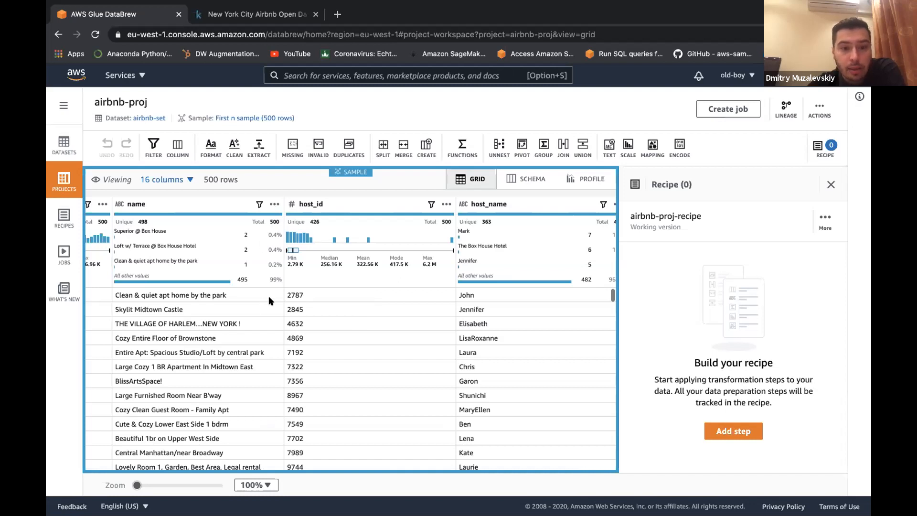
# Step: Examine the name column's available transformations, data quality and unique values, and return to the project's recipe
pyautogui.click(274, 204)
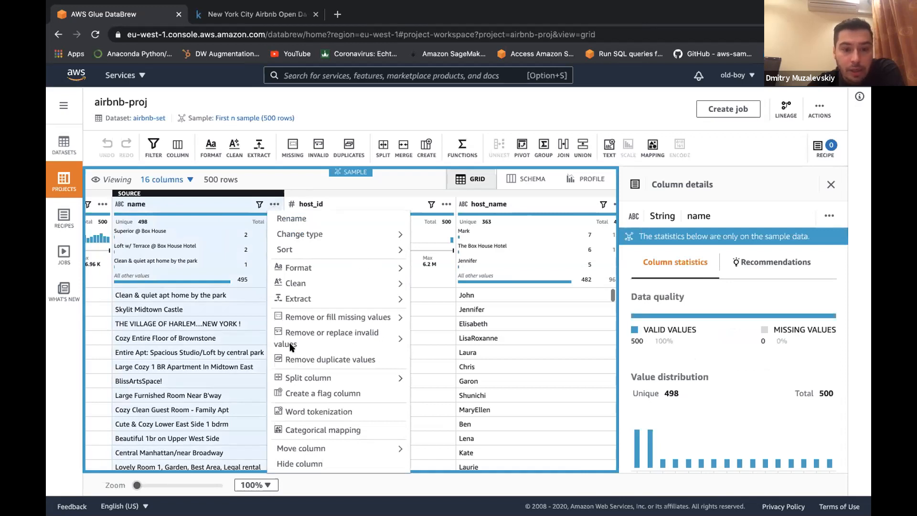
pyautogui.scroll(-1, 308, 330)
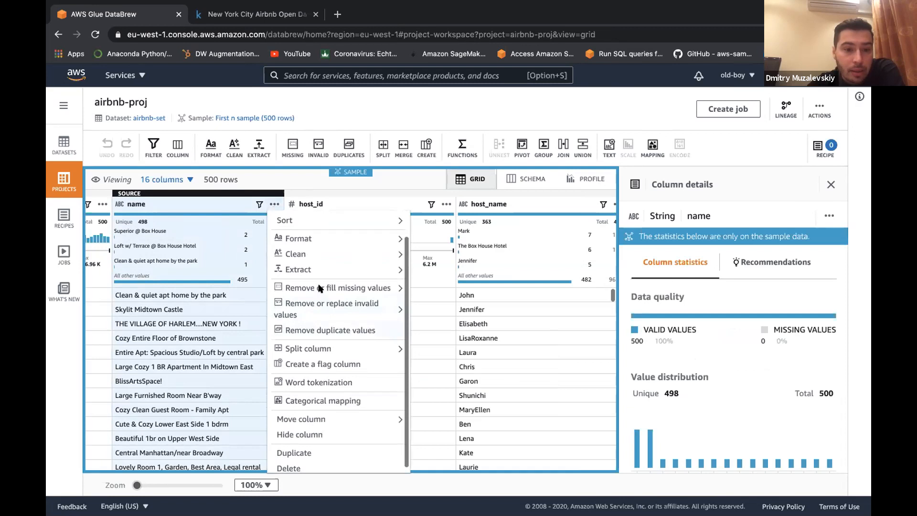
pyautogui.scroll(-1, 319, 286)
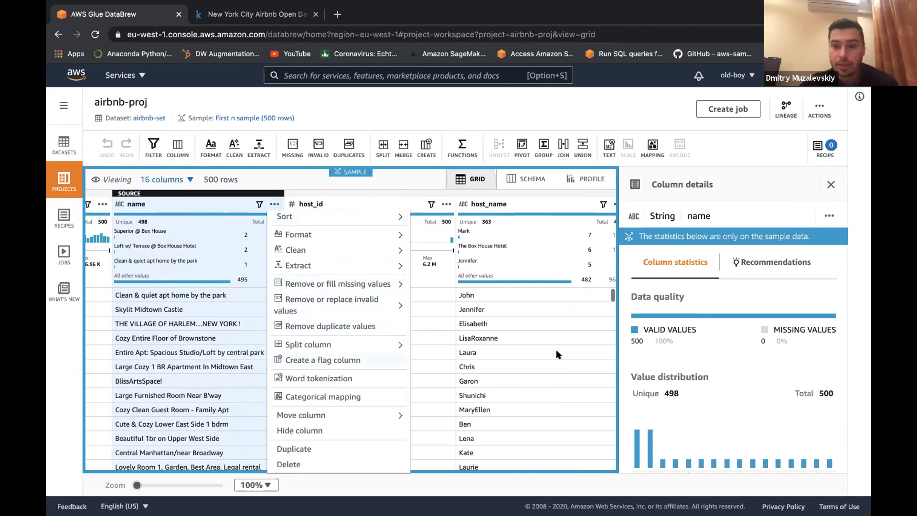
pyautogui.scroll(-3, 692, 320)
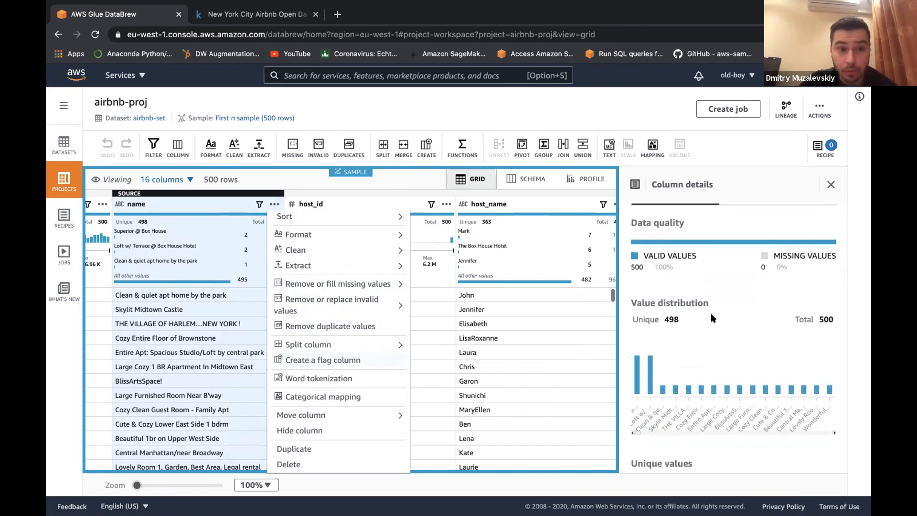
pyautogui.scroll(-1, 712, 318)
pyautogui.scroll(-2, 712, 318)
pyautogui.scroll(-2, 711, 318)
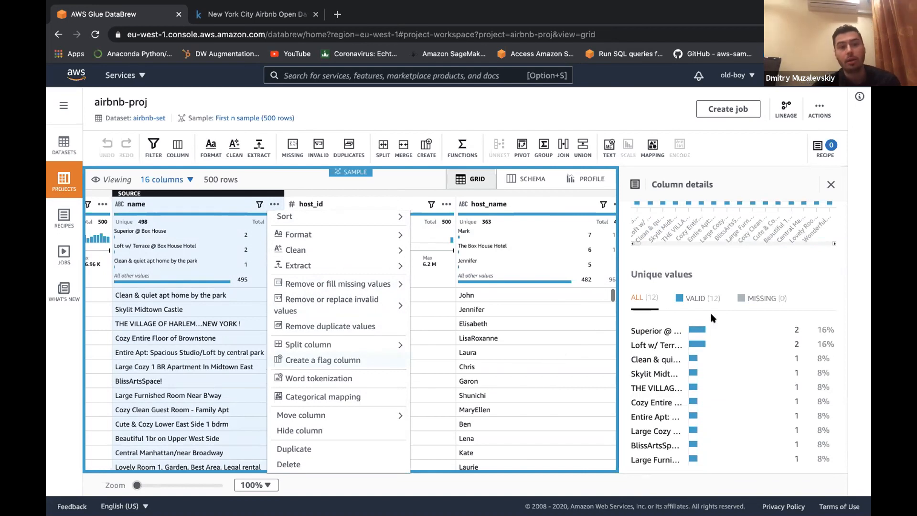
pyautogui.click(827, 187)
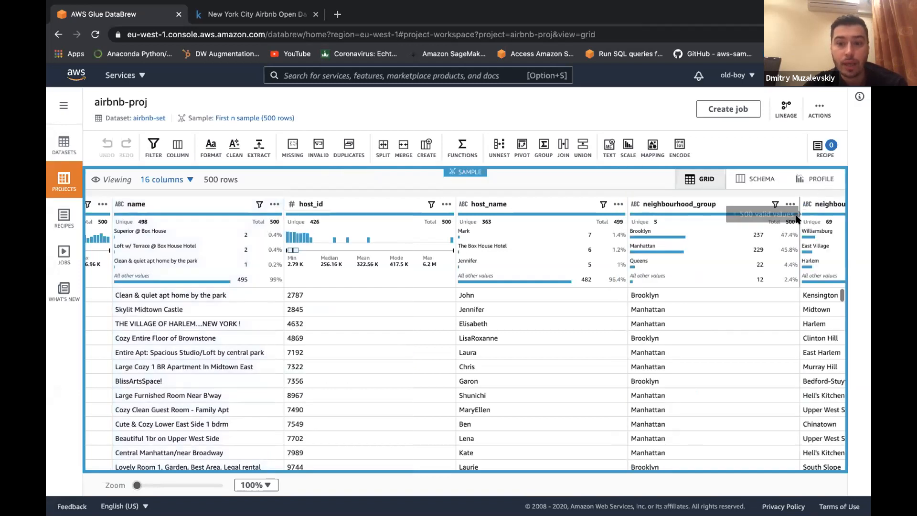
pyautogui.click(825, 147)
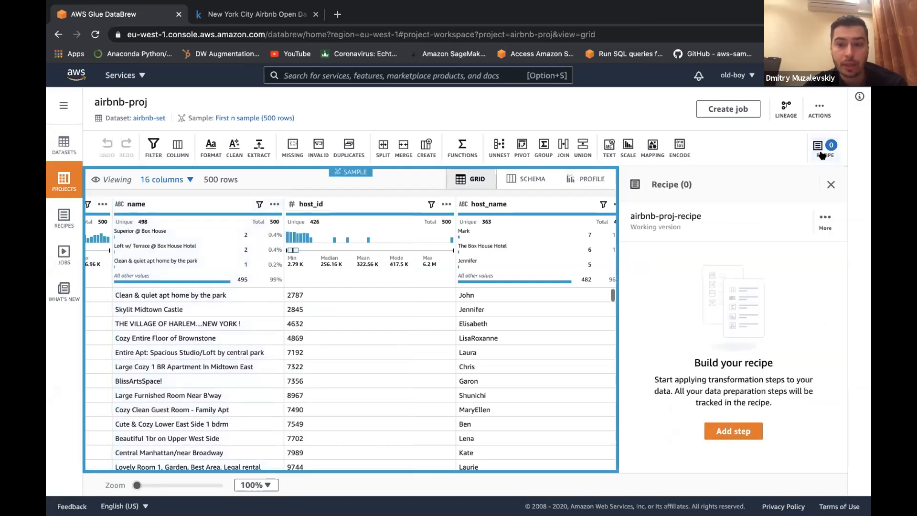
# Step: Check which column, filter and format transformations can be added as recipe steps, and return to the recipe without adding one
pyautogui.click(723, 431)
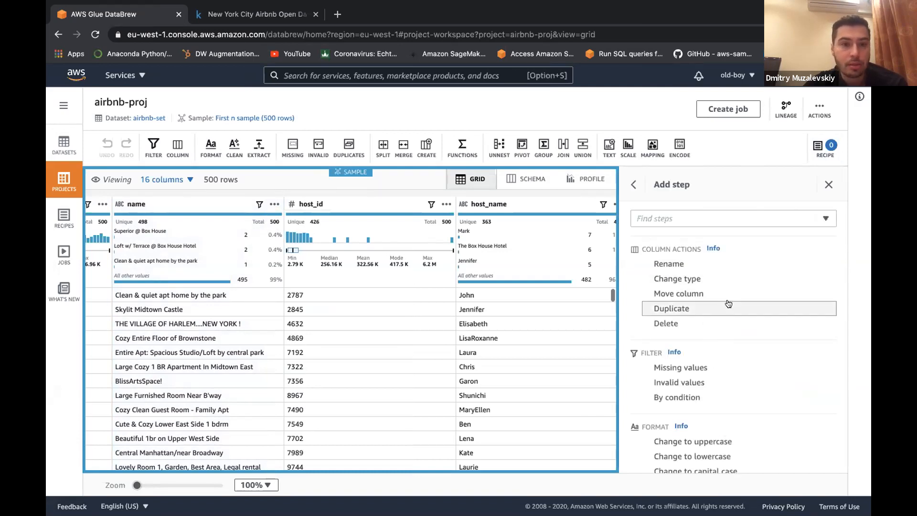
pyautogui.scroll(-1, 728, 303)
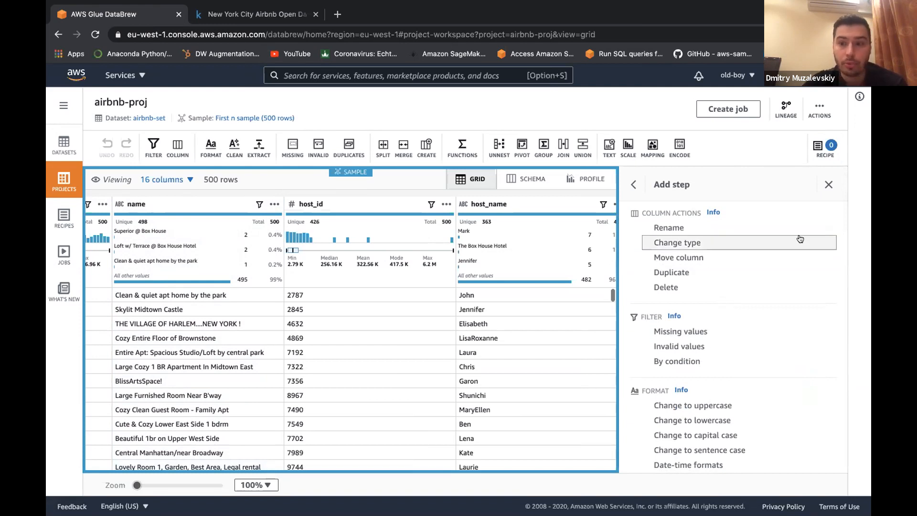
pyautogui.click(827, 186)
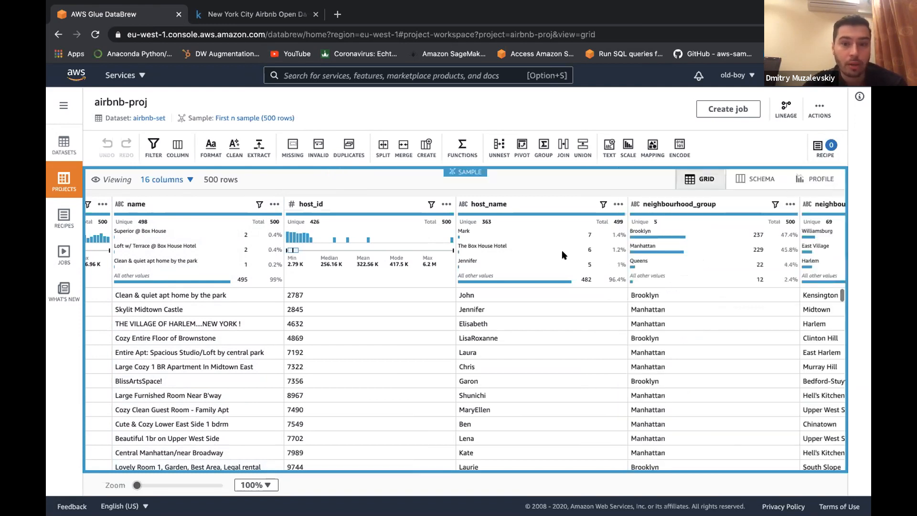
pyautogui.click(824, 148)
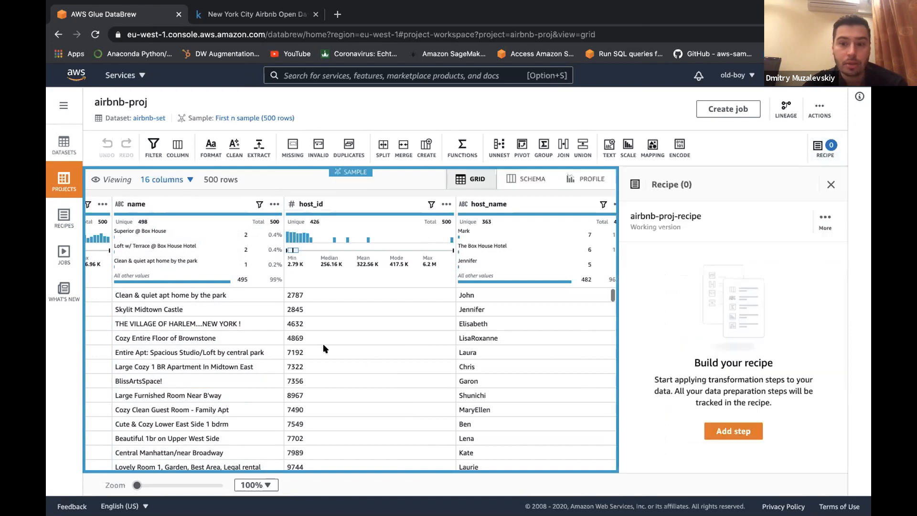
# Step: Delete the id, host_id and host_name columns in a single recipe step, previewing the changes before applying them
pyautogui.hscroll(-2, 216, 342)
pyautogui.hscroll(-2, 216, 342)
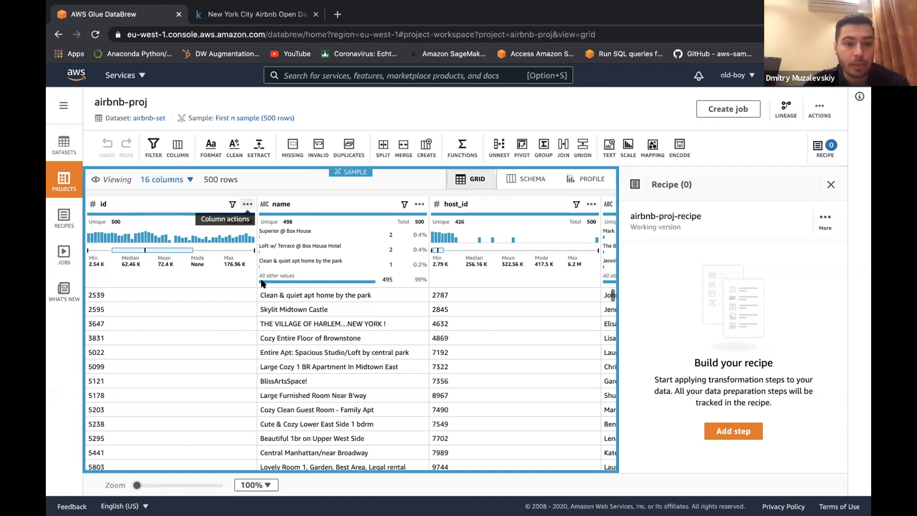
pyautogui.click(248, 204)
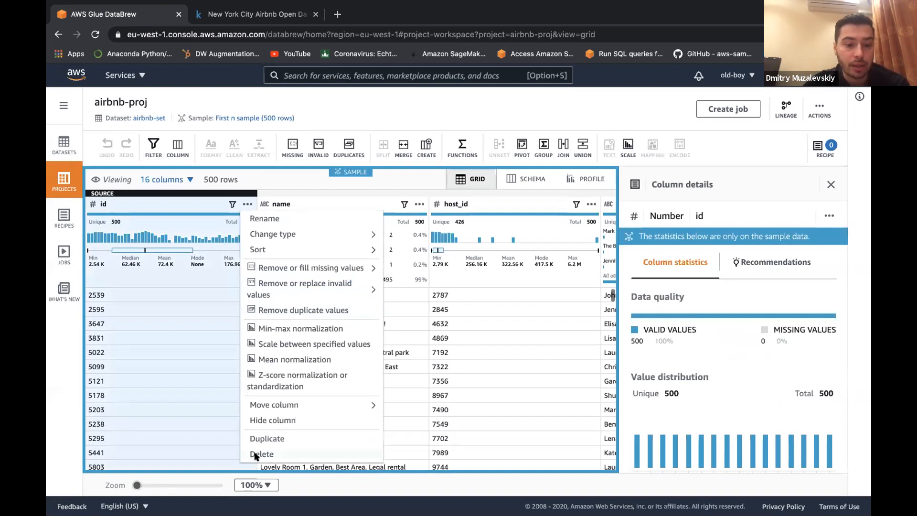
pyautogui.click(255, 456)
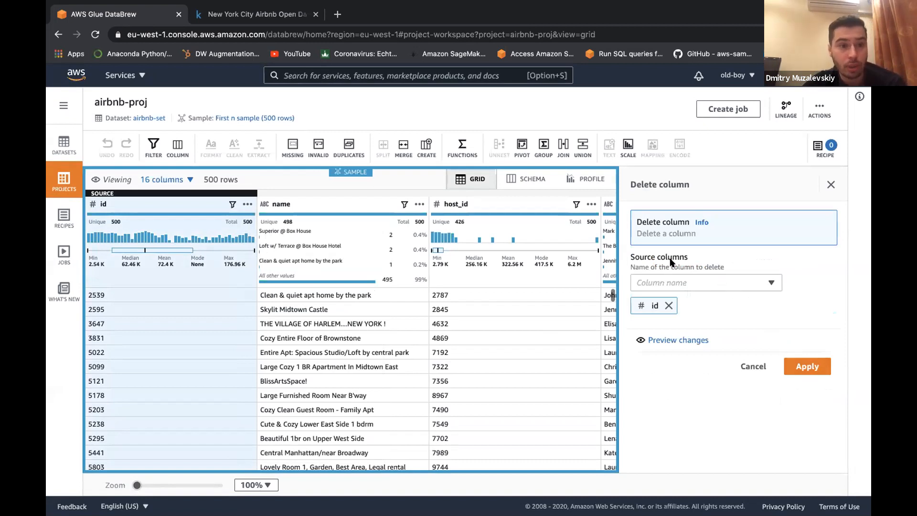
pyautogui.click(684, 283)
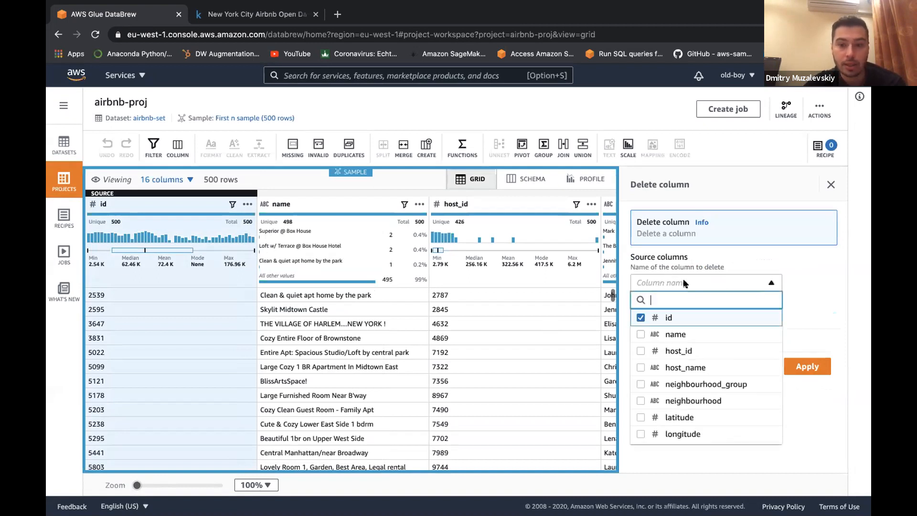
pyautogui.click(641, 351)
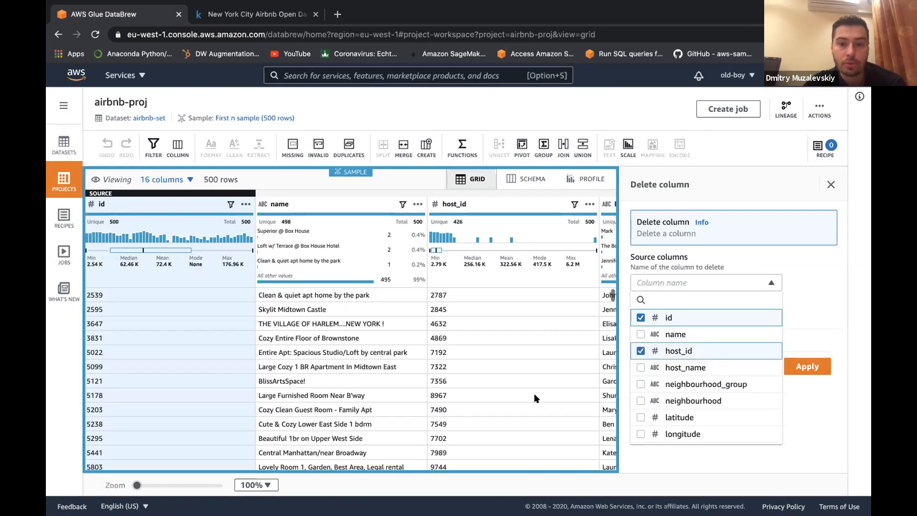
pyautogui.hscroll(3, 534, 393)
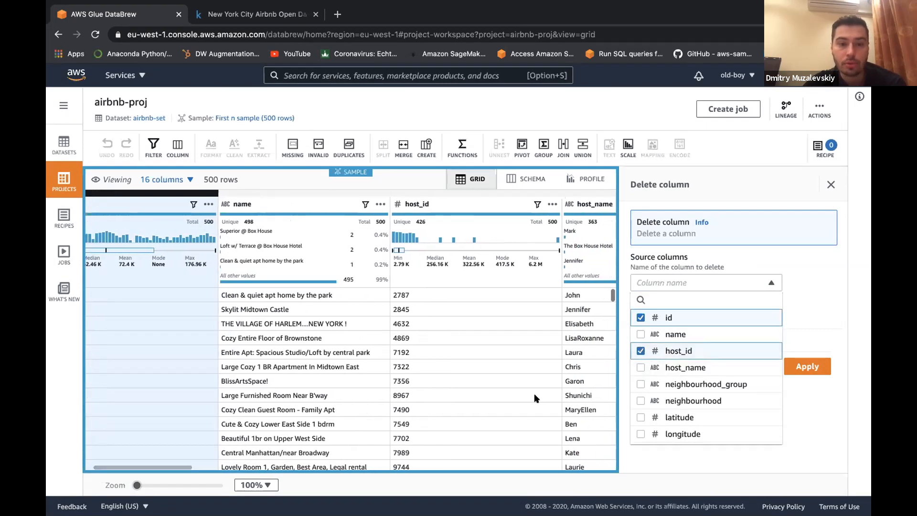
pyautogui.click(640, 368)
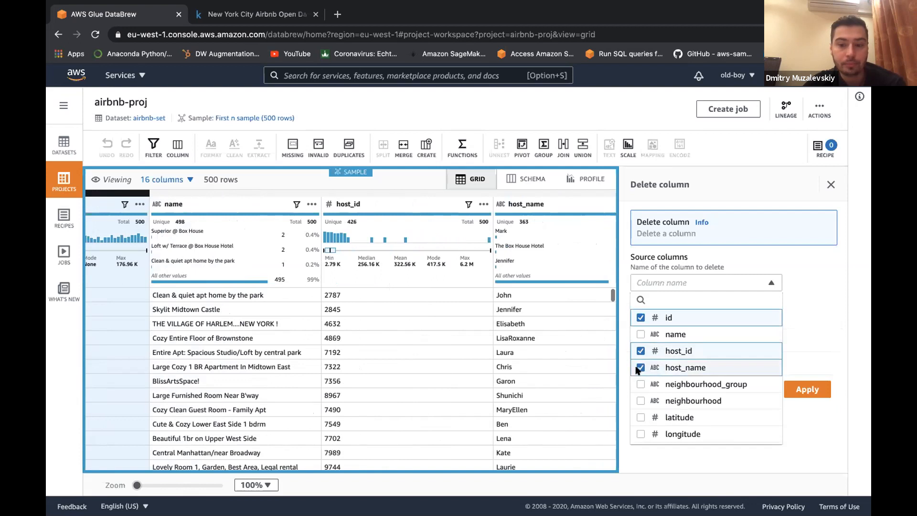
pyautogui.click(813, 316)
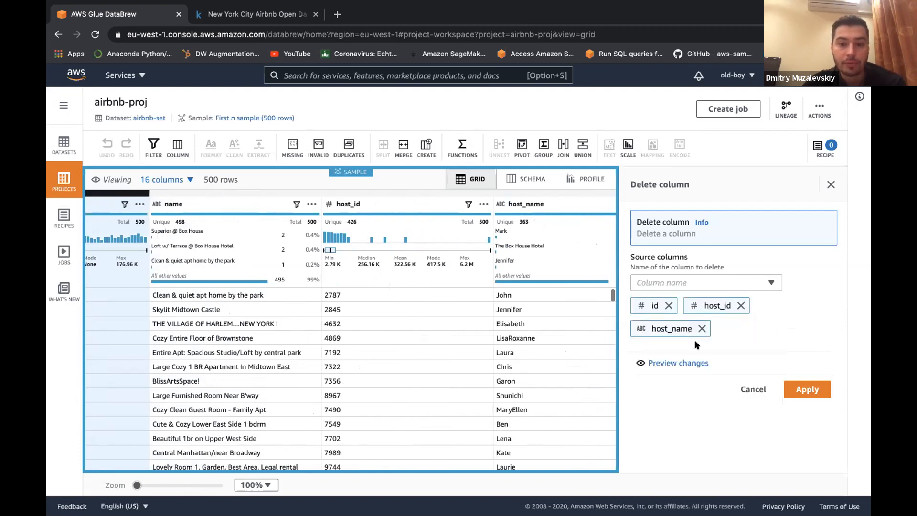
pyautogui.hscroll(-3, 536, 367)
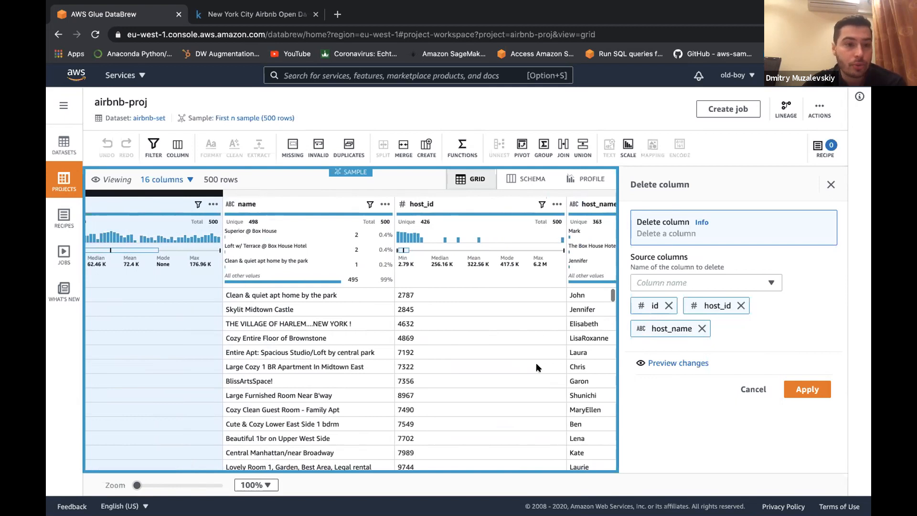
pyautogui.click(669, 364)
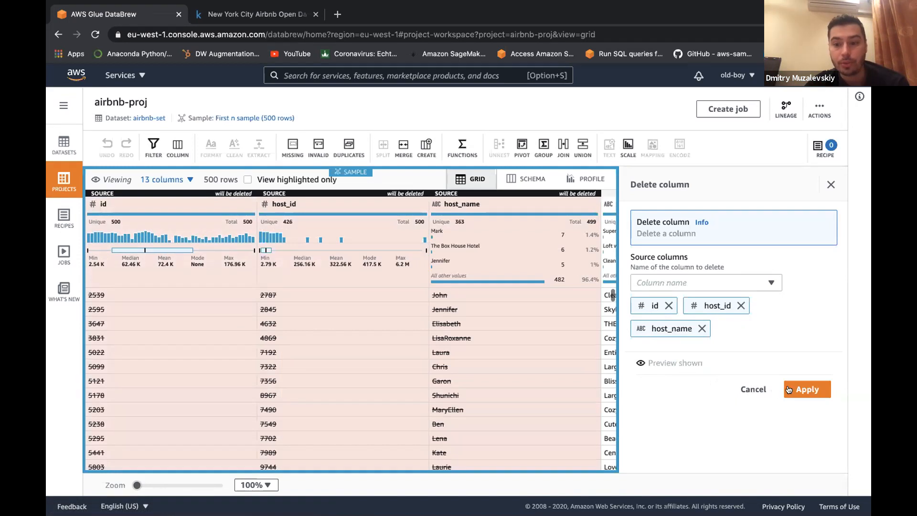
pyautogui.click(806, 389)
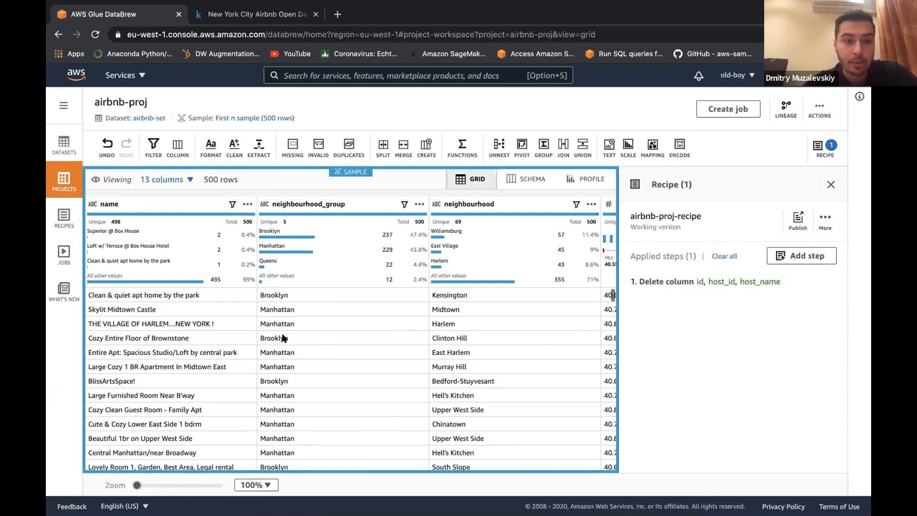
# Step: Apply one-hot encoding to the neighbourhood_group column
pyautogui.hscroll(4, 319, 334)
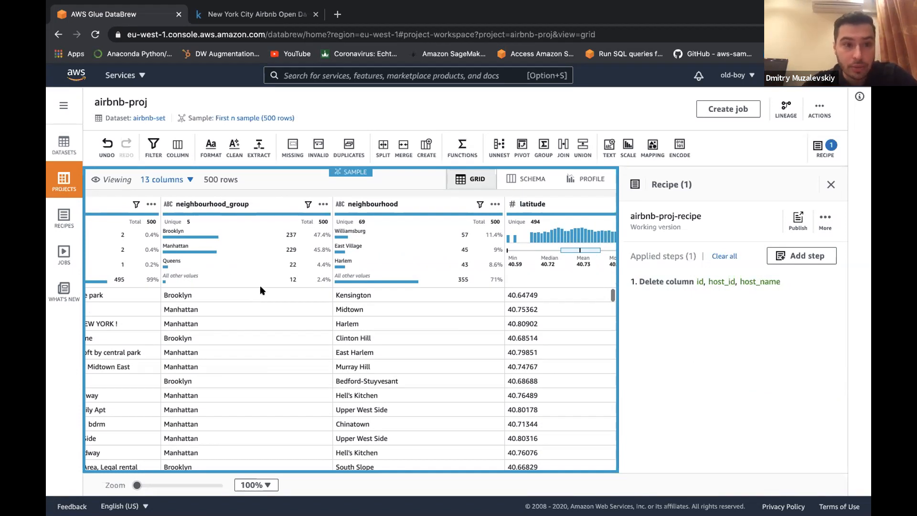
pyautogui.click(322, 205)
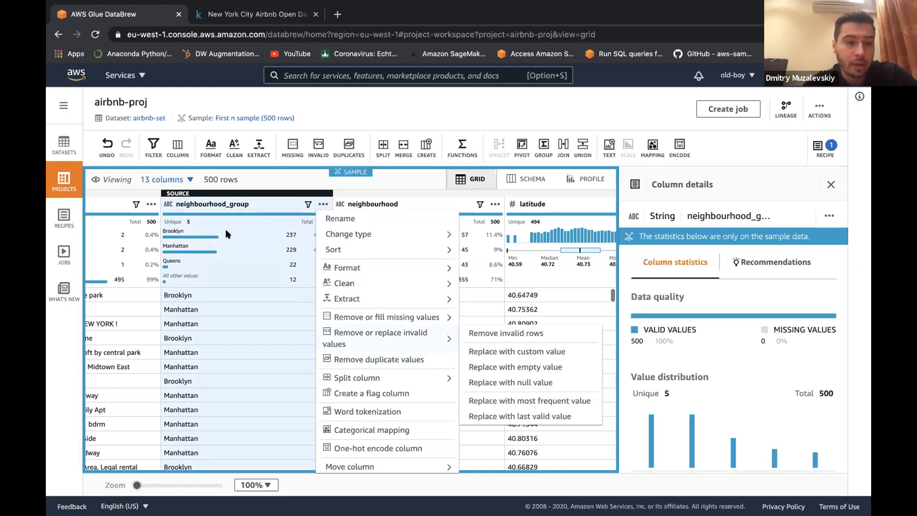
pyautogui.scroll(-2, 393, 385)
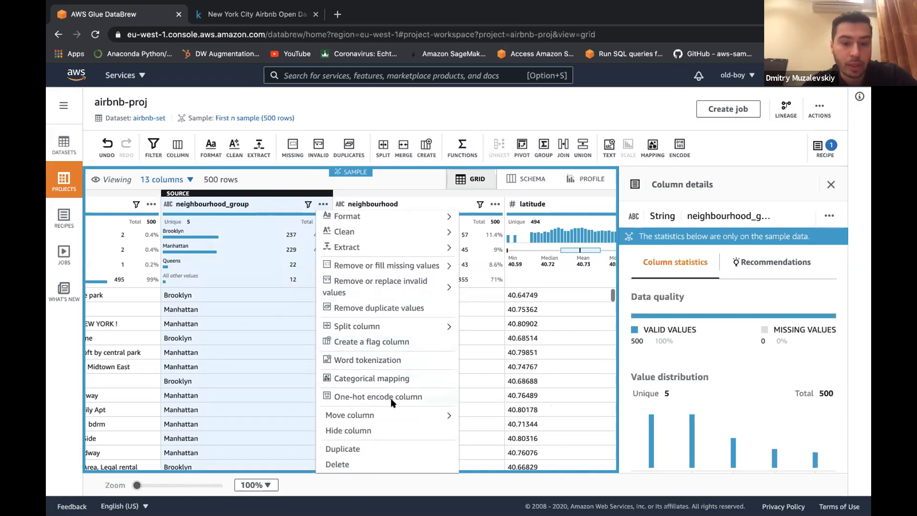
pyautogui.click(397, 399)
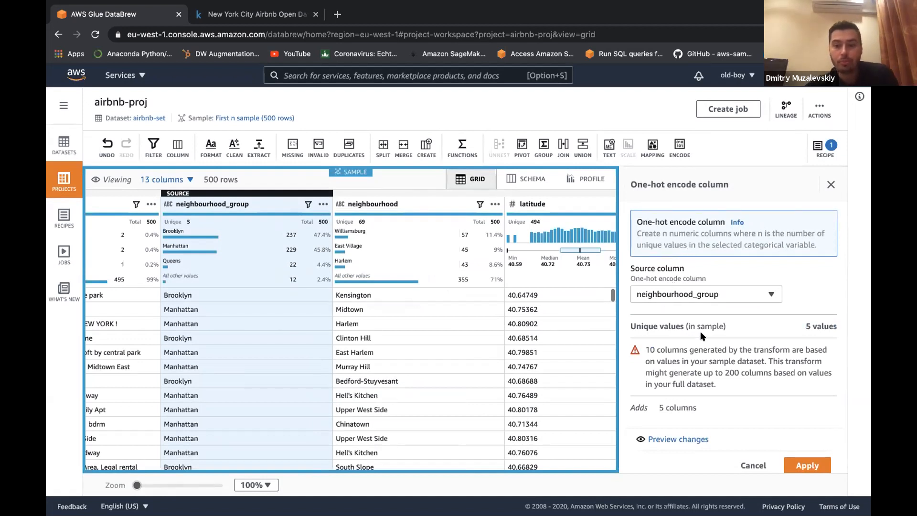
pyautogui.scroll(-1, 764, 439)
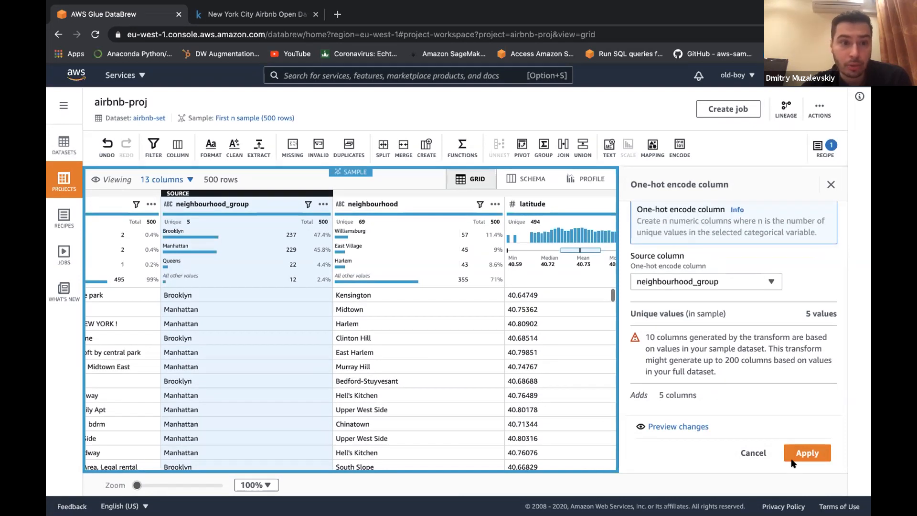
pyautogui.click(807, 452)
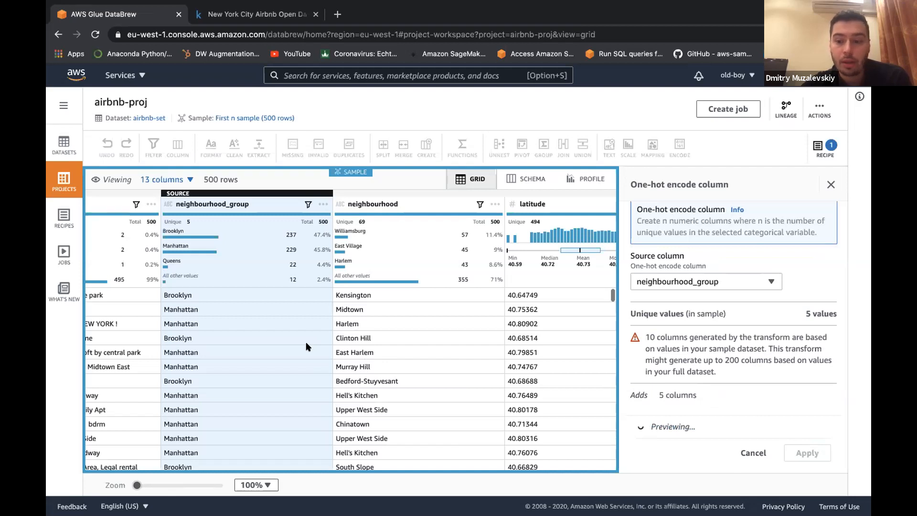
# Step: Review the one-hot encoded borough columns and delete the original neighbourhood_group column
pyautogui.hscroll(3, 347, 347)
pyautogui.hscroll(5, 346, 342)
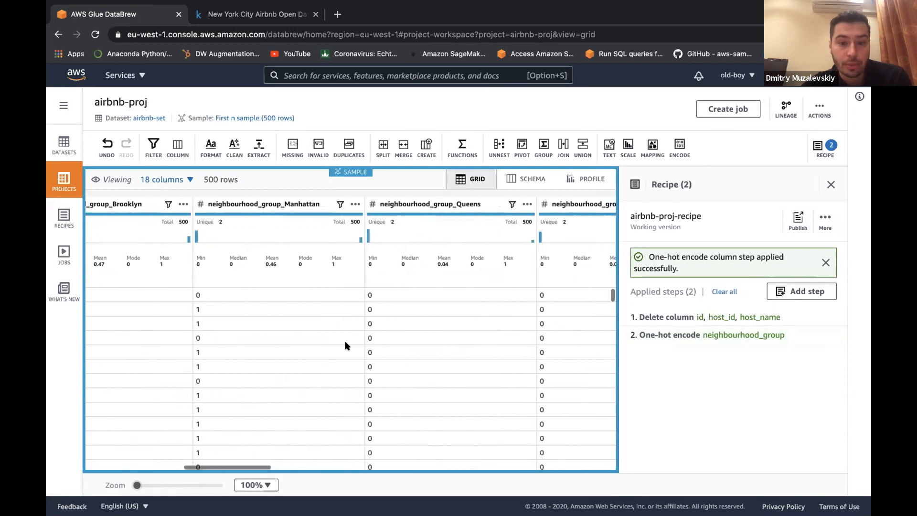
pyautogui.hscroll(2, 345, 340)
pyautogui.hscroll(-6, 345, 340)
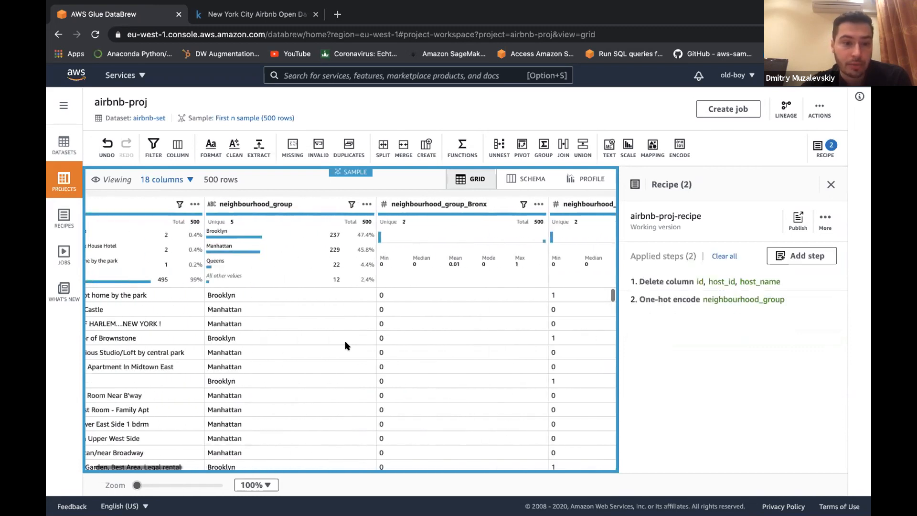
pyautogui.click(366, 204)
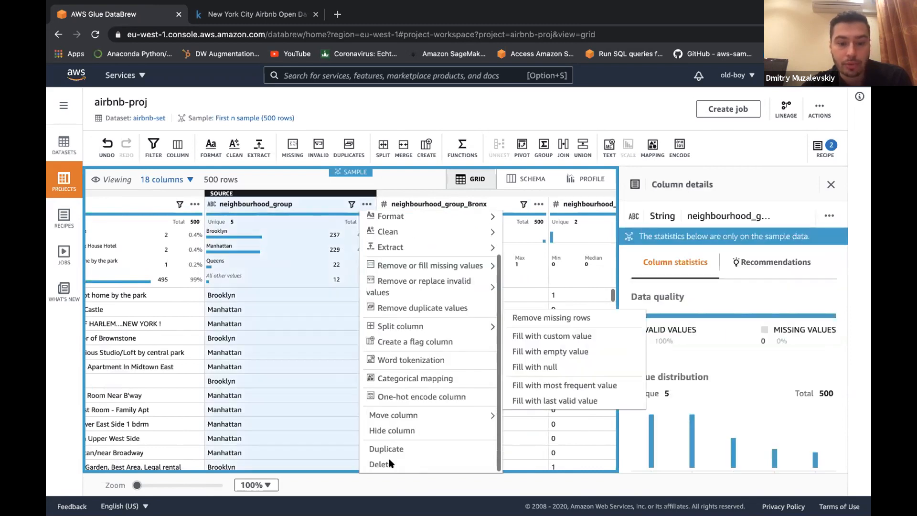
pyautogui.click(388, 463)
pyautogui.click(783, 365)
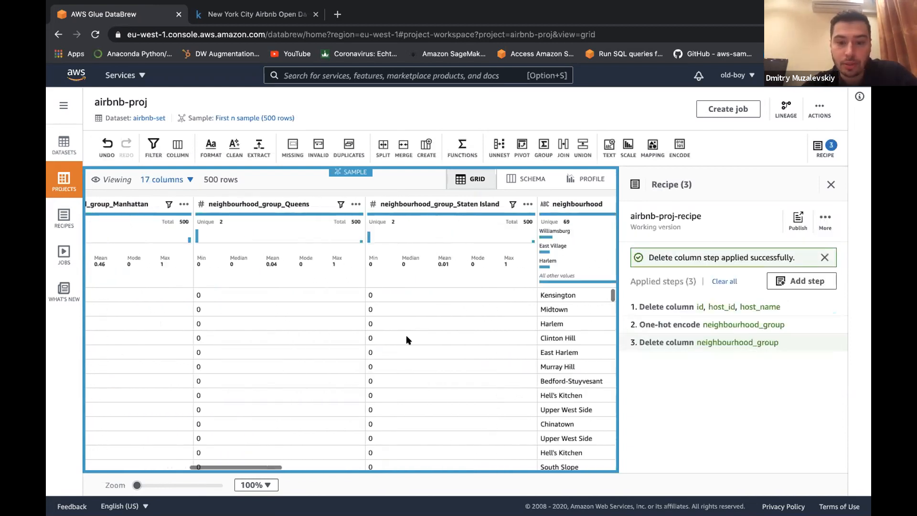
# Step: Start a categorical mapping step on the neighbourhood column, mapping its top 5 values
pyautogui.hscroll(6, 408, 340)
pyautogui.hscroll(1, 408, 340)
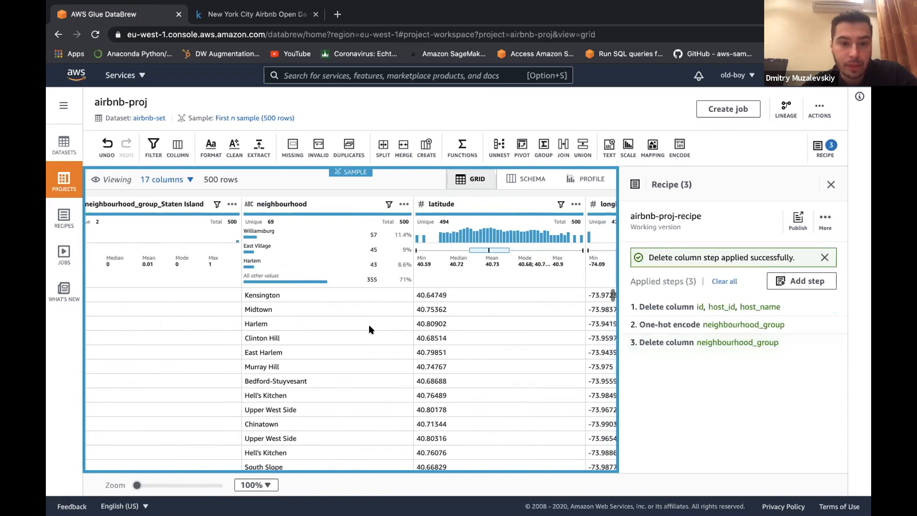
pyautogui.hscroll(2, 370, 327)
pyautogui.hscroll(1, 369, 327)
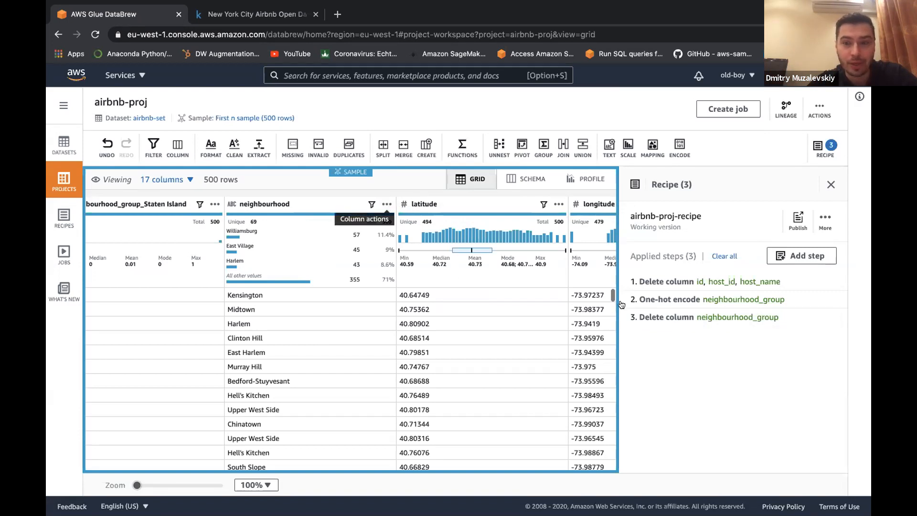
pyautogui.click(792, 258)
pyautogui.scroll(-10, 698, 339)
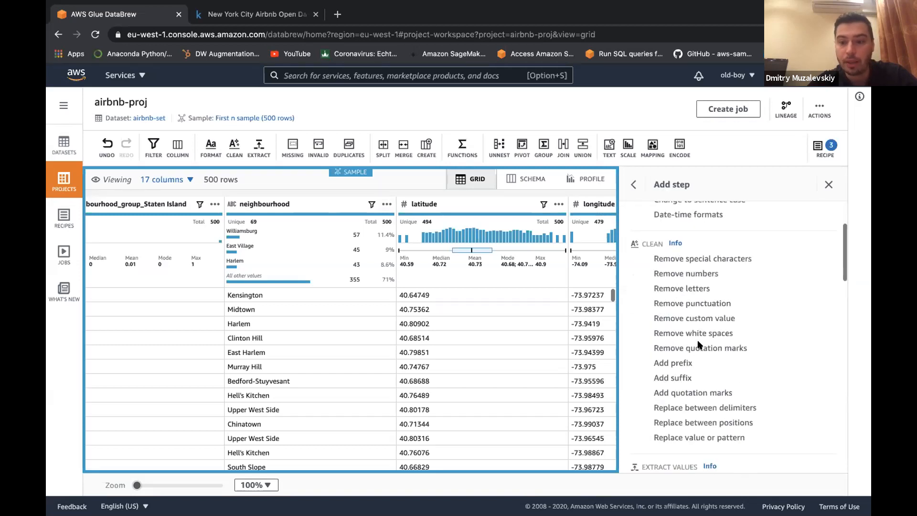
pyautogui.scroll(-15, 696, 345)
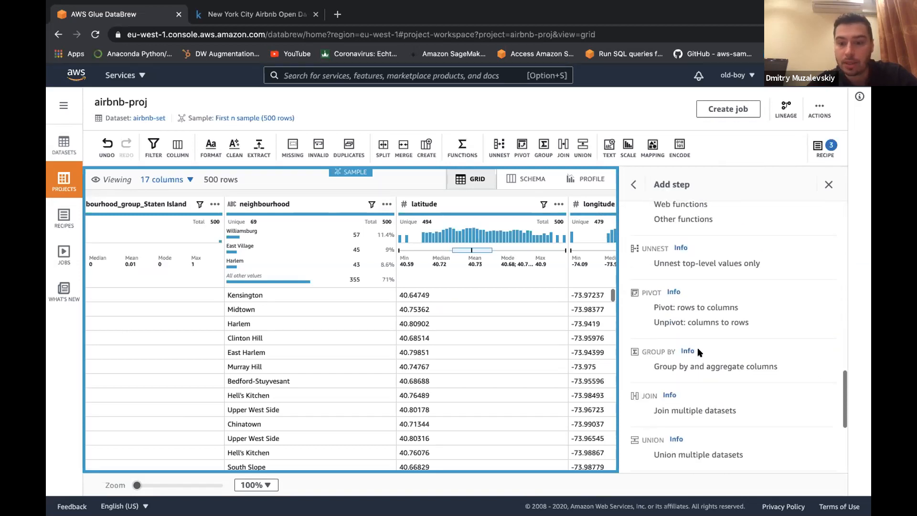
pyautogui.scroll(-3, 697, 350)
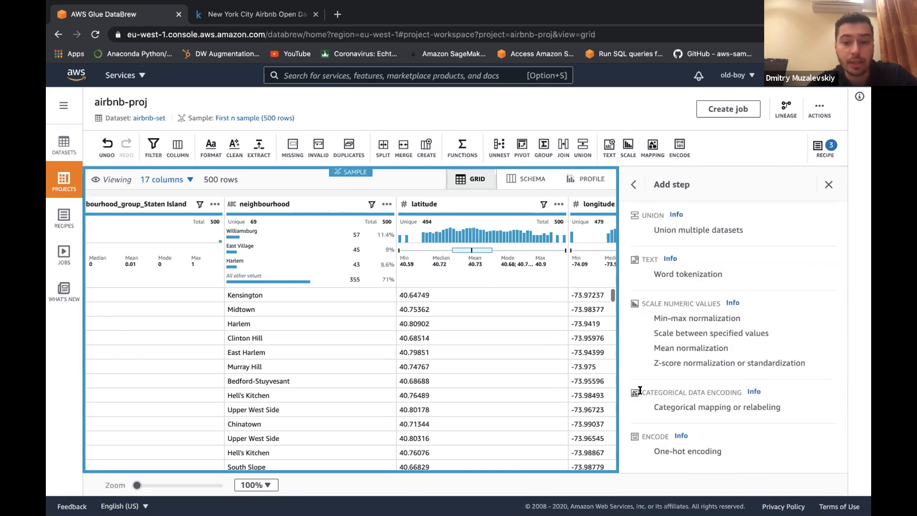
pyautogui.click(678, 407)
pyautogui.click(696, 294)
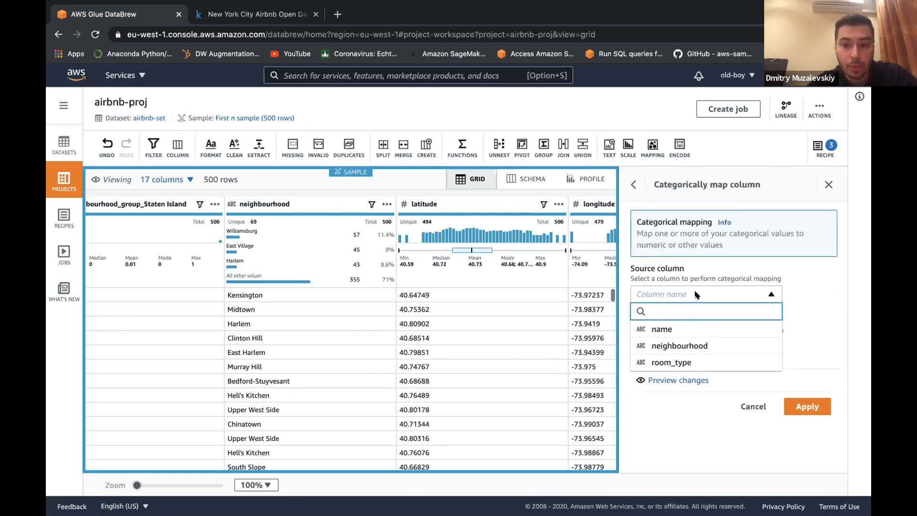
pyautogui.click(685, 344)
pyautogui.scroll(-2, 683, 339)
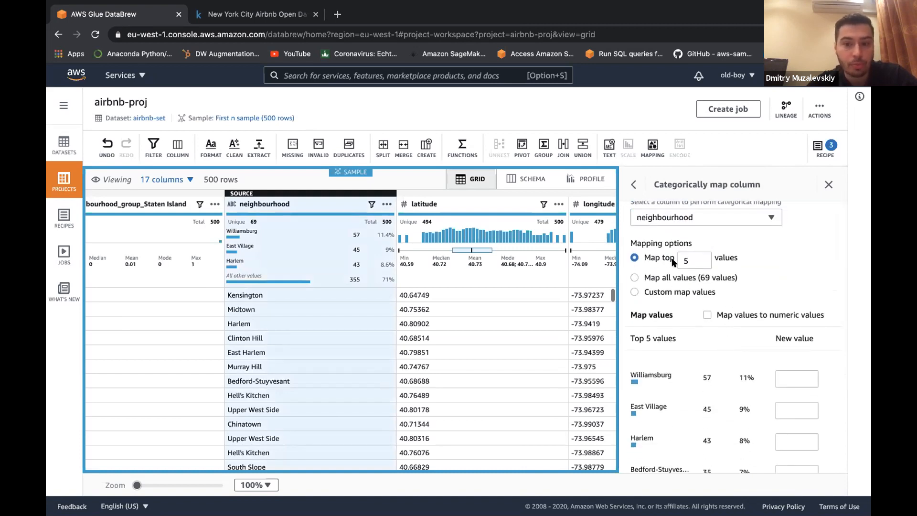
pyautogui.scroll(-5, 737, 348)
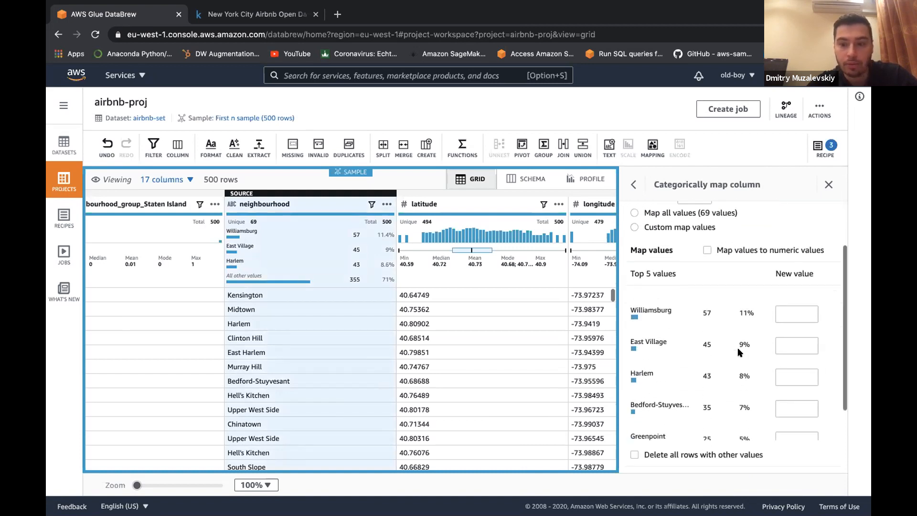
pyautogui.scroll(3, 737, 348)
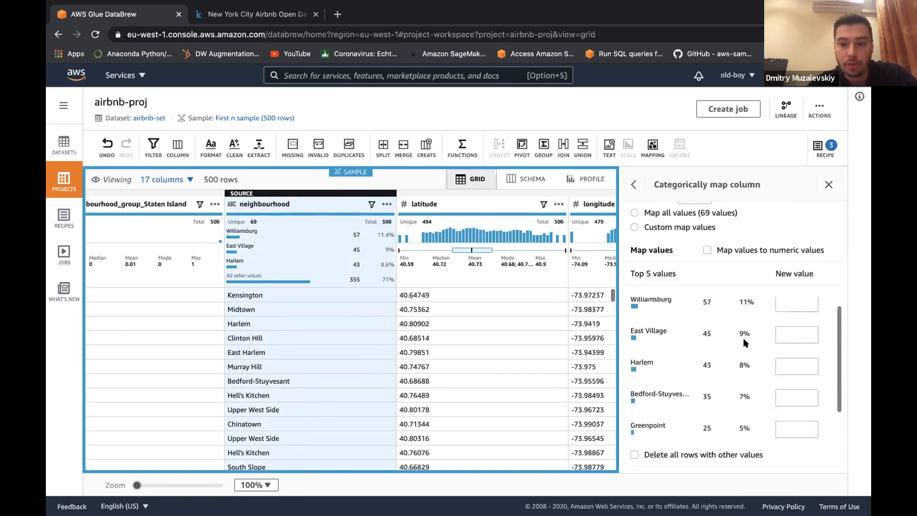
pyautogui.scroll(-2, 756, 331)
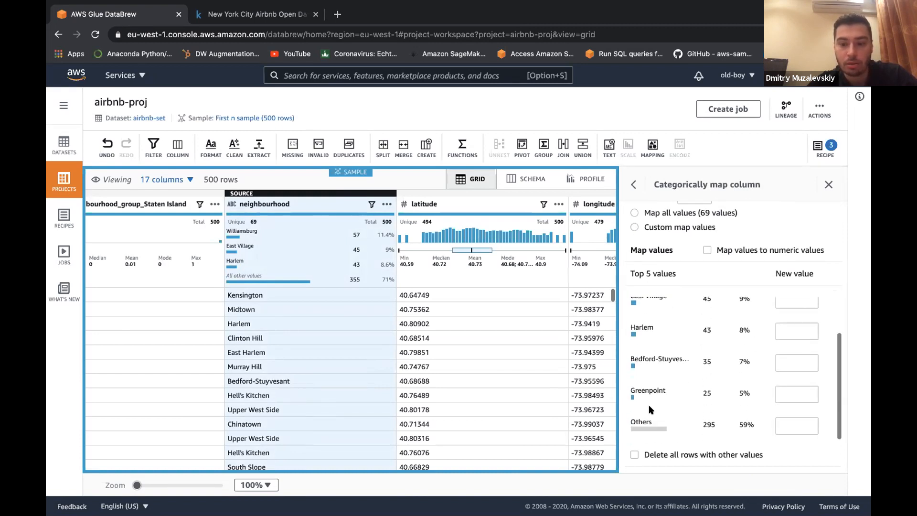
# Step: Map Williamsburg to 1, East Village to 2, Harlem to 3, Bedford-Stuyvesant to 4, Greenpoint to 5 and Others to 0, and apply the mapping
pyautogui.click(789, 419)
pyautogui.write('0')
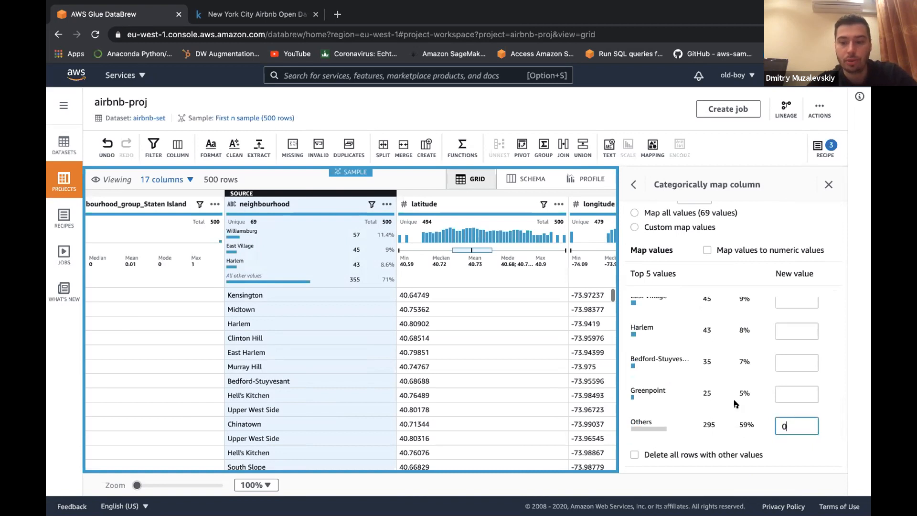
pyautogui.scroll(1, 735, 402)
pyautogui.scroll(2, 736, 402)
pyautogui.click(802, 314)
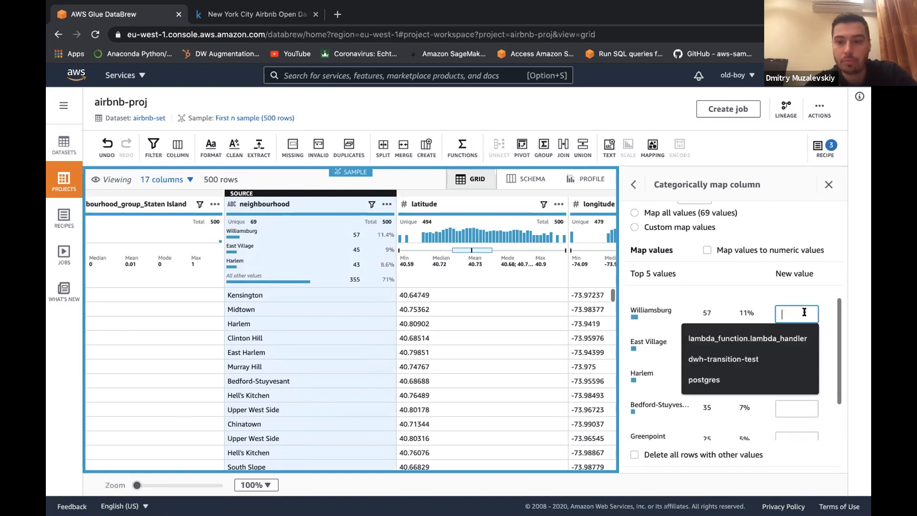
pyautogui.write('1')
pyautogui.click(783, 345)
pyautogui.write('2')
pyautogui.click(790, 367)
pyautogui.write('3')
pyautogui.click(784, 402)
pyautogui.write('4')
pyautogui.scroll(-1, 758, 394)
pyautogui.press('Tab')
pyautogui.write('5')
pyautogui.click(729, 363)
pyautogui.scroll(-3, 729, 362)
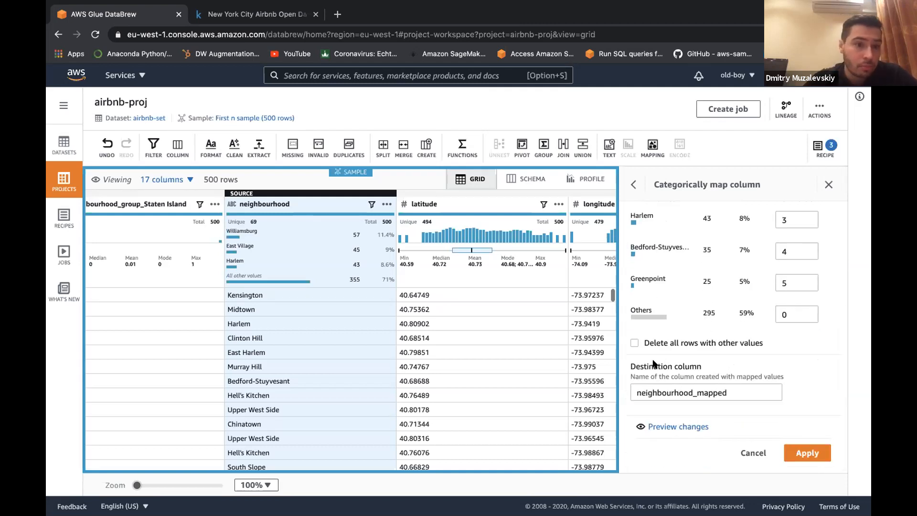
pyautogui.click(809, 451)
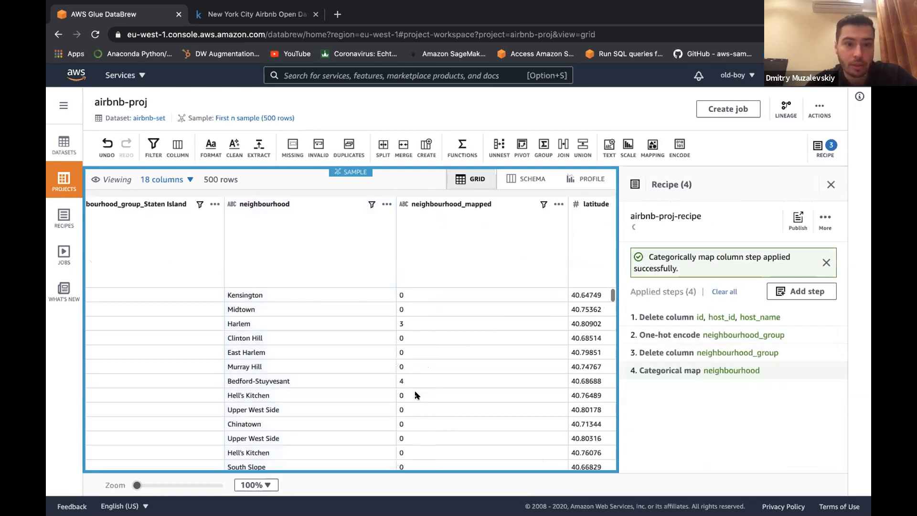
# Step: Delete the original neighbourhood column and apply the deletion as a recipe step
pyautogui.click(387, 204)
pyautogui.scroll(-1, 419, 456)
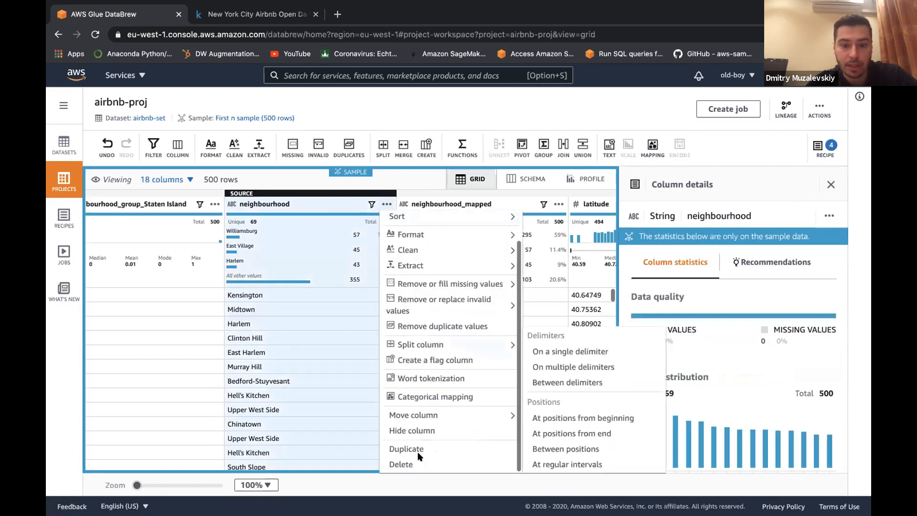
pyautogui.click(417, 464)
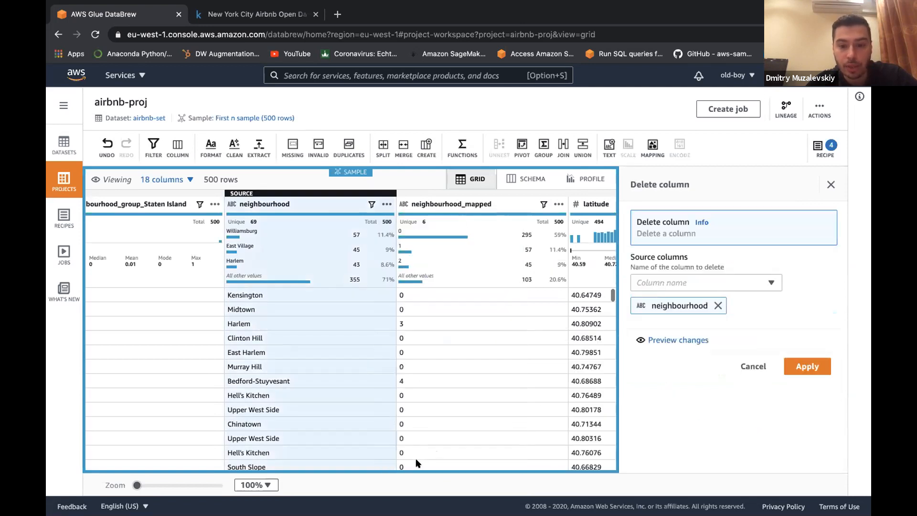
pyautogui.click(800, 372)
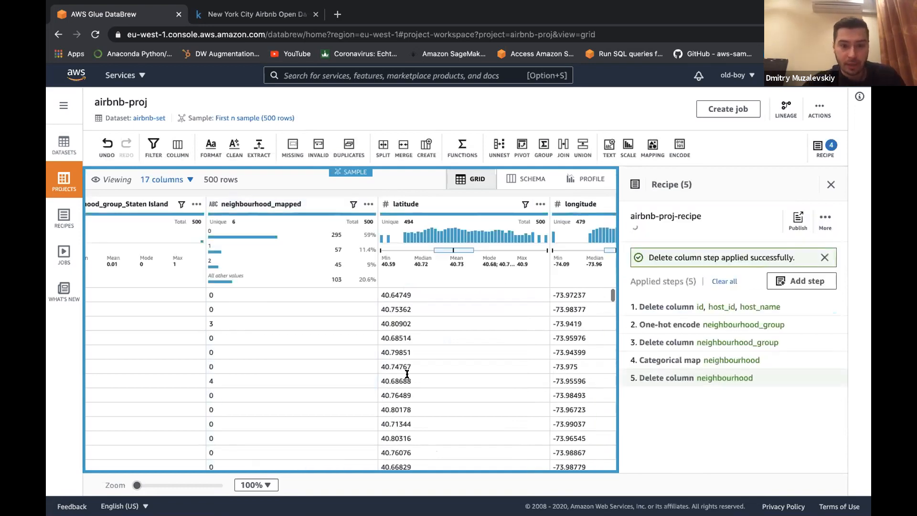
# Step: Examine the remaining columns from room_type to calculated_host_listings_count for missing values
pyautogui.hscroll(10, 405, 375)
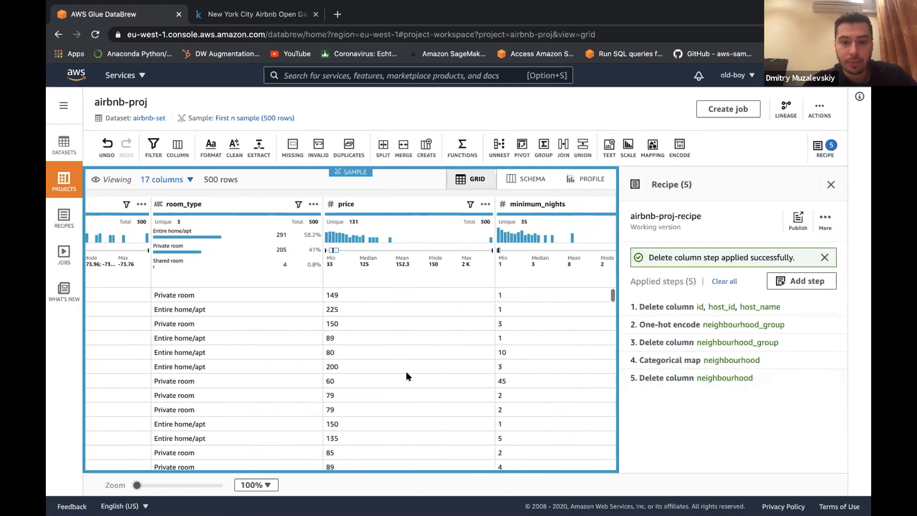
pyautogui.hscroll(5, 358, 414)
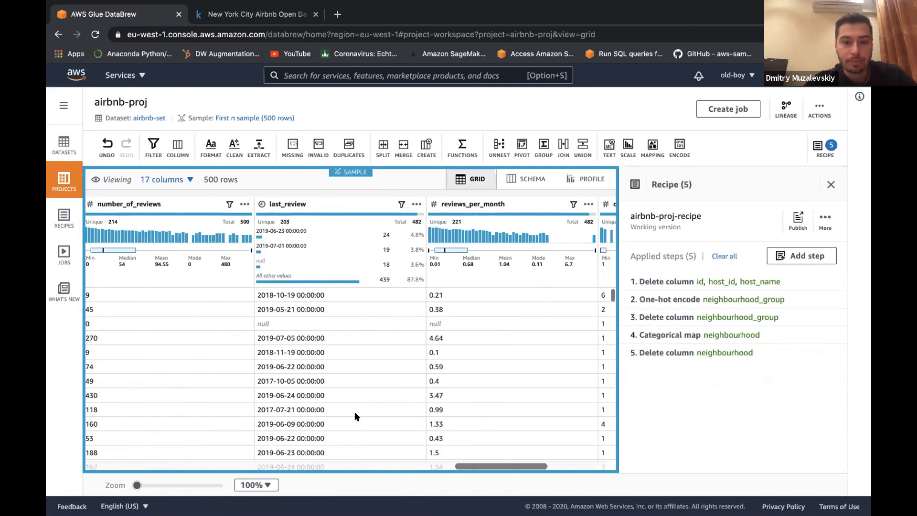
pyautogui.hscroll(3, 371, 417)
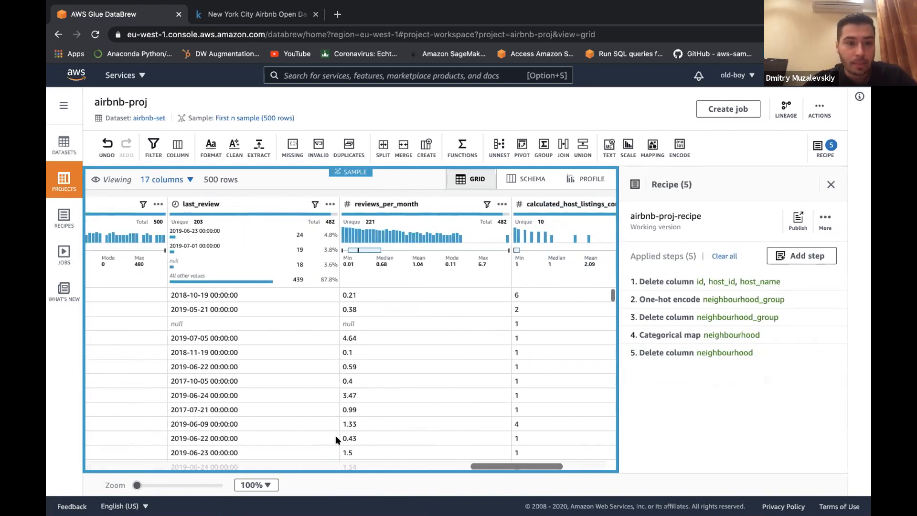
pyautogui.hscroll(-3, 336, 438)
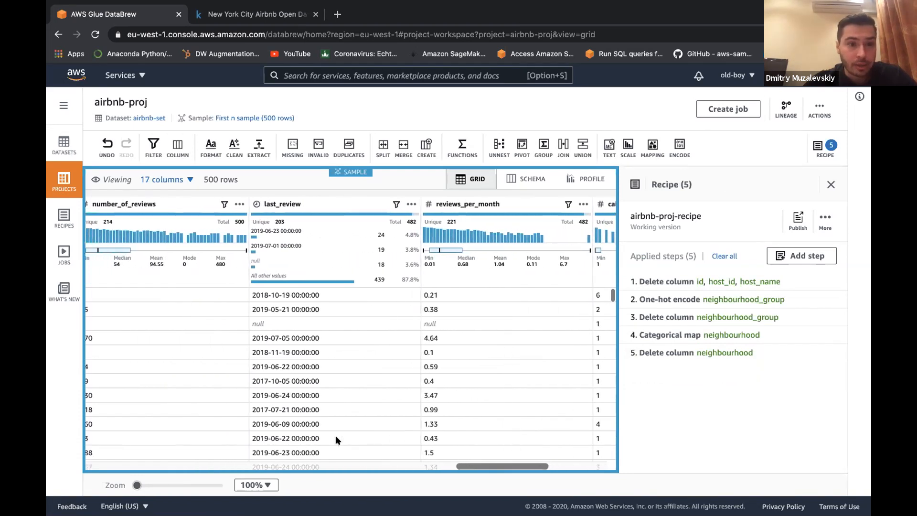
pyautogui.scroll(-1, 337, 438)
pyautogui.scroll(1, 336, 438)
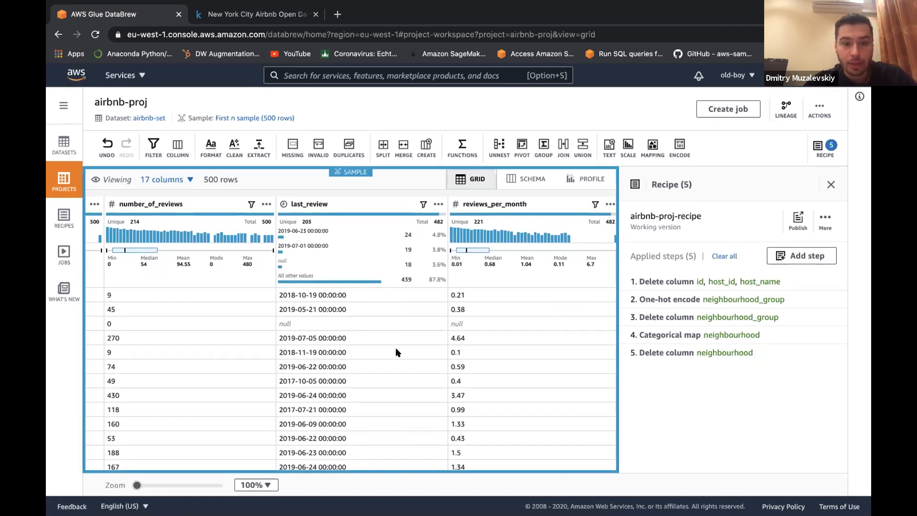
pyautogui.hscroll(2, 395, 353)
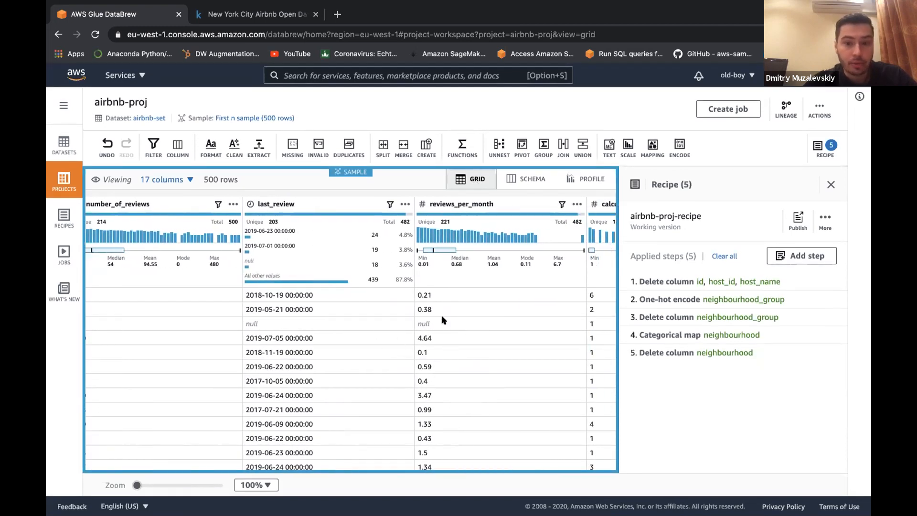
pyautogui.hscroll(5, 420, 327)
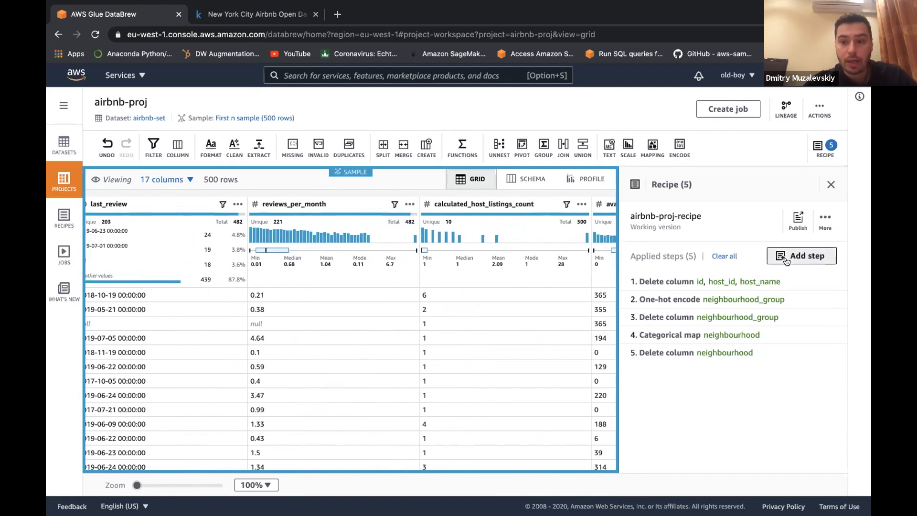
# Step: Start a missing values recipe step that fills gaps with a numeric aggregate, using the Average
pyautogui.click(812, 256)
pyautogui.scroll(-3, 712, 376)
pyautogui.scroll(1, 713, 270)
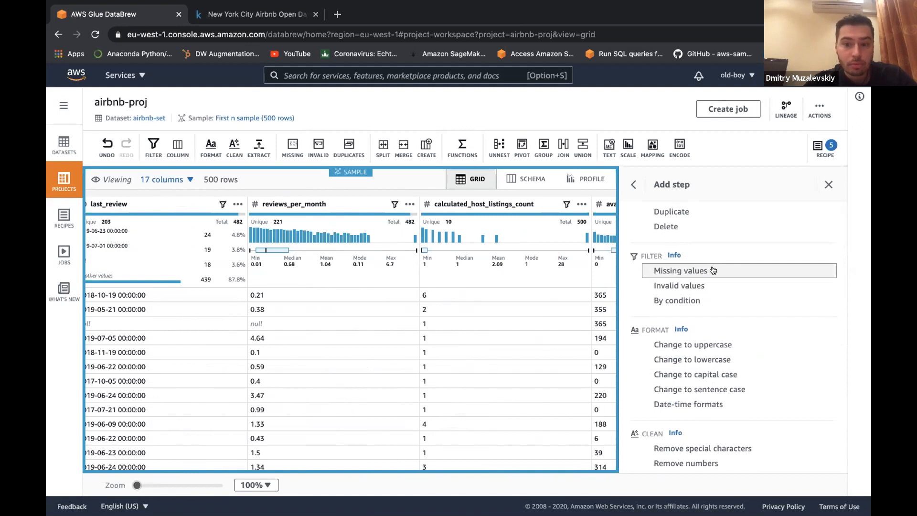
pyautogui.scroll(-3, 707, 301)
pyautogui.scroll(2, 705, 304)
pyautogui.scroll(1, 712, 268)
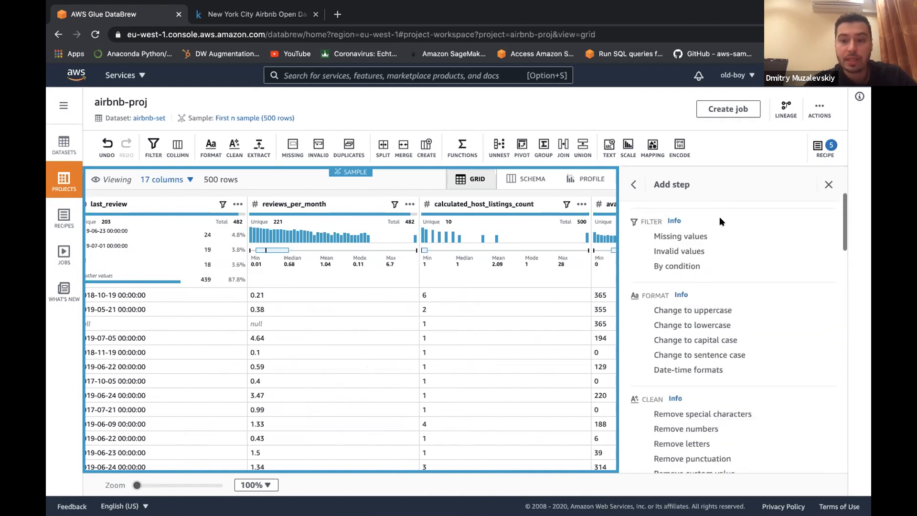
pyautogui.click(714, 234)
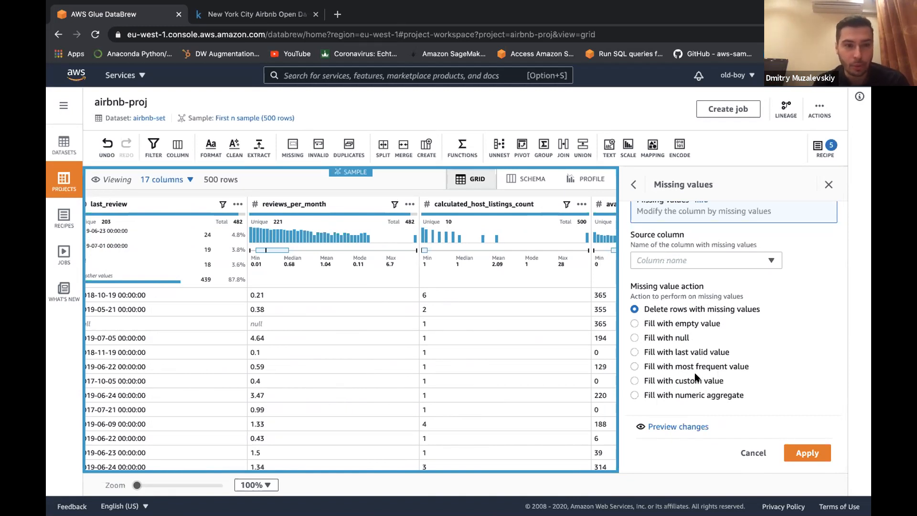
pyautogui.click(643, 393)
pyautogui.scroll(-2, 652, 411)
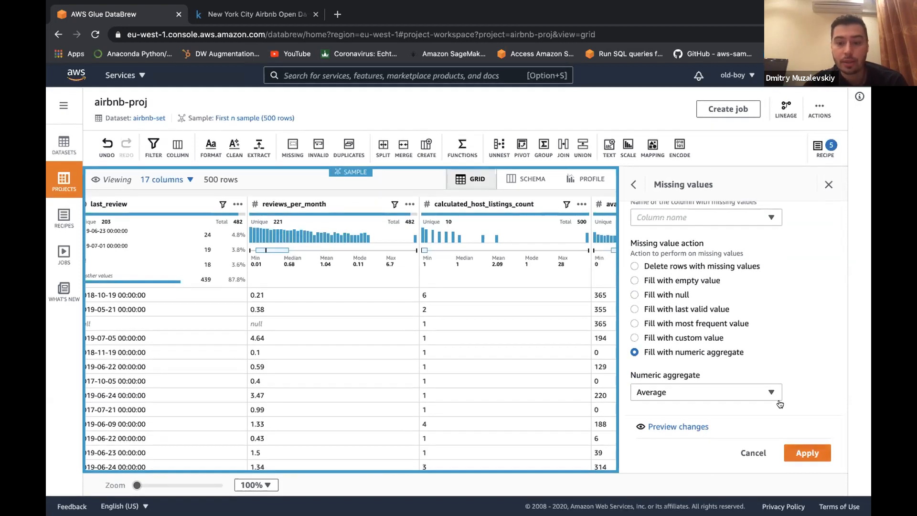
pyautogui.click(802, 453)
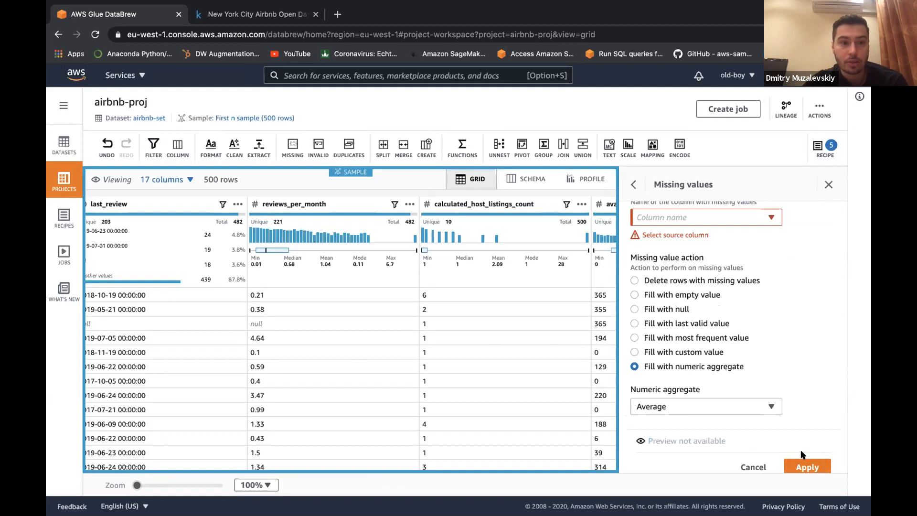
# Step: Set reviews_per_month as the source column for the missing values step, apply it and check the filled column
pyautogui.click(736, 216)
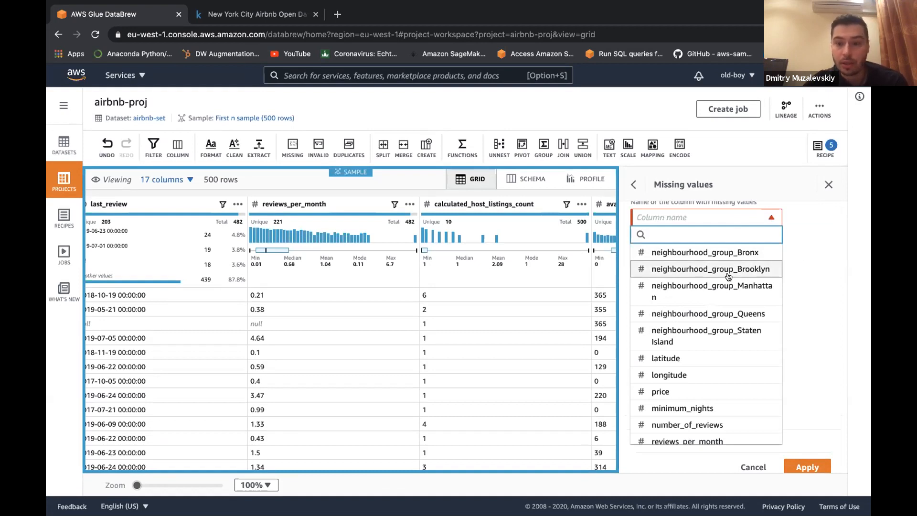
pyautogui.scroll(-2, 745, 273)
pyautogui.write('revi')
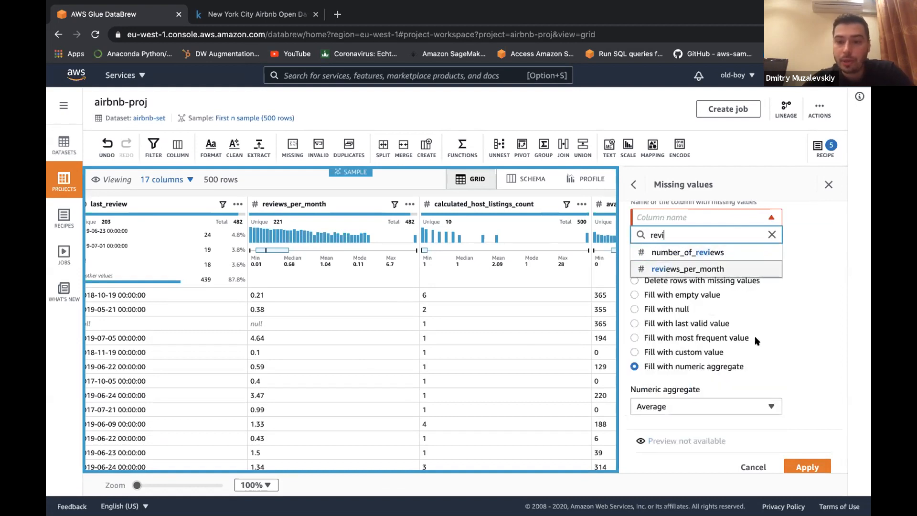
pyautogui.click(716, 268)
pyautogui.click(808, 454)
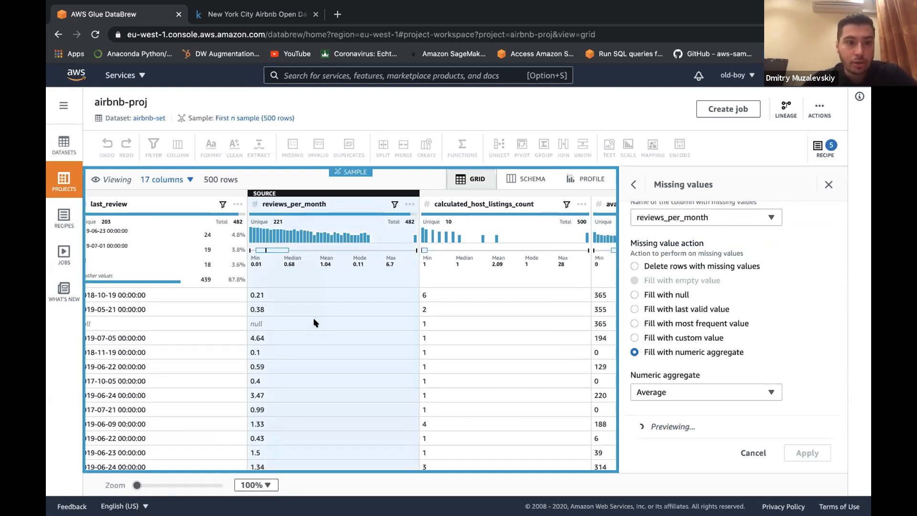
pyautogui.scroll(-5, 289, 320)
pyautogui.scroll(5, 288, 319)
pyautogui.hscroll(3, 310, 340)
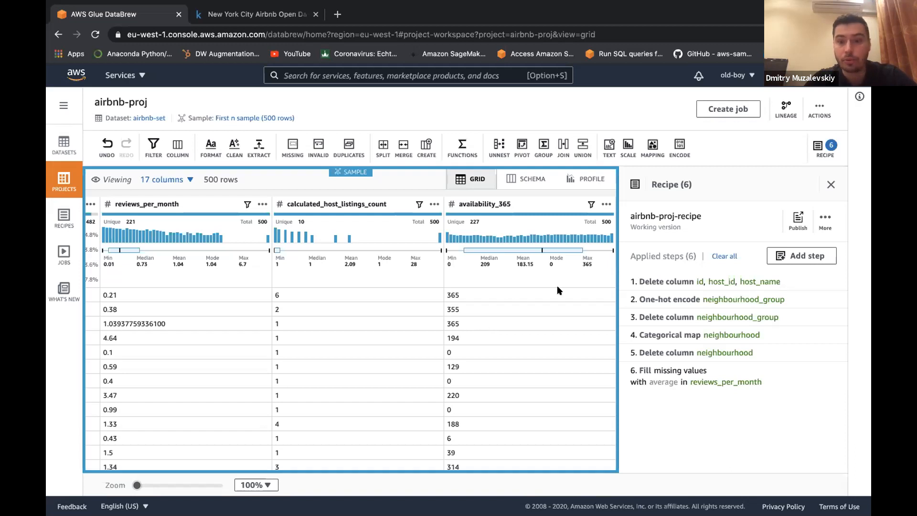
# Step: Add a mean normalization recipe step with availability_365 as the source column, keeping the suggested destination column, and apply it
pyautogui.click(801, 256)
pyautogui.scroll(-6, 685, 327)
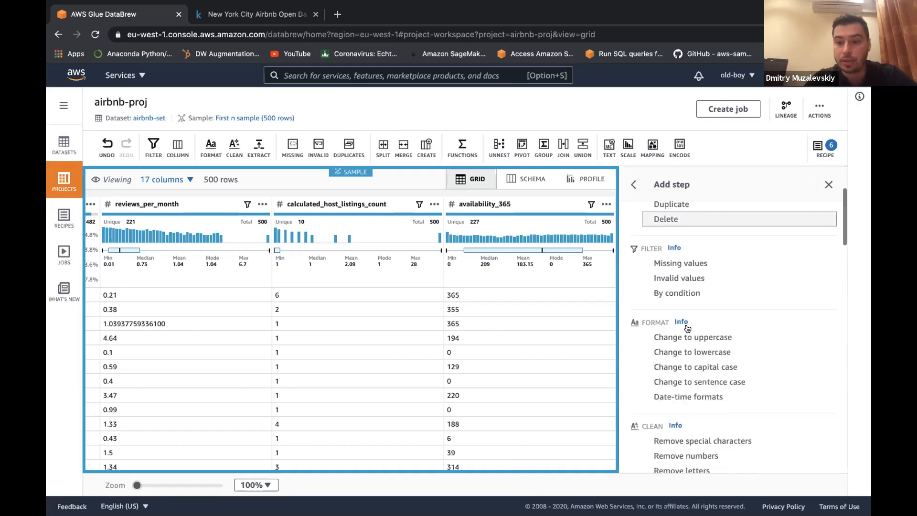
pyautogui.scroll(-15, 687, 327)
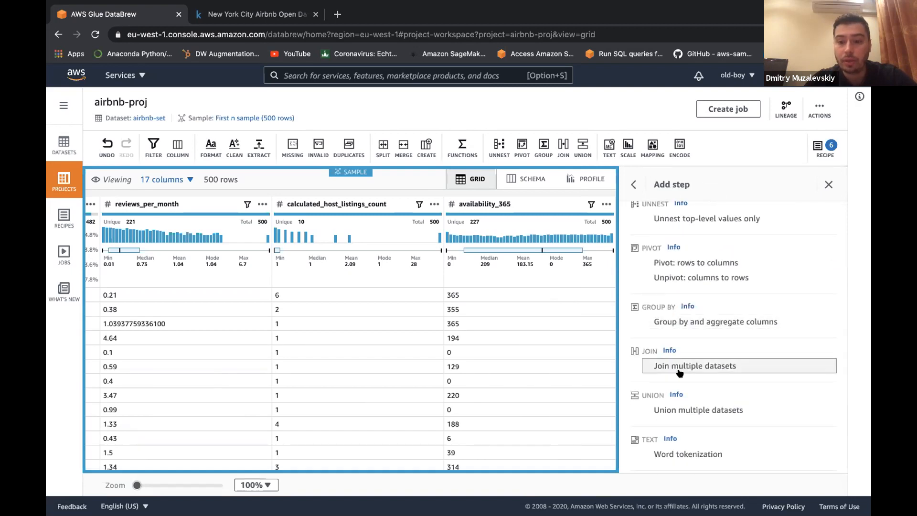
pyautogui.scroll(-4, 679, 372)
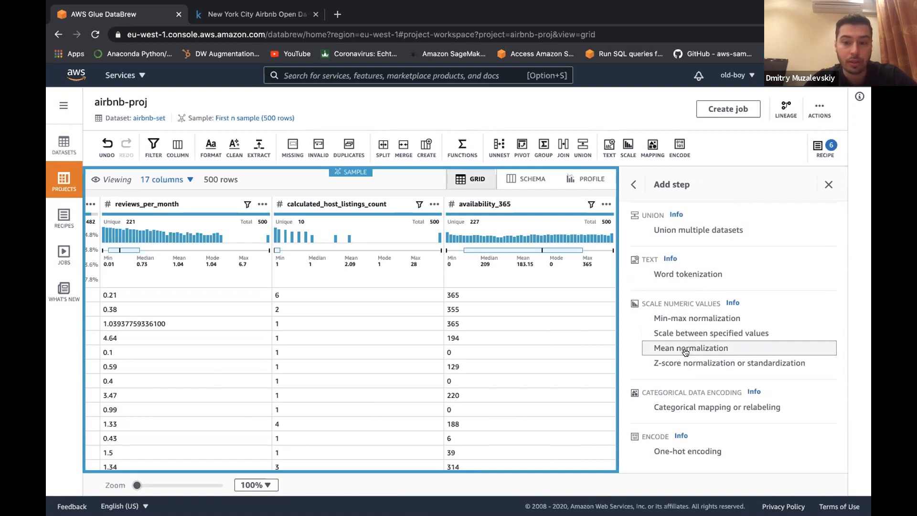
pyautogui.click(686, 351)
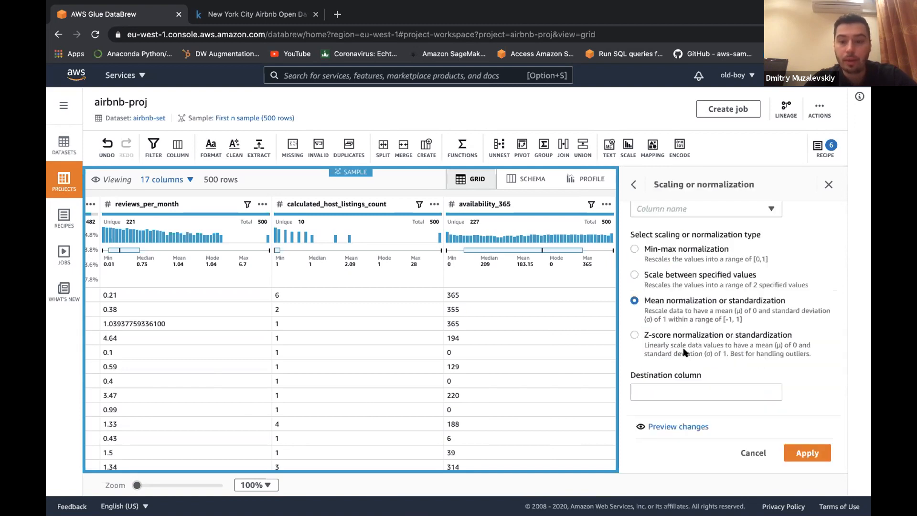
pyautogui.click(694, 269)
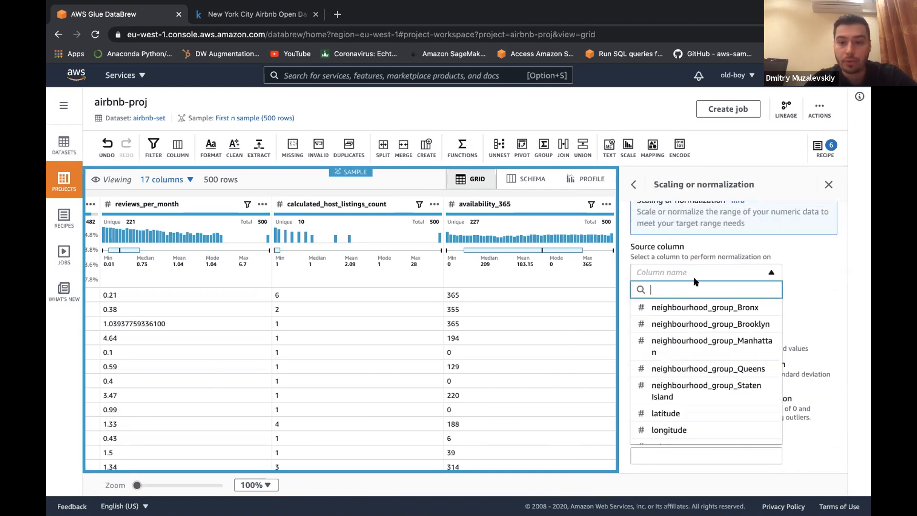
pyautogui.scroll(-3, 685, 312)
pyautogui.scroll(-2, 686, 361)
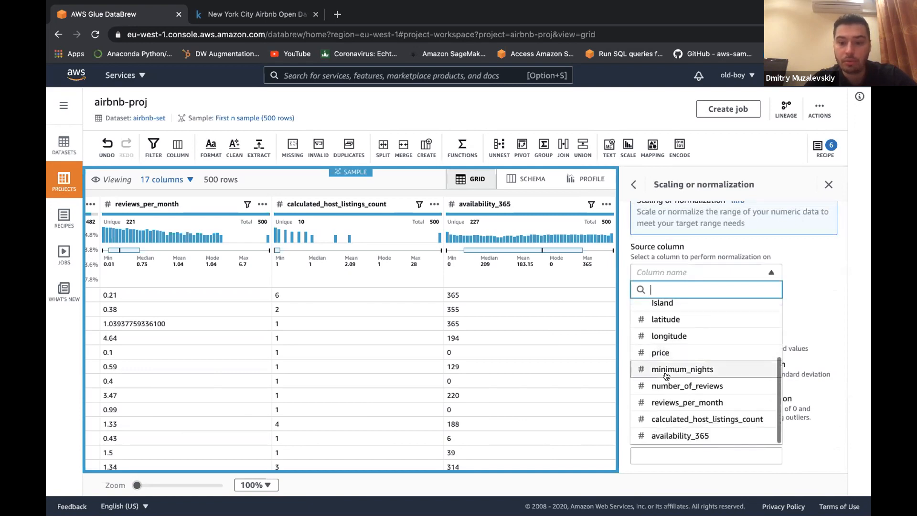
pyautogui.click(686, 435)
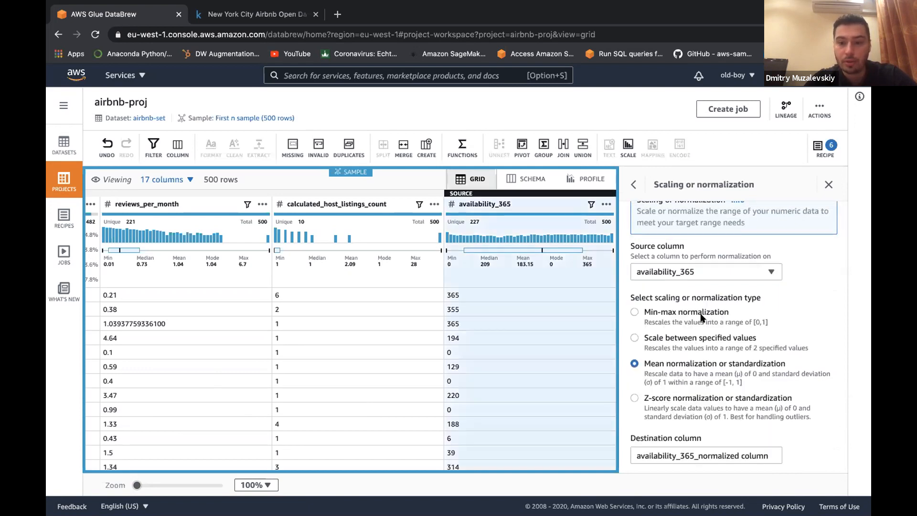
pyautogui.scroll(-3, 699, 367)
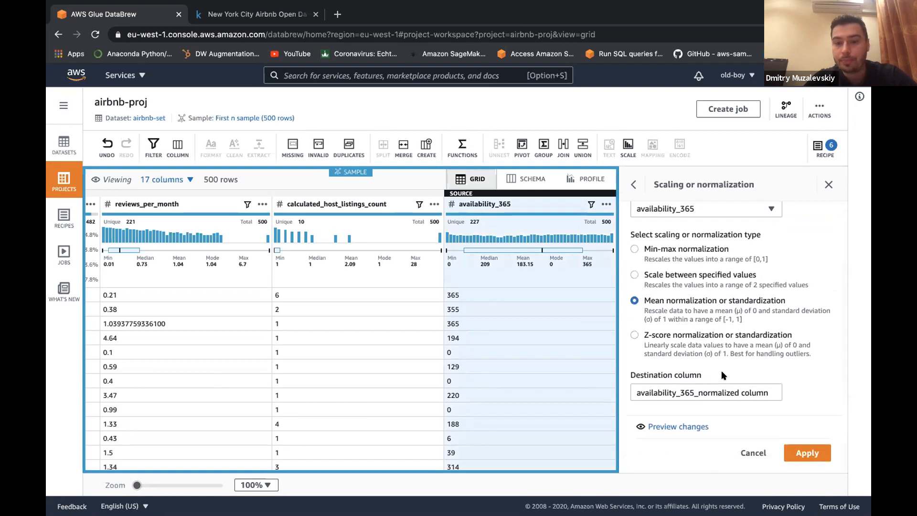
pyautogui.click(801, 452)
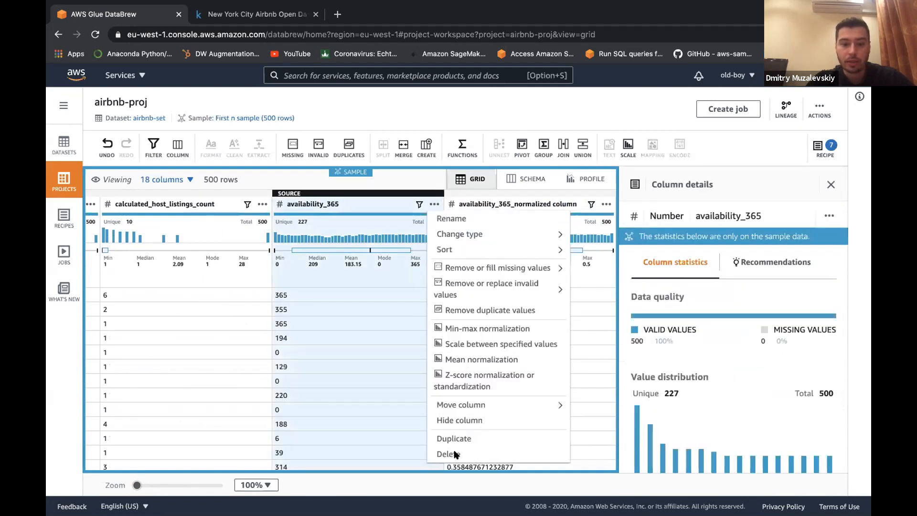
# Step: Delete the original availability_365 column and apply the deletion as a recipe step
pyautogui.click(449, 451)
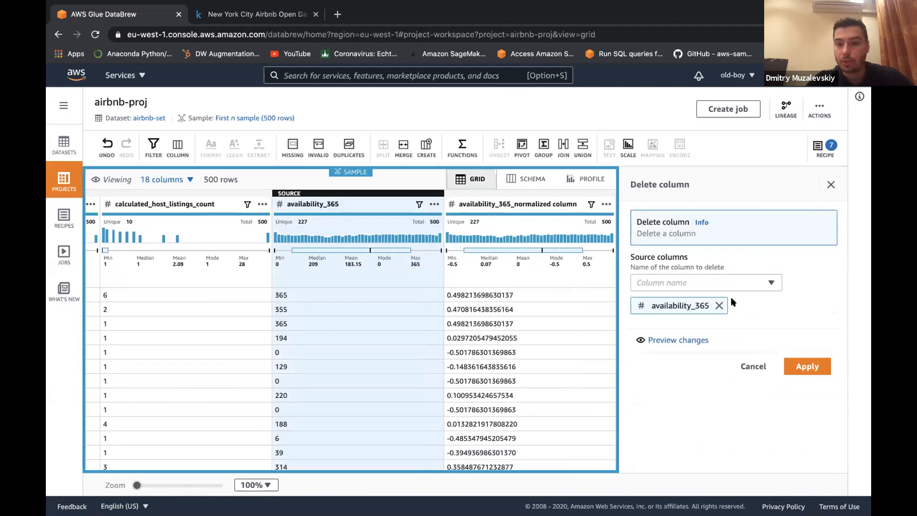
pyautogui.click(799, 368)
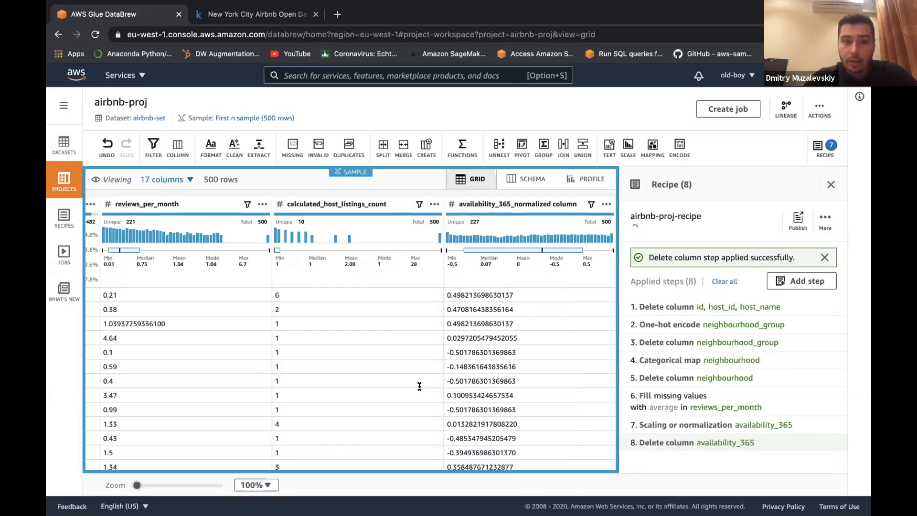
pyautogui.moveTo(676, 349)
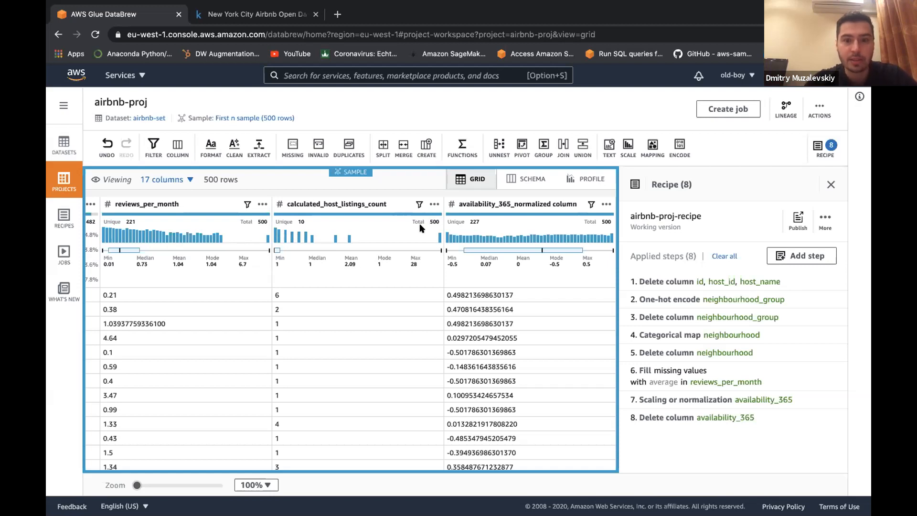
# Step: Examine the schema of the transformed columns for data types, data quality, value distribution and box plots, and view the data profile page
pyautogui.click(520, 183)
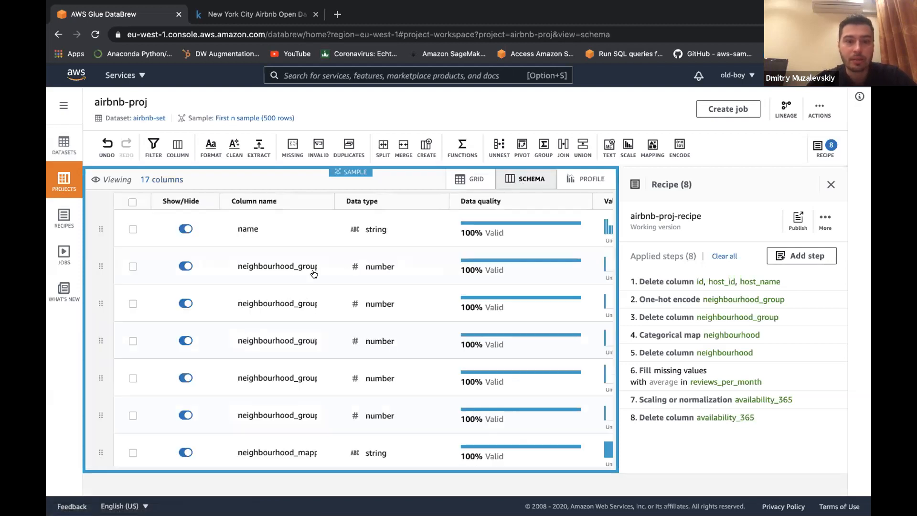
pyautogui.scroll(-5, 295, 283)
pyautogui.scroll(2, 295, 283)
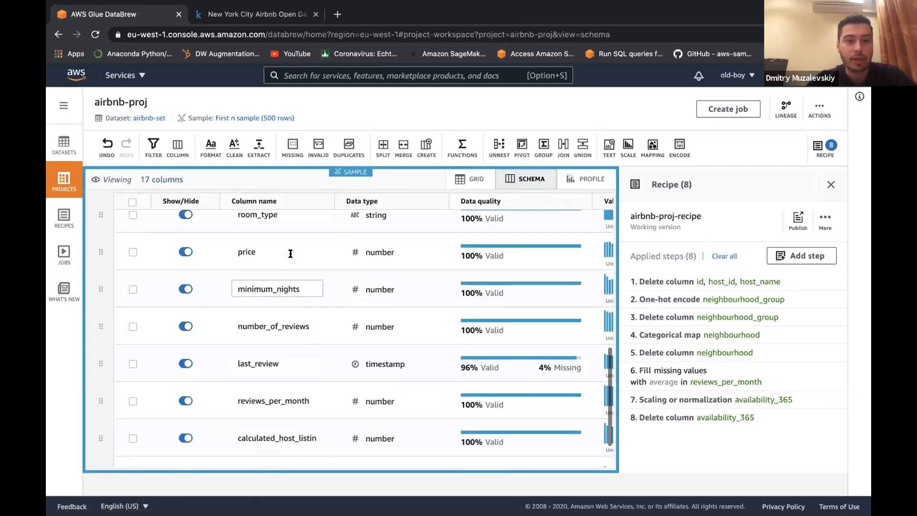
pyautogui.scroll(3, 271, 228)
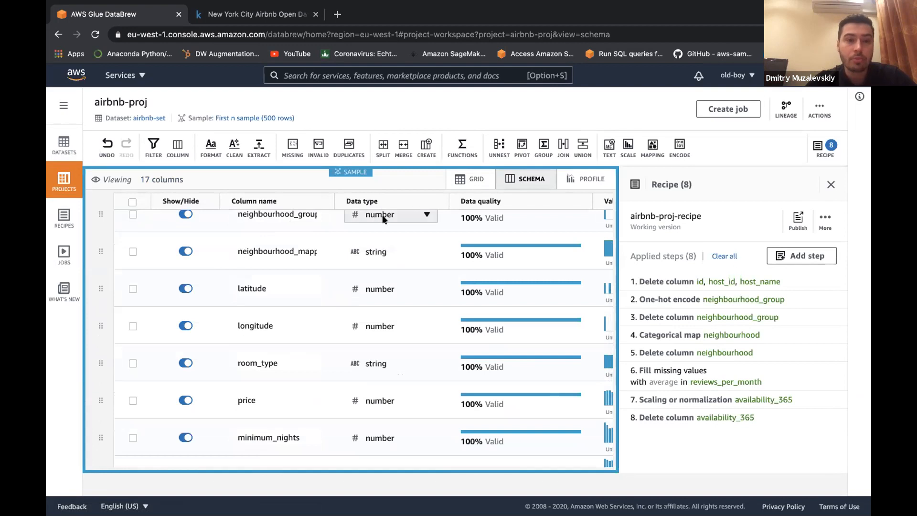
pyautogui.hscroll(3, 373, 222)
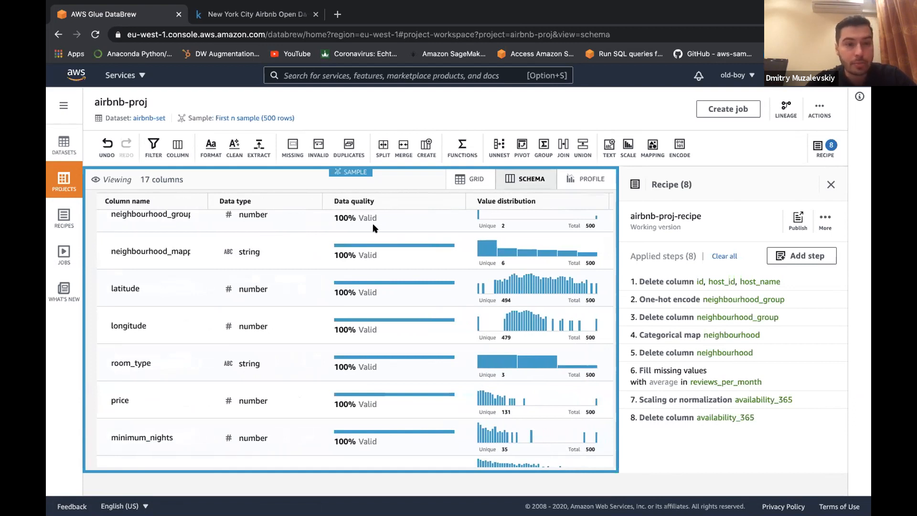
pyautogui.hscroll(5, 373, 228)
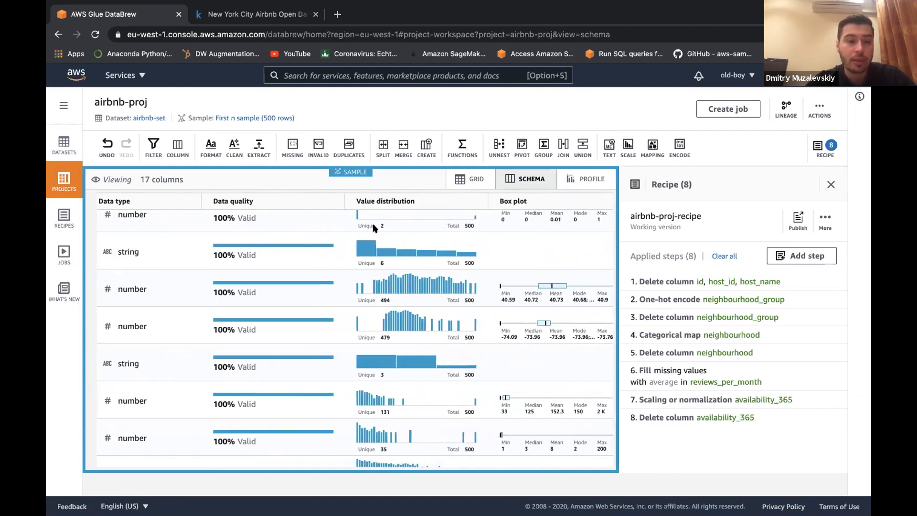
pyautogui.hscroll(1, 374, 228)
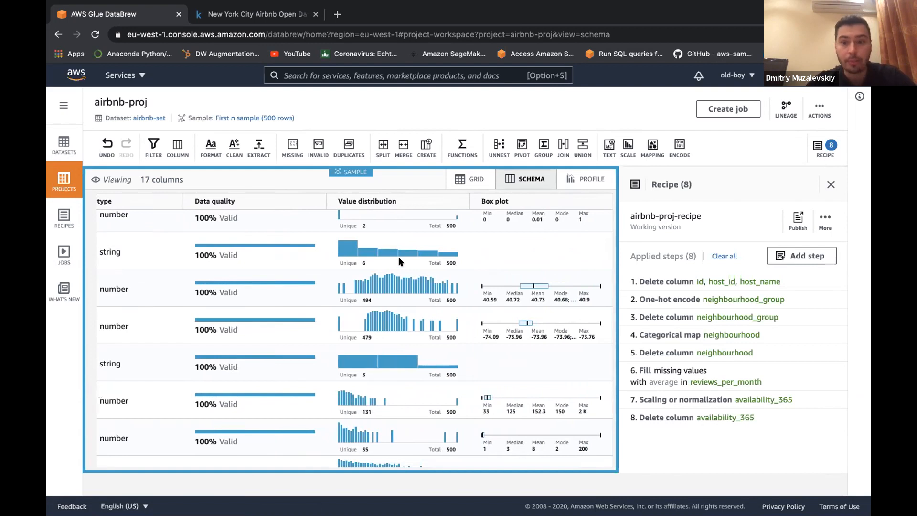
pyautogui.scroll(2, 399, 257)
pyautogui.click(572, 178)
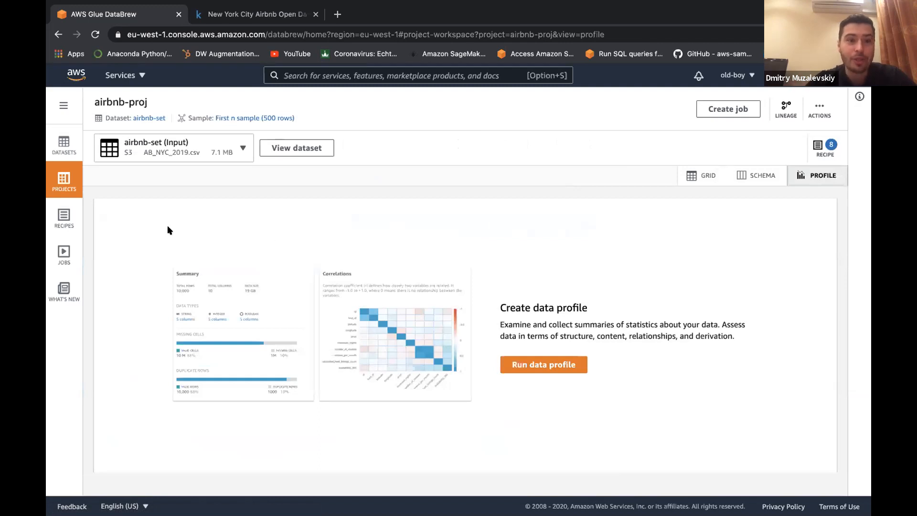
# Step: Reopen the airbnb-proj project and publish its recipe with the version description "latest"
pyautogui.click(67, 185)
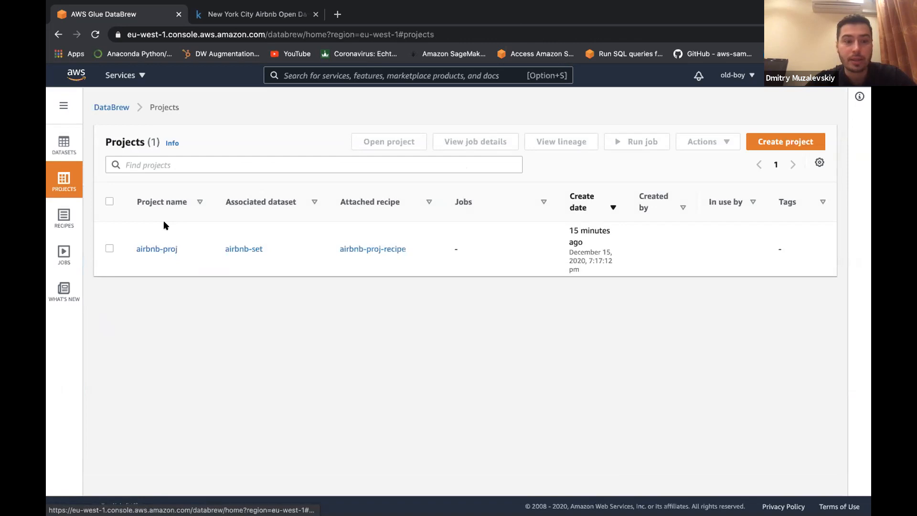
pyautogui.click(156, 248)
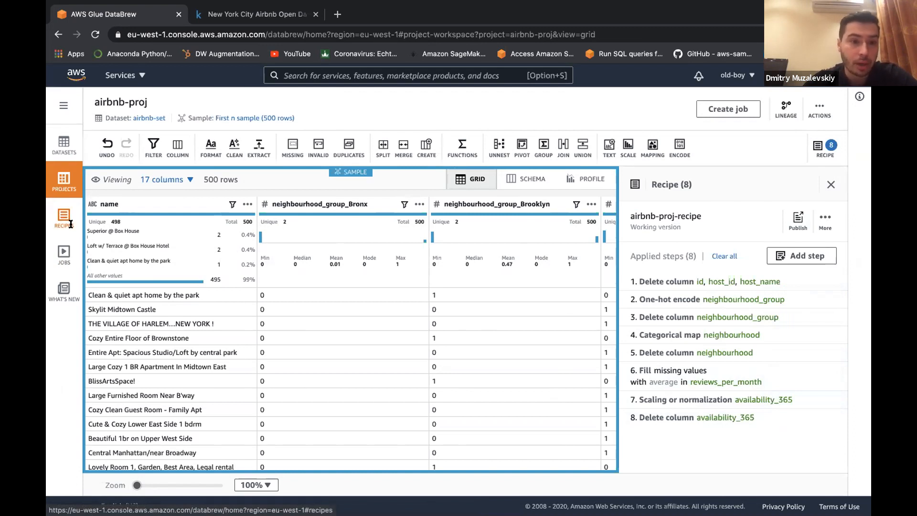
pyautogui.moveTo(779, 284)
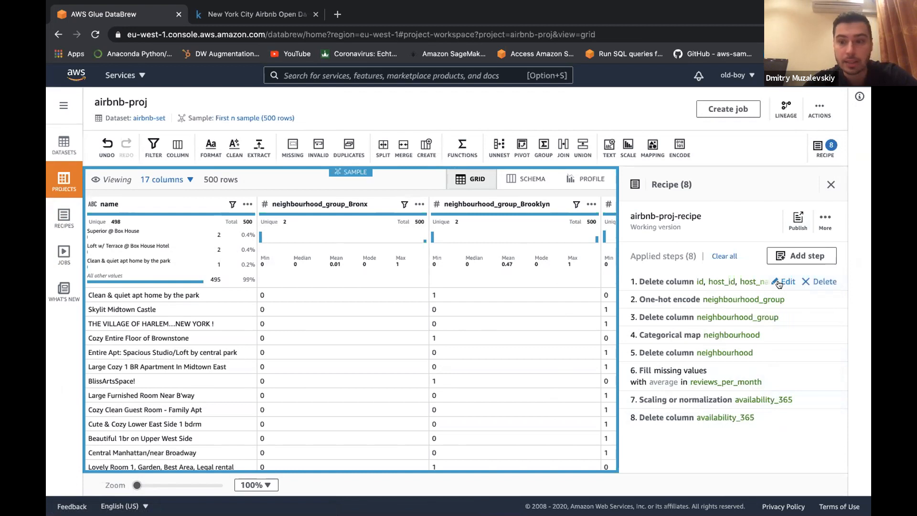
pyautogui.click(796, 222)
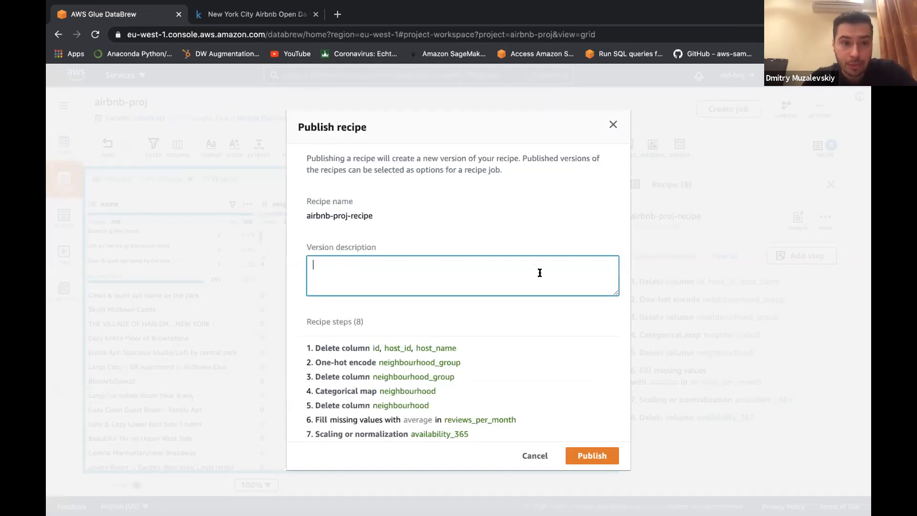
pyautogui.write('latest')
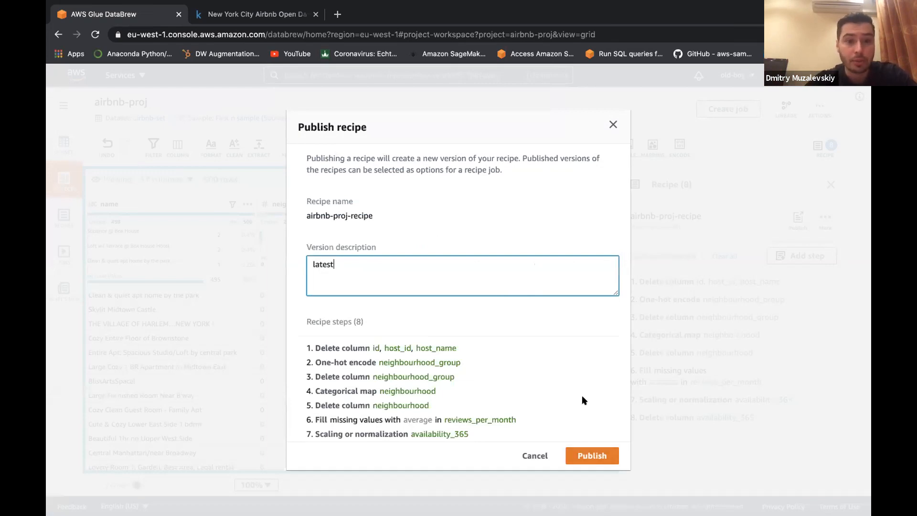
pyautogui.click(592, 456)
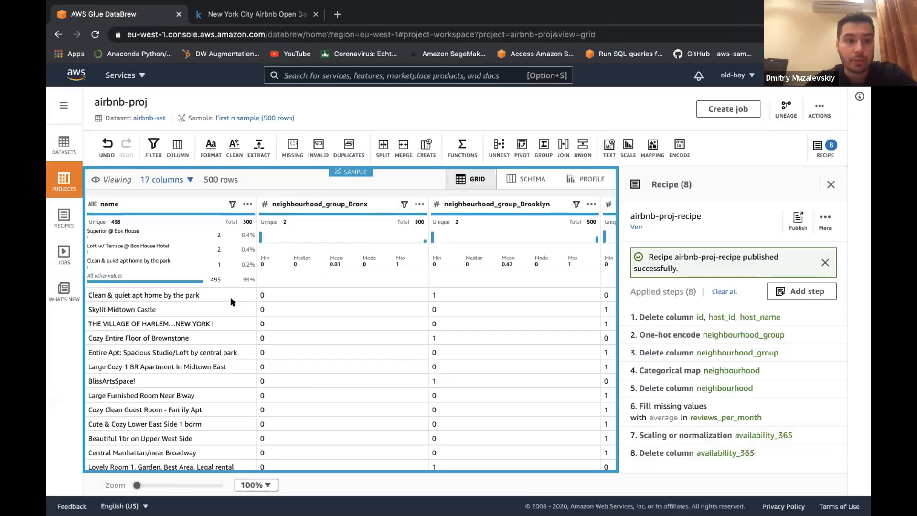
# Step: Open the list of published recipes and check which download and job options are available for airbnb-proj-recipe
pyautogui.click(62, 211)
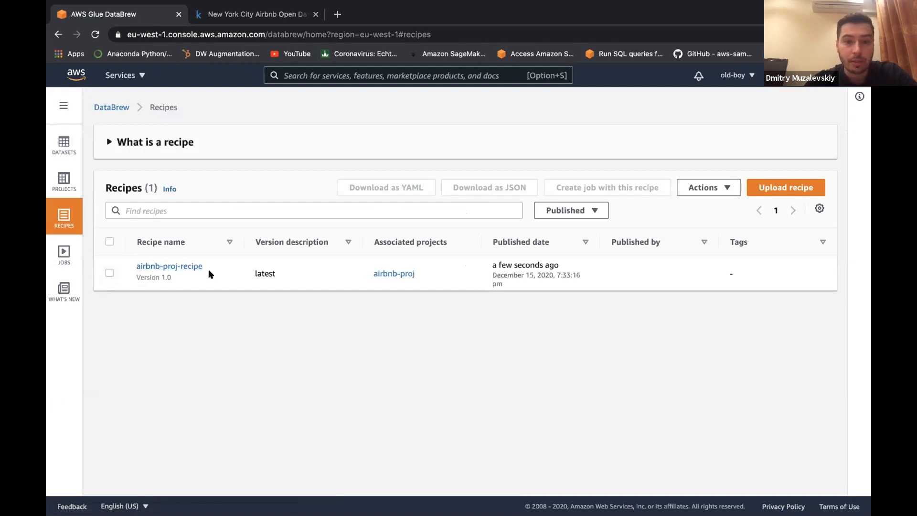
pyautogui.click(109, 273)
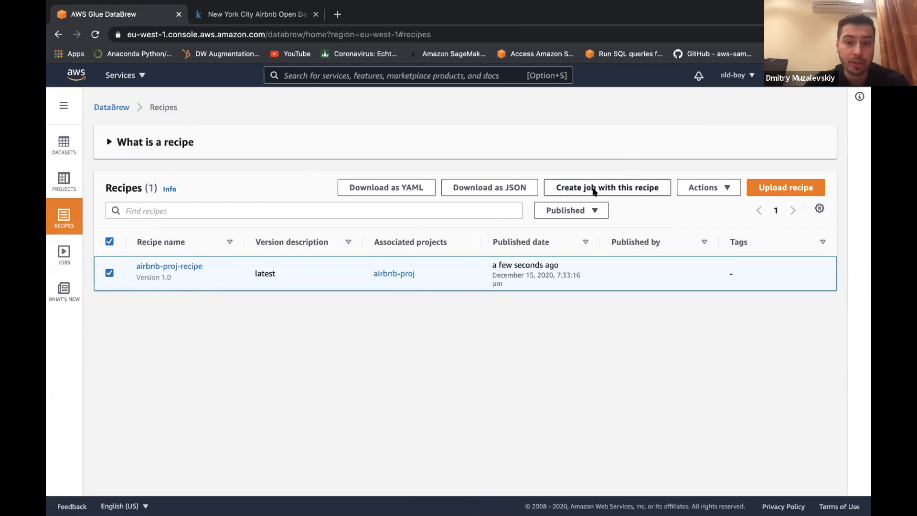
pyautogui.click(108, 274)
pyautogui.click(109, 274)
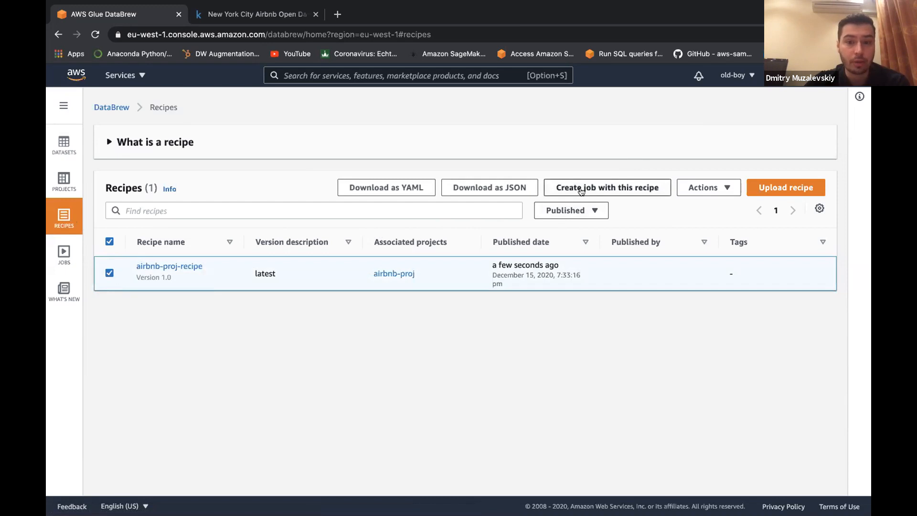
pyautogui.click(110, 272)
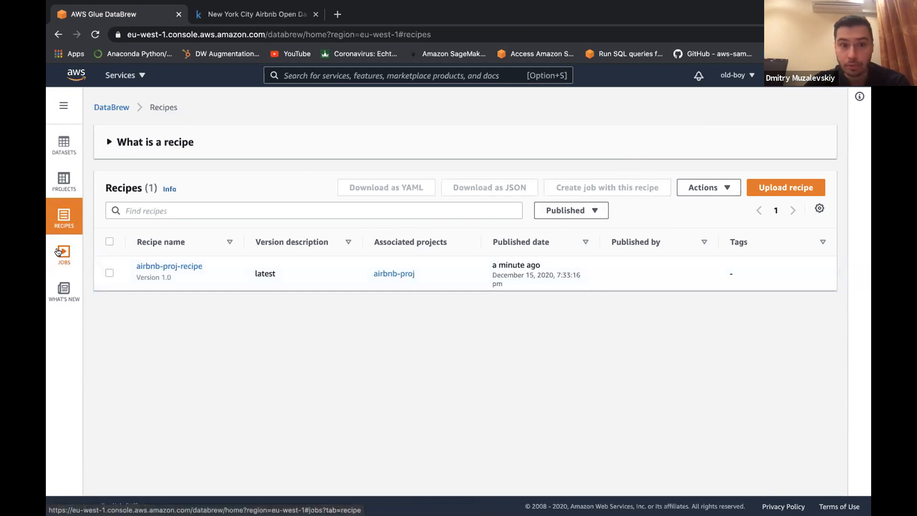
# Step: Look through the DataBrew overviews of recipe jobs, profile jobs and schedules
pyautogui.click(61, 252)
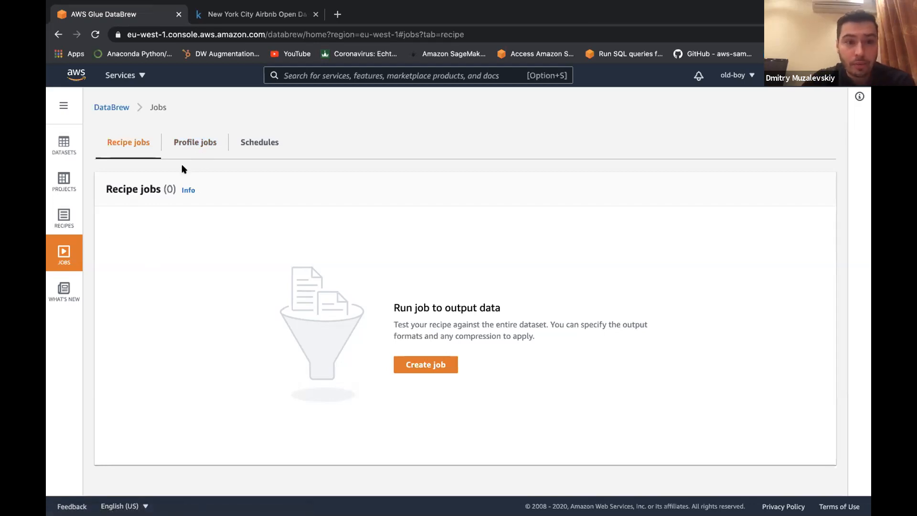
pyautogui.click(190, 147)
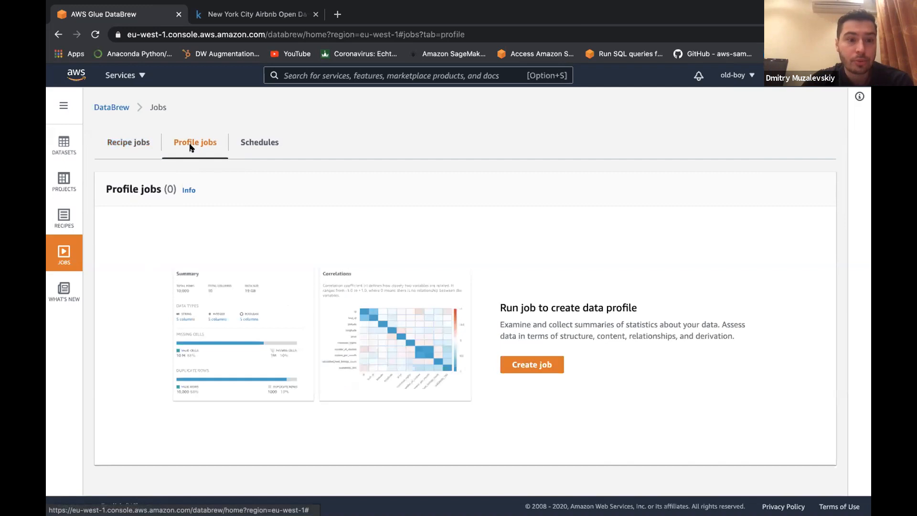
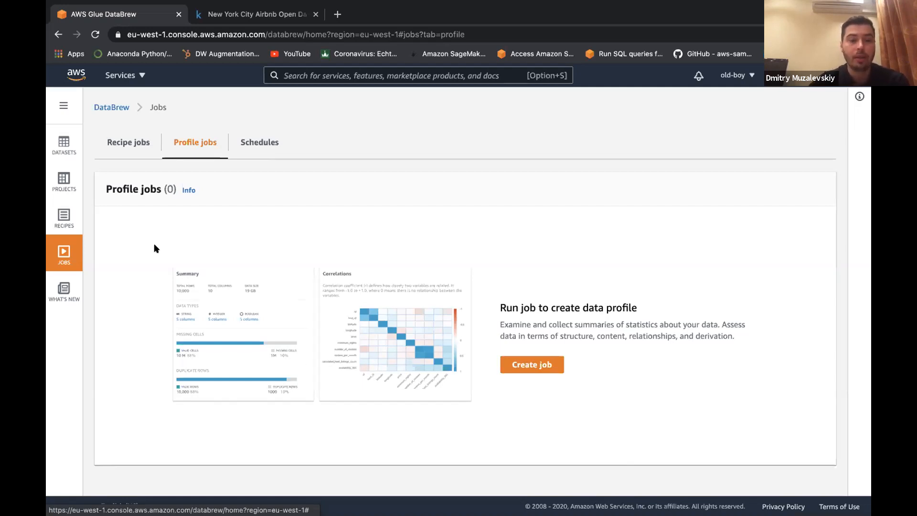
pyautogui.click(257, 144)
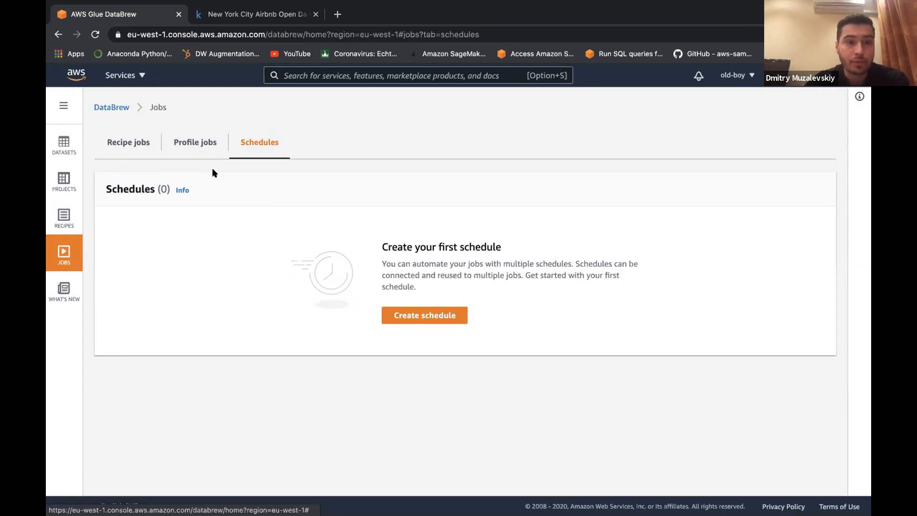
# Step: Start creating a recipe job and name it airbnb-recipe-job
pyautogui.click(143, 146)
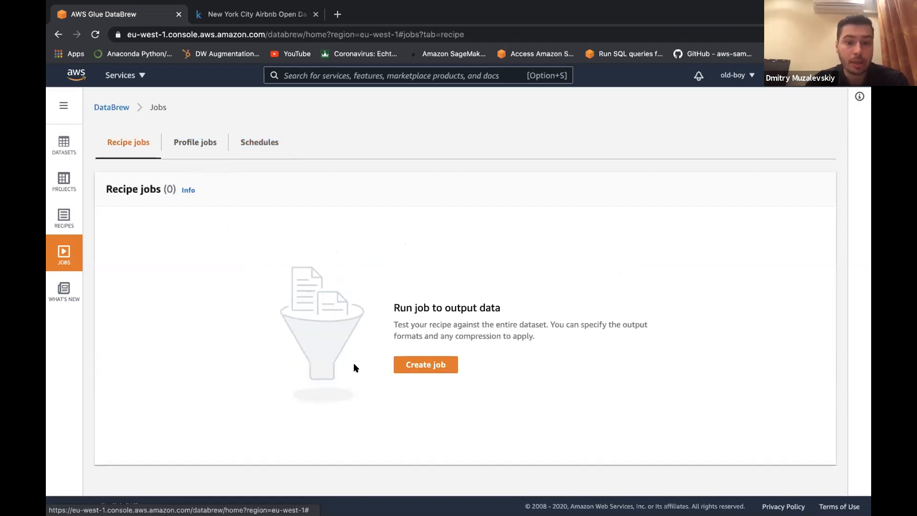
pyautogui.click(409, 367)
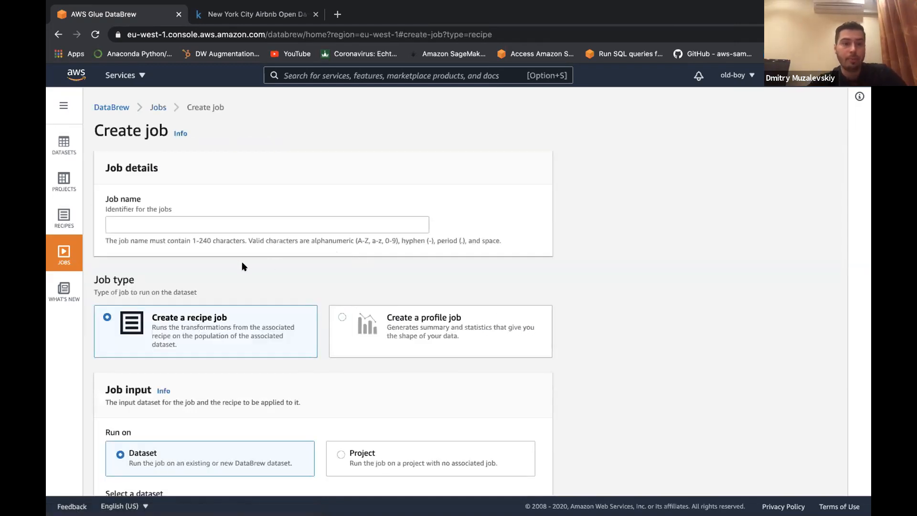
pyautogui.click(222, 225)
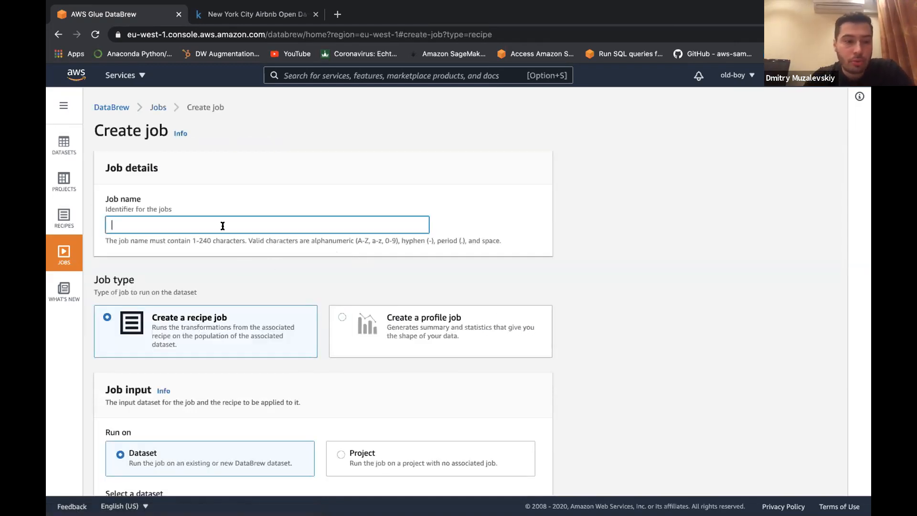
pyautogui.write('air')
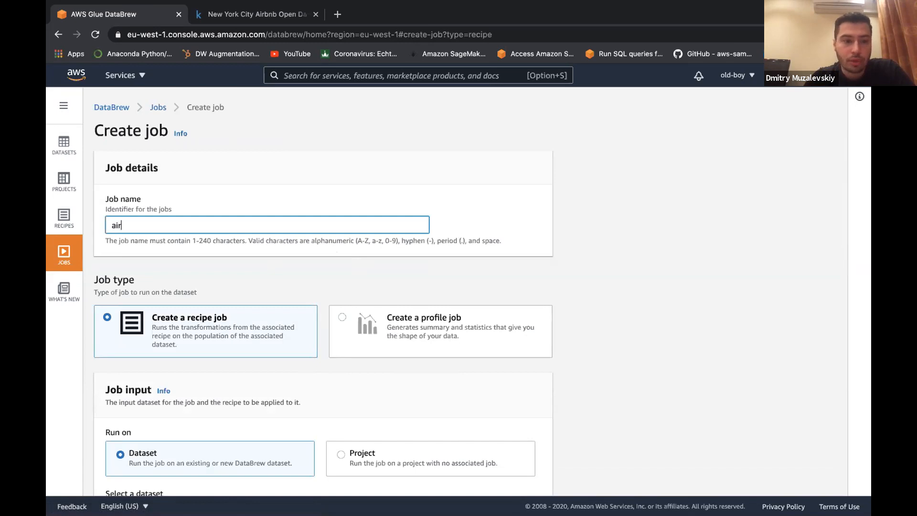
pyautogui.write('bnb-jo')
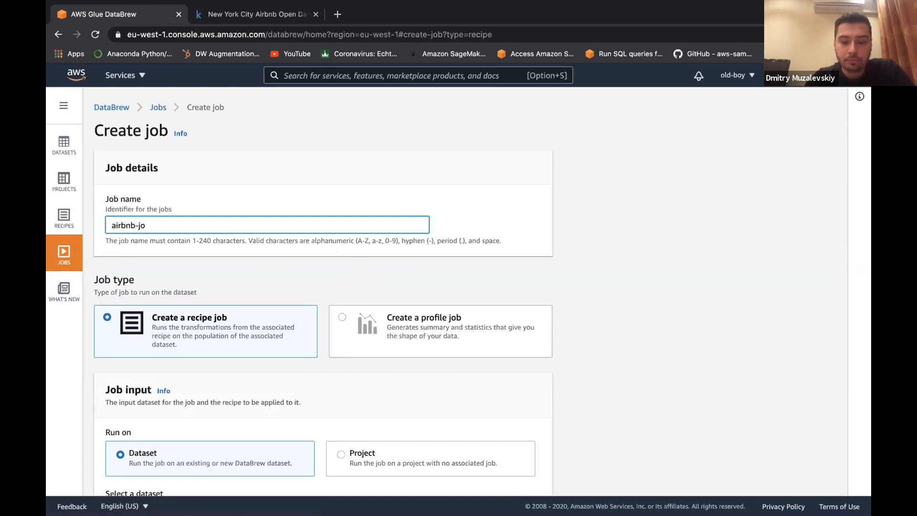
pyautogui.press('BackSpace')
pyautogui.press('BackSpace')
pyautogui.write('recipe-job')
# Step: Set the job input to the airbnb-set dataset with version 1.0 of the airbnb-proj-recipe recipe
pyautogui.scroll(-3, 196, 277)
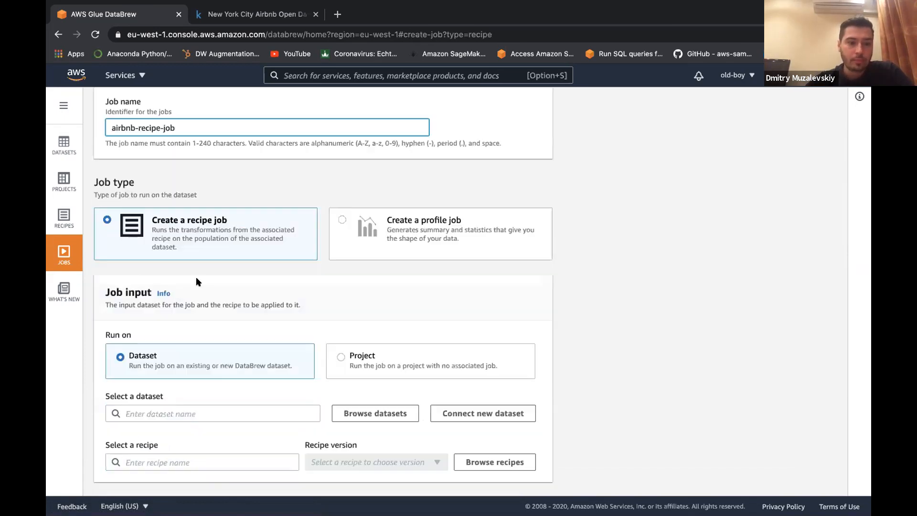
pyautogui.scroll(-2, 202, 239)
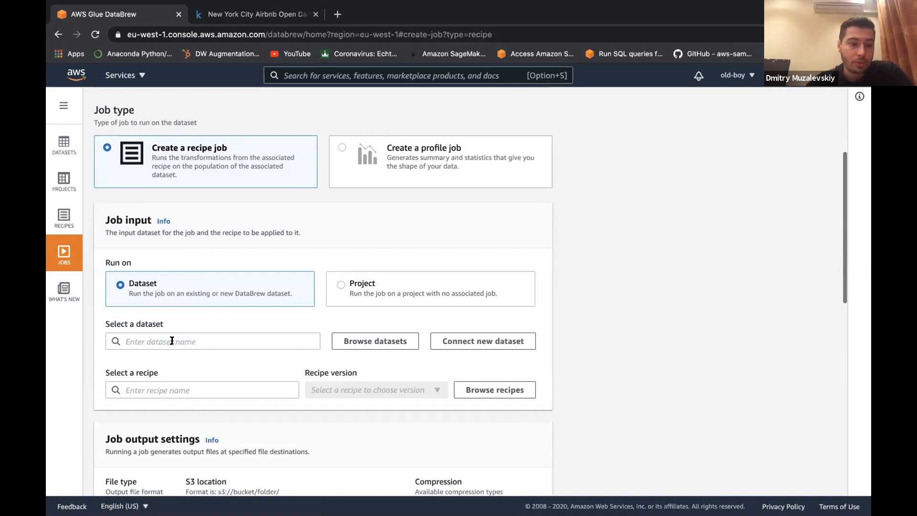
pyautogui.click(172, 341)
pyautogui.click(164, 359)
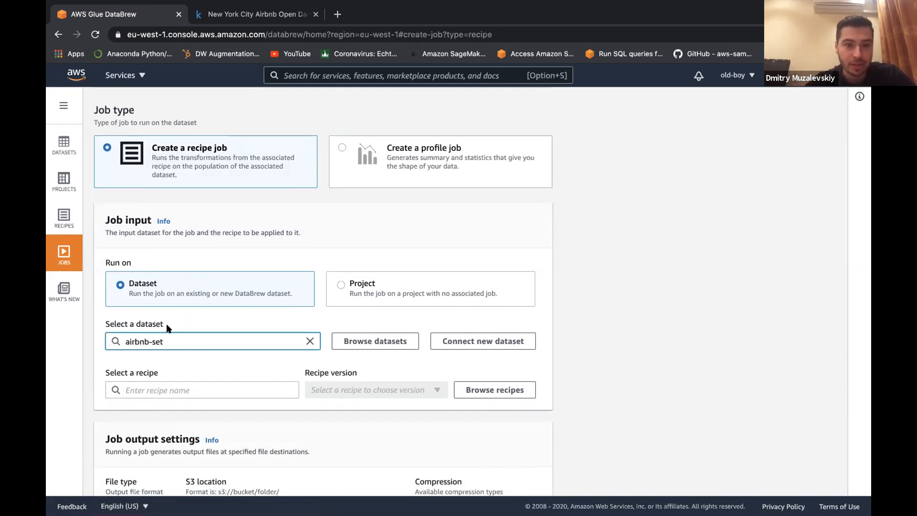
pyautogui.scroll(-2, 170, 325)
pyautogui.click(163, 339)
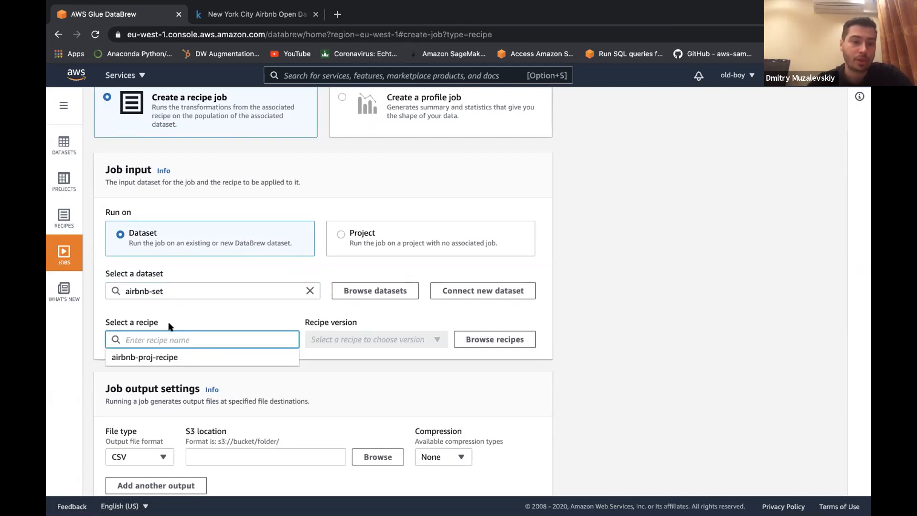
pyautogui.click(161, 358)
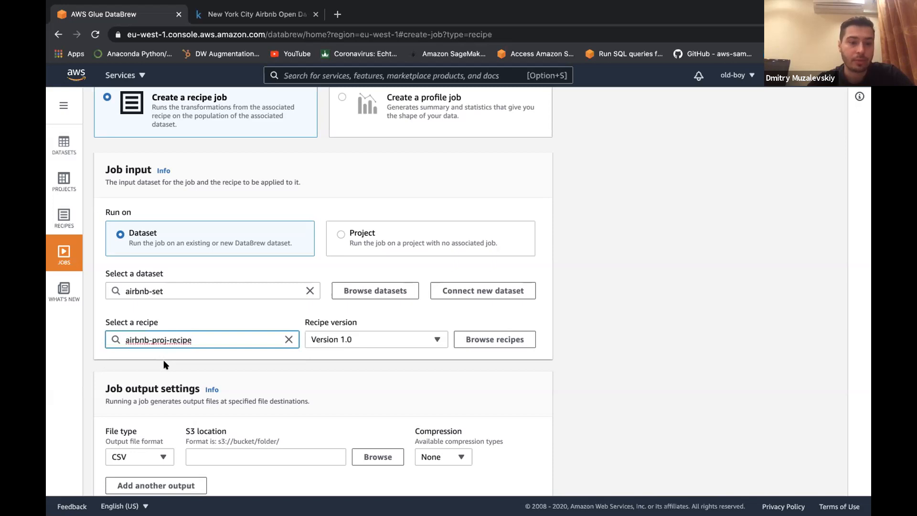
pyautogui.click(337, 337)
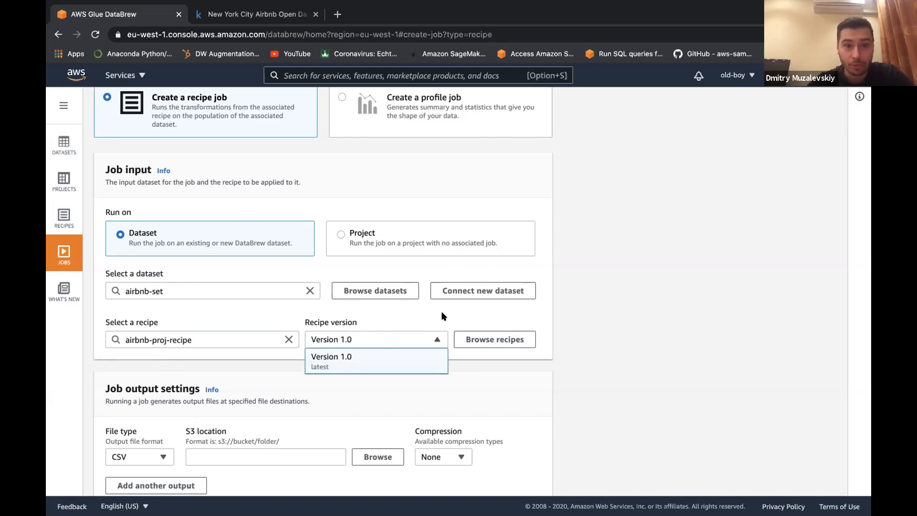
pyautogui.click(579, 328)
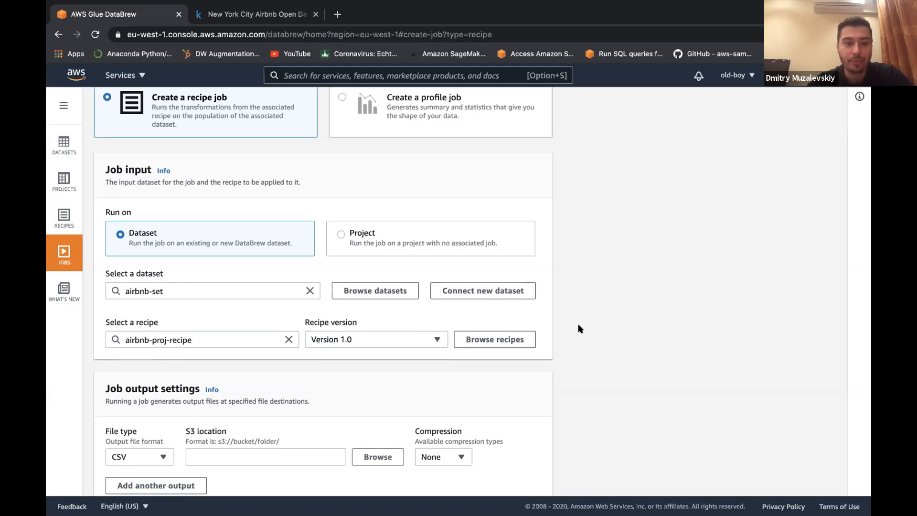
# Step: Check the available output file types, keep CSV, and set the output's S3 location to s3://airbnb-buck-s3/
pyautogui.scroll(-2, 307, 385)
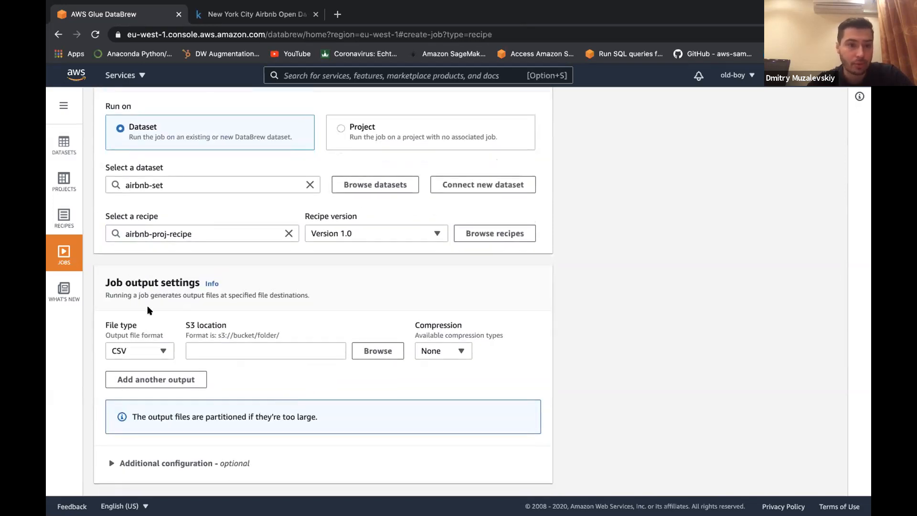
pyautogui.click(141, 348)
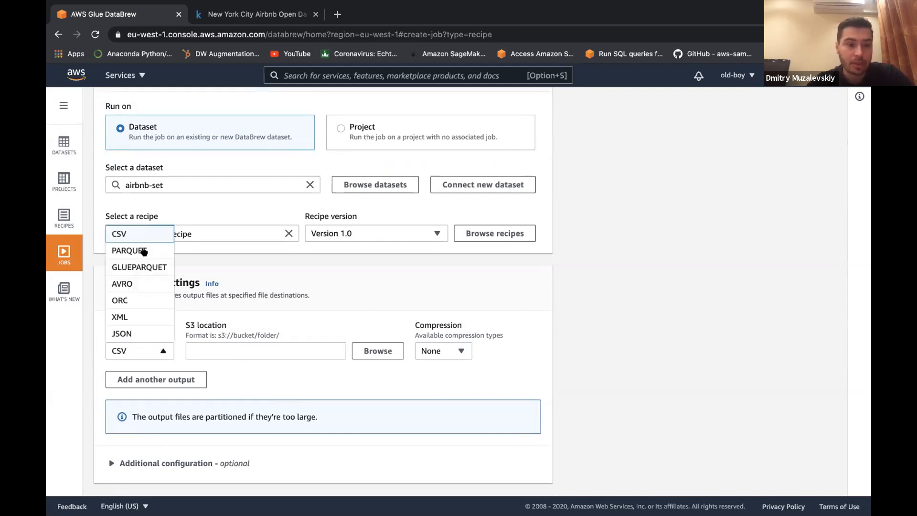
pyautogui.click(244, 276)
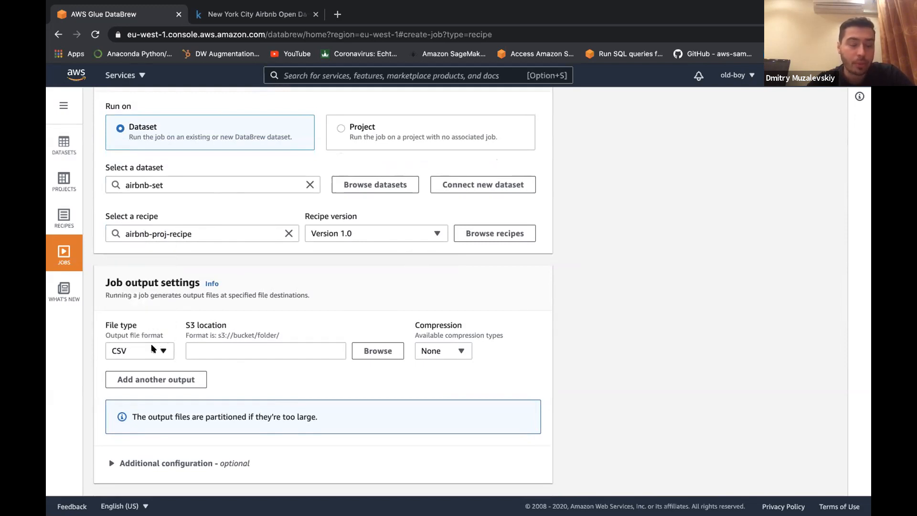
pyautogui.click(200, 347)
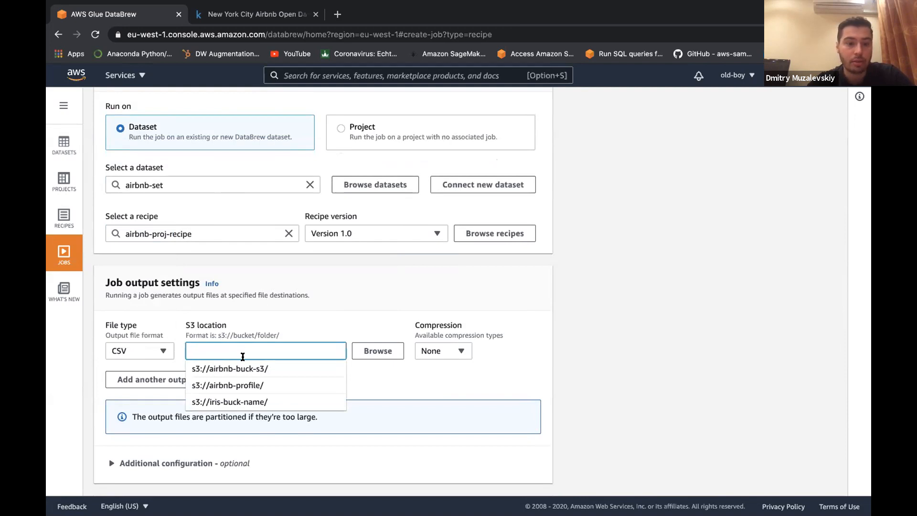
pyautogui.click(241, 368)
pyautogui.scroll(-2, 282, 334)
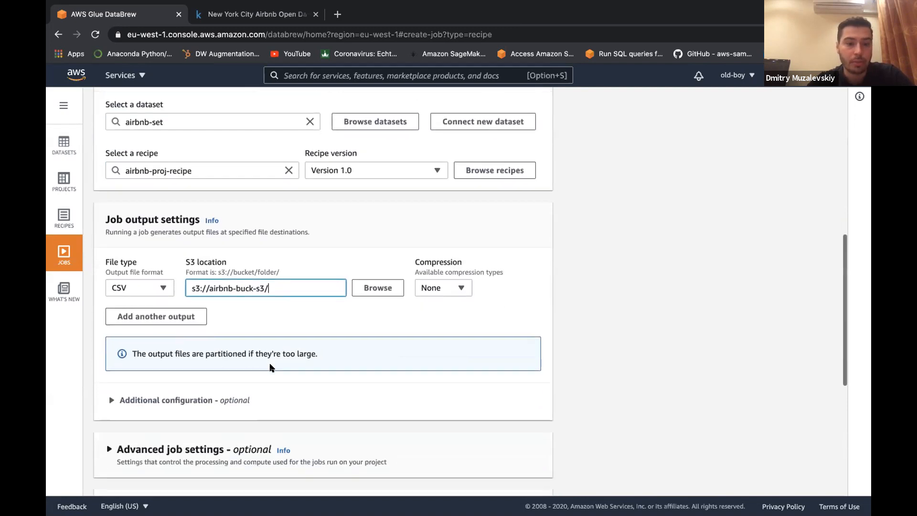
# Step: Assign the AWSGlueDataBrewServiceRole-ds-role role to the job, and create and run it
pyautogui.scroll(-5, 290, 315)
pyautogui.scroll(-6, 290, 315)
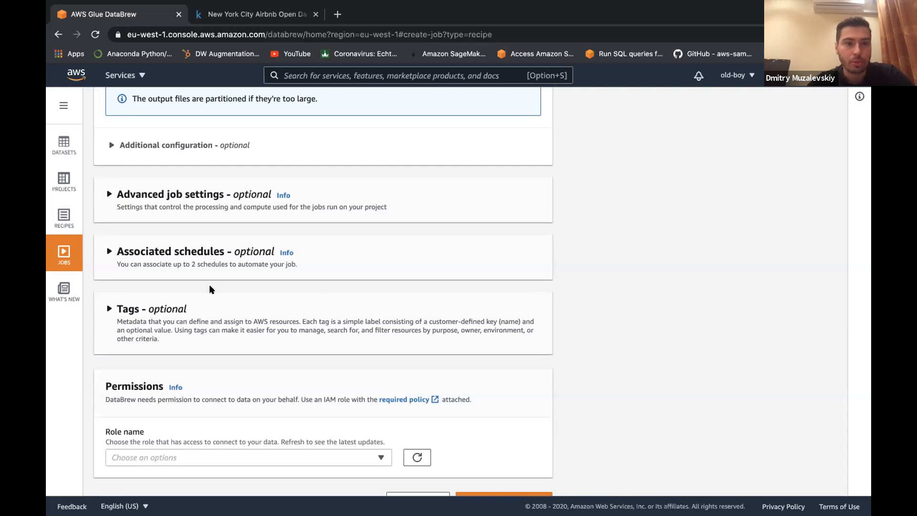
pyautogui.scroll(-1, 203, 302)
pyautogui.click(213, 431)
pyautogui.click(223, 389)
pyautogui.scroll(-1, 256, 374)
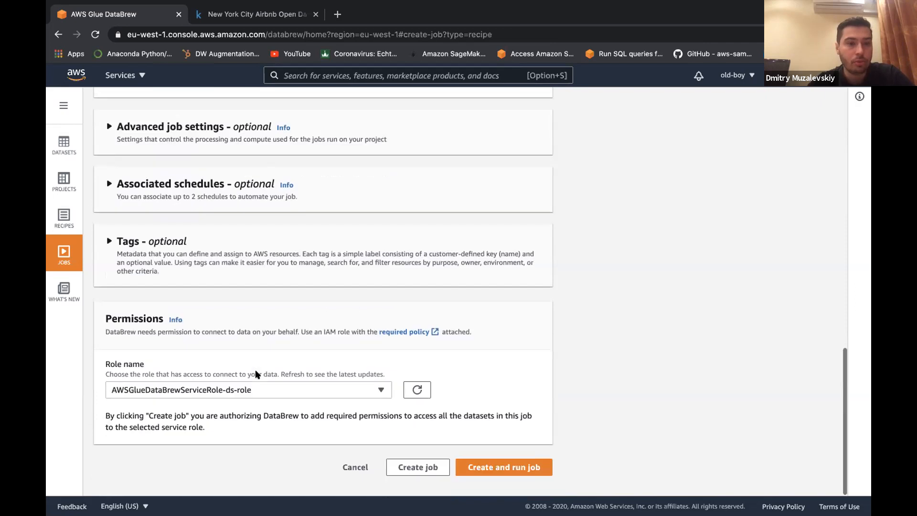
pyautogui.click(461, 466)
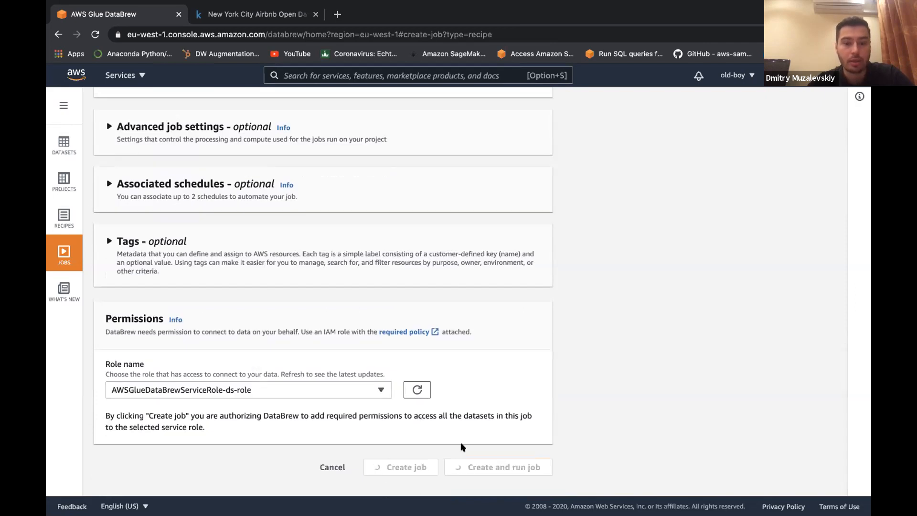
# Step: Examine the output locations and associated schedules in the job details of airbnb-recipe-job
pyautogui.scroll(7, 460, 446)
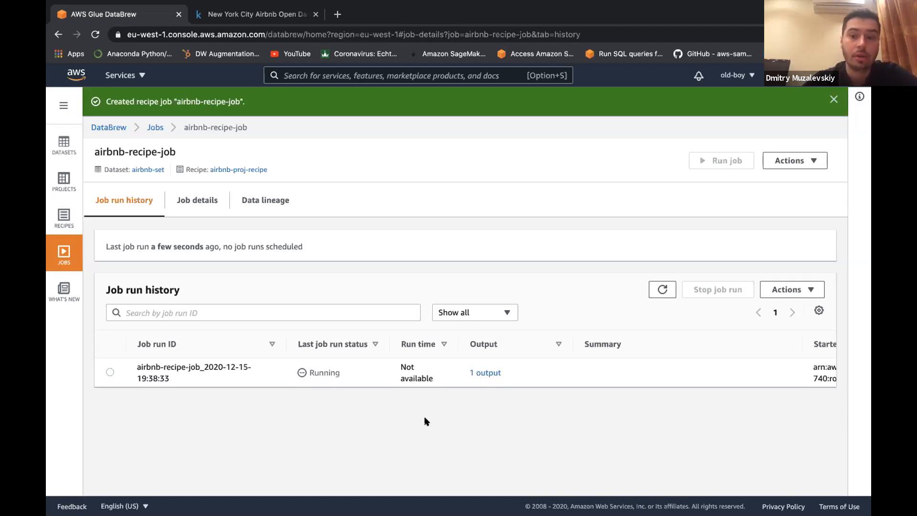
pyautogui.click(194, 197)
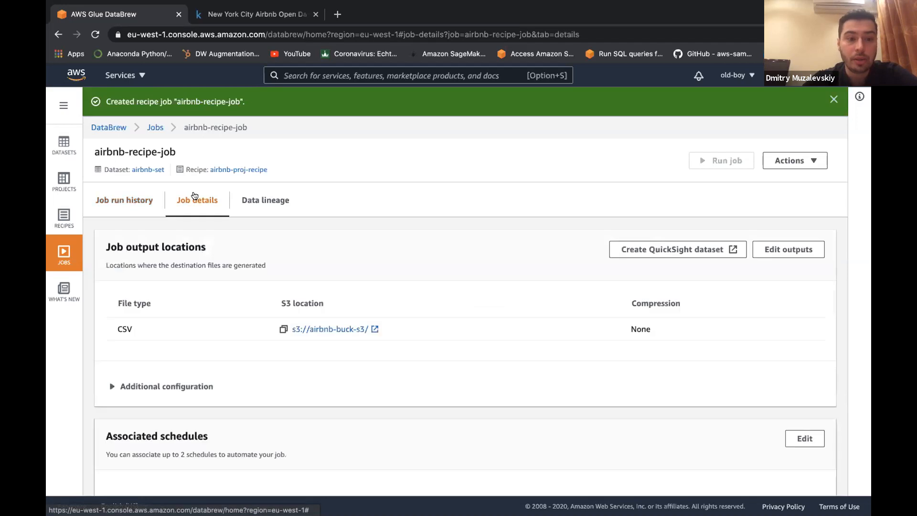
pyautogui.scroll(-2, 181, 289)
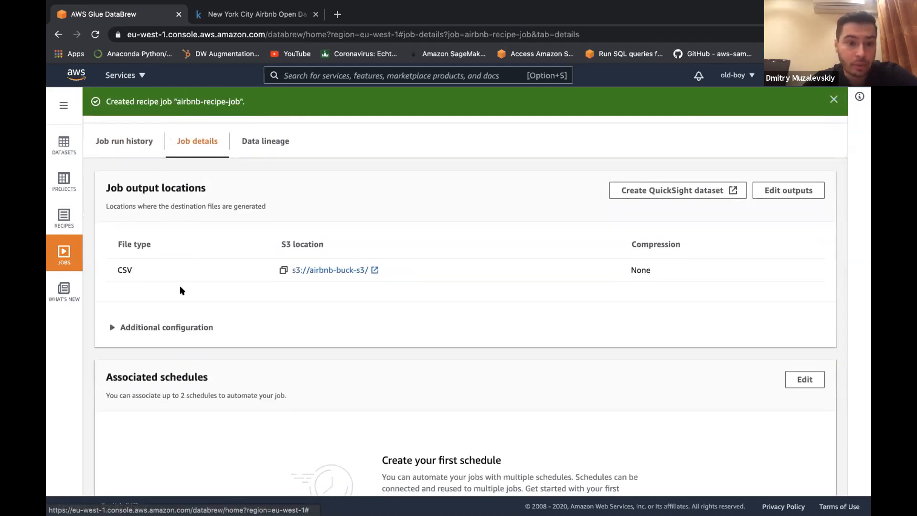
pyautogui.scroll(1, 180, 289)
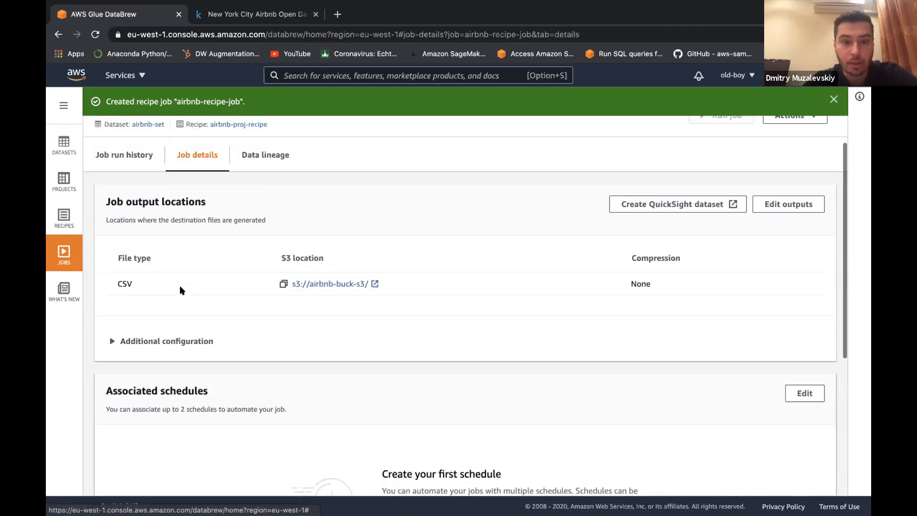
pyautogui.scroll(1, 181, 290)
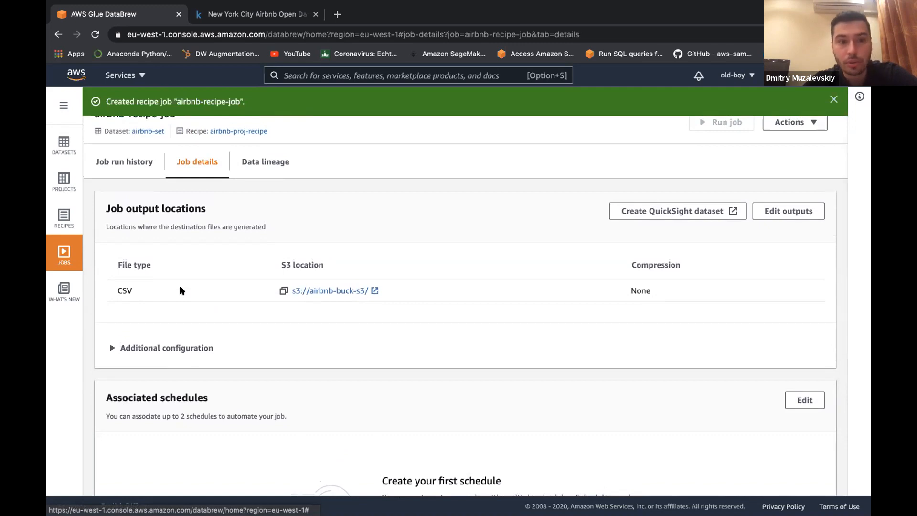
pyautogui.scroll(-5, 181, 289)
pyautogui.scroll(4, 180, 289)
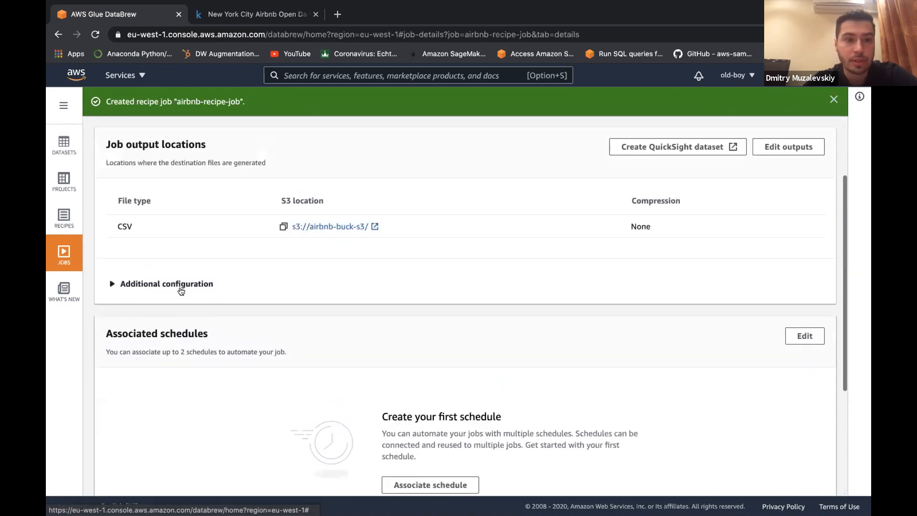
pyautogui.scroll(3, 181, 290)
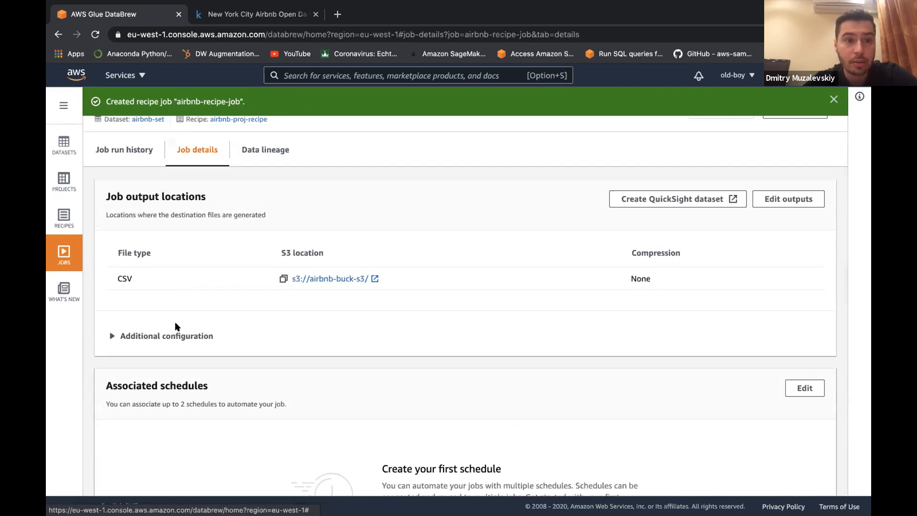
pyautogui.scroll(-1, 186, 293)
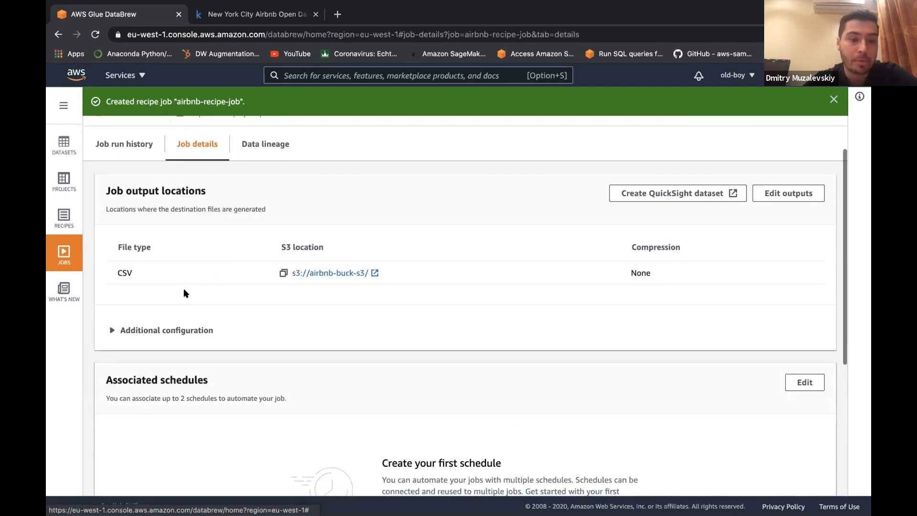
pyautogui.scroll(2, 184, 288)
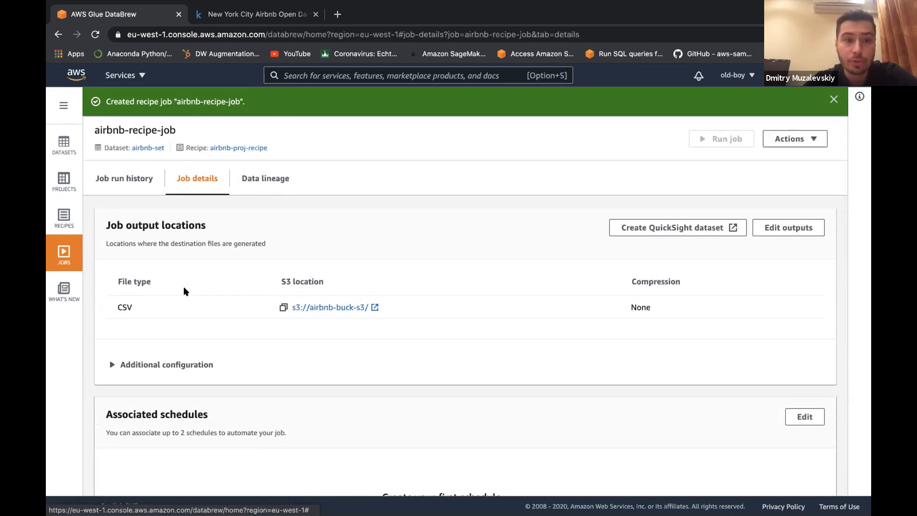
# Step: View the data lineage diagram of airbnb-recipe-job and check the job run history
pyautogui.click(247, 188)
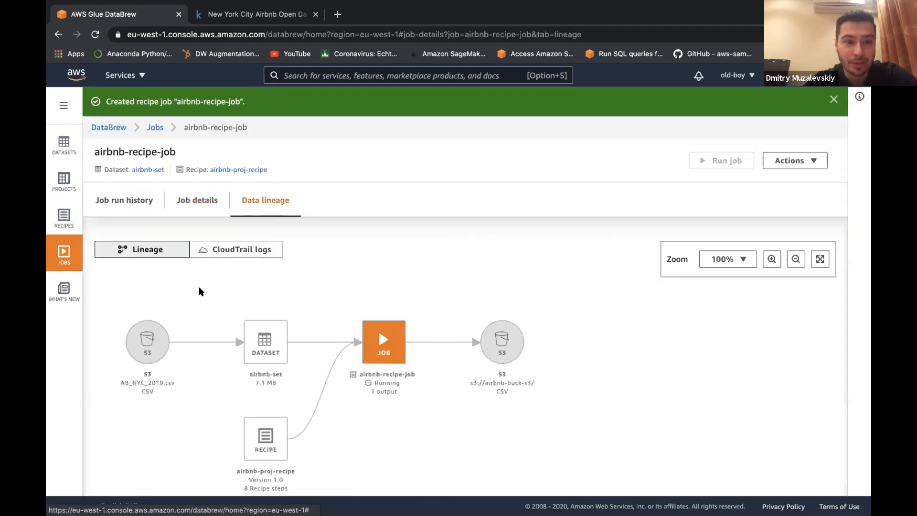
pyautogui.scroll(-1, 199, 289)
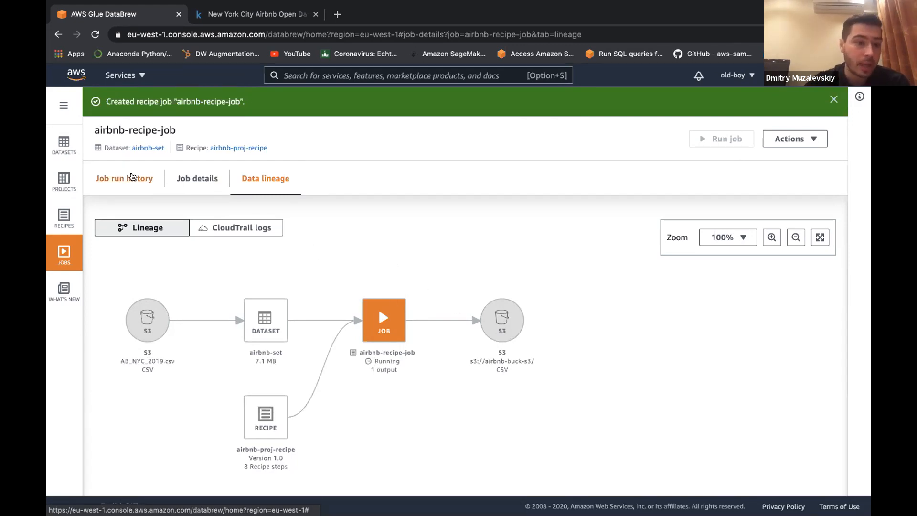
pyautogui.click(132, 177)
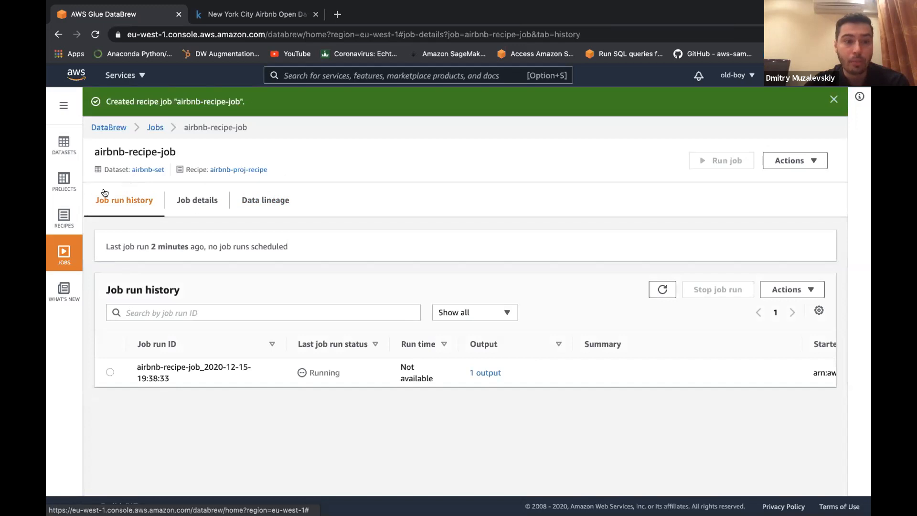
# Step: Start a new profile job in the jobs section and name it airbnb-profile-job
pyautogui.click(64, 241)
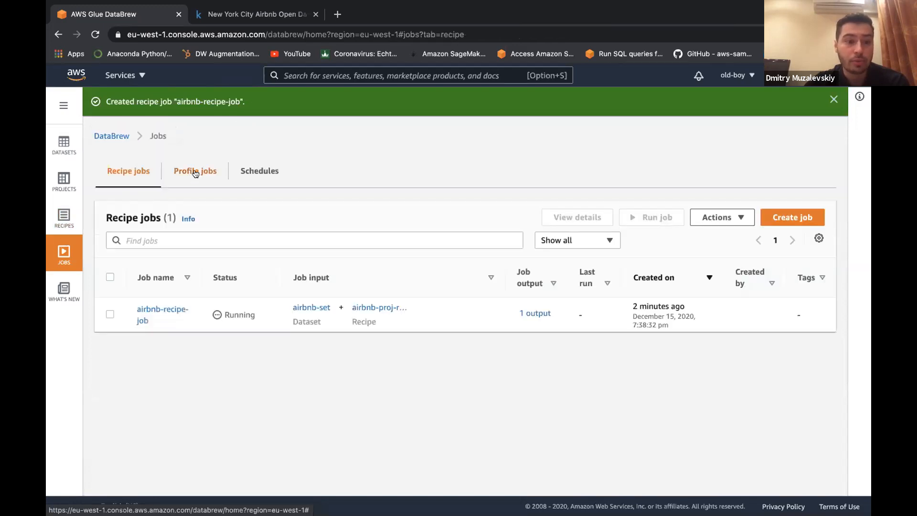
pyautogui.click(196, 173)
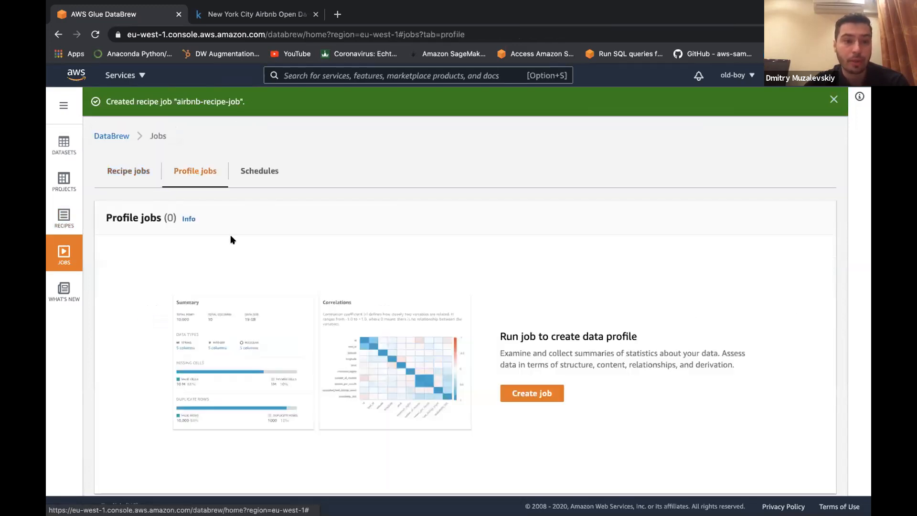
pyautogui.click(527, 391)
pyautogui.click(253, 253)
pyautogui.write('air')
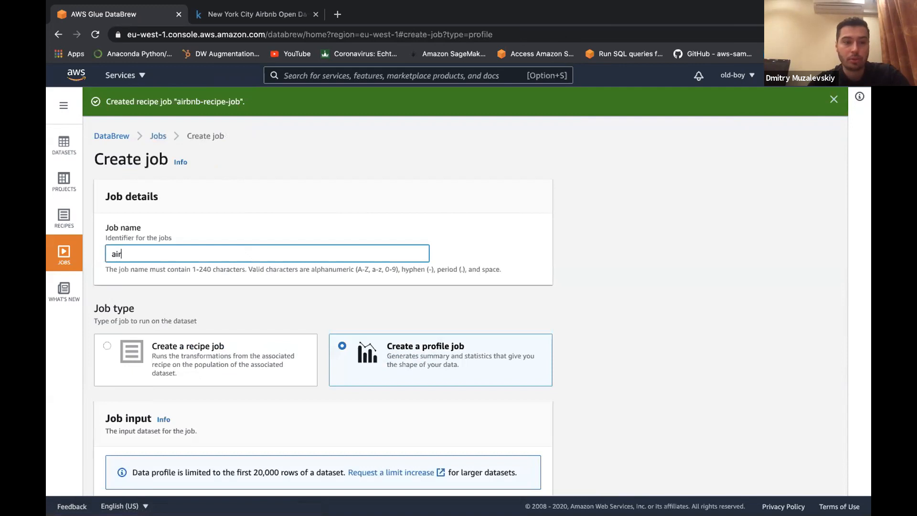
pyautogui.write('bnb-pr')
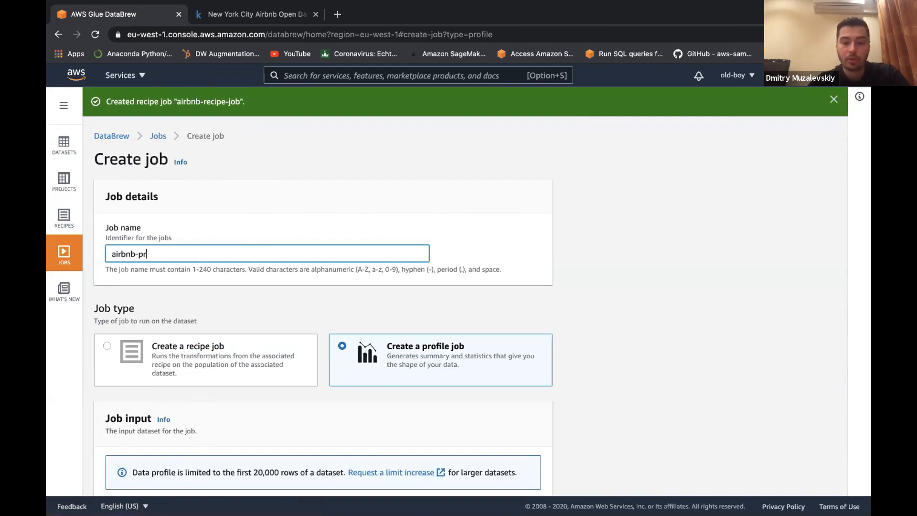
pyautogui.write('ofile-')
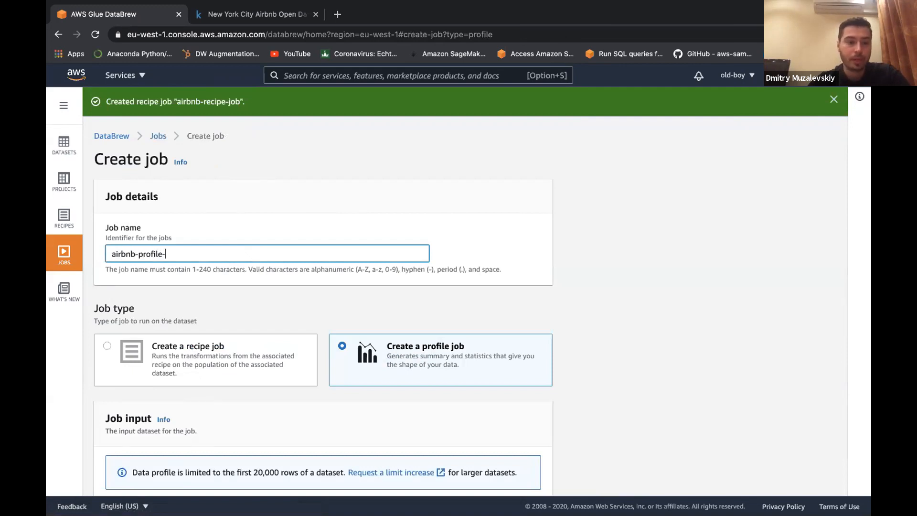
pyautogui.write('job')
# Step: Choose airbnb-set as the input dataset of the profile job
pyautogui.scroll(-2, 269, 294)
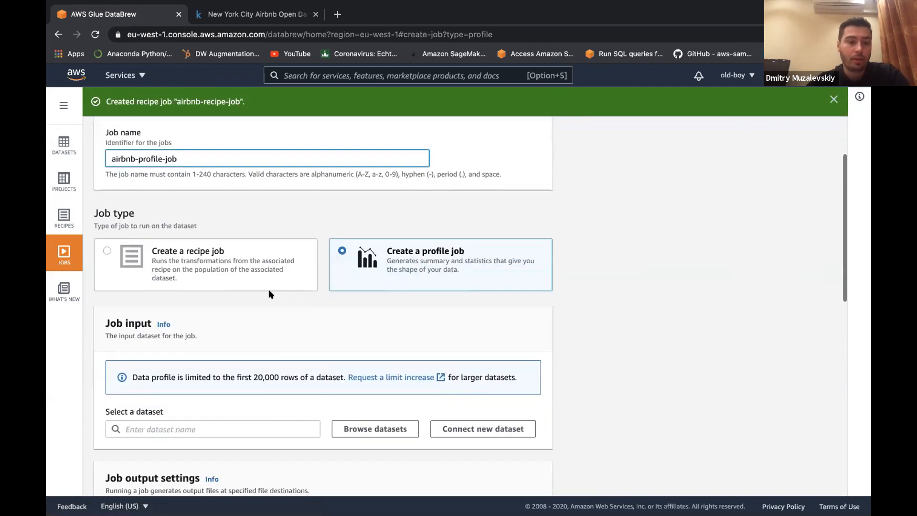
pyautogui.scroll(-2, 269, 294)
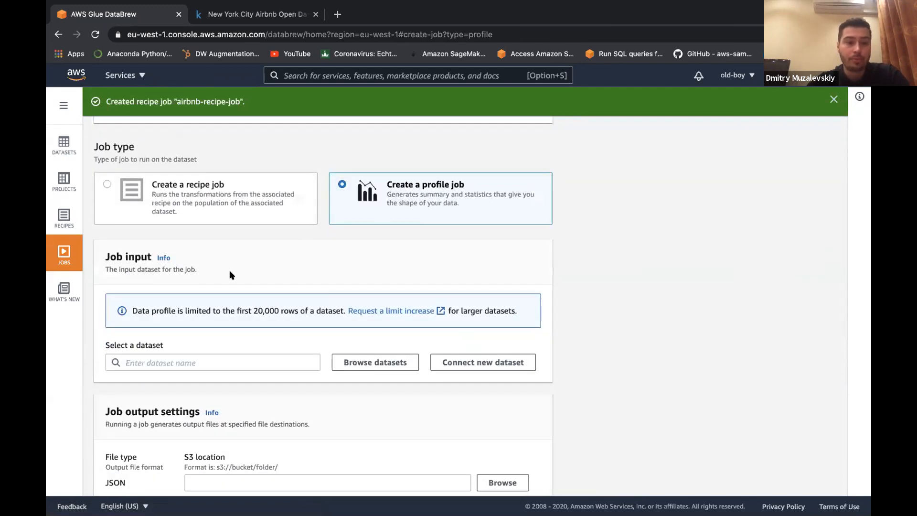
pyautogui.scroll(-2, 230, 274)
pyautogui.click(208, 302)
pyautogui.click(196, 324)
# Step: Set the S3 location of the profile job's JSON output to s3://airbnb-profile/
pyautogui.scroll(-3, 221, 285)
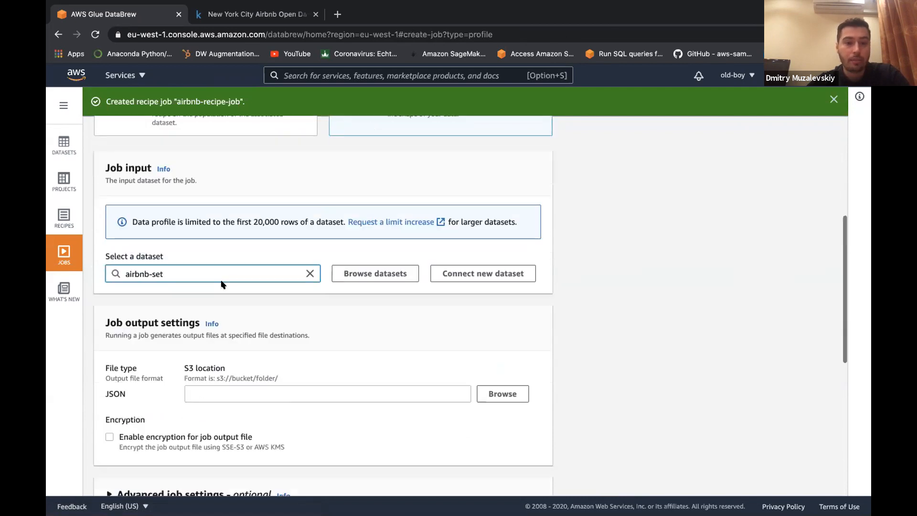
pyautogui.scroll(-3, 267, 284)
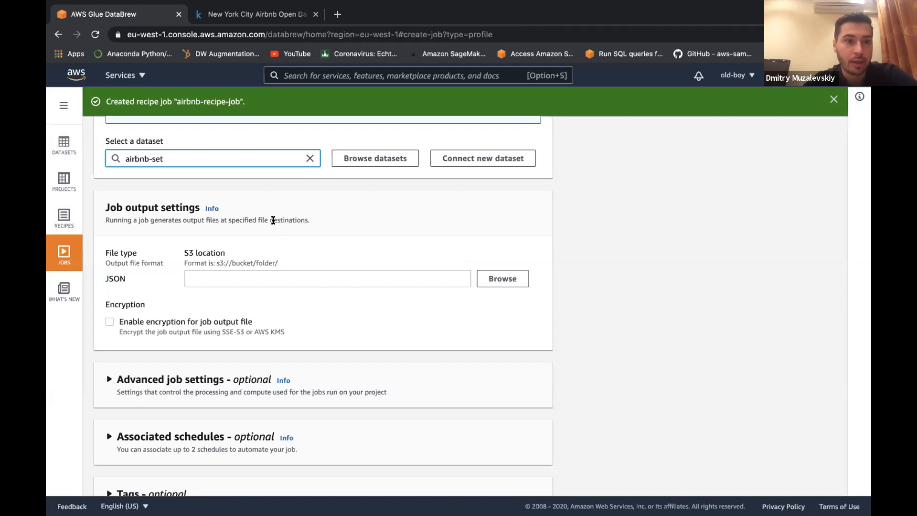
pyautogui.scroll(-1, 281, 210)
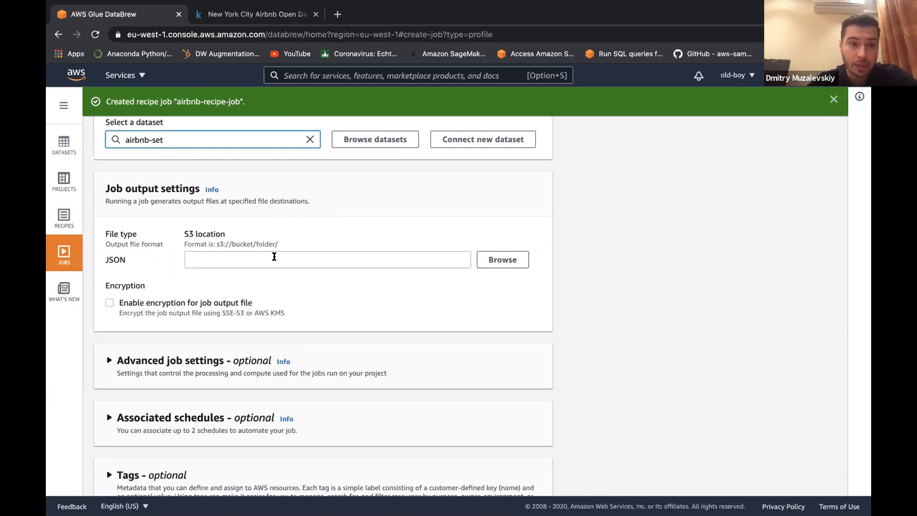
pyautogui.click(274, 257)
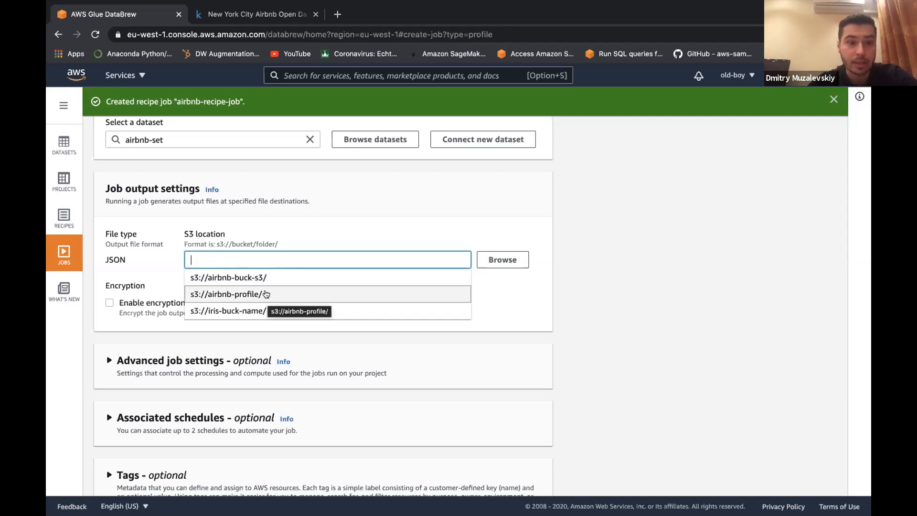
pyautogui.click(266, 293)
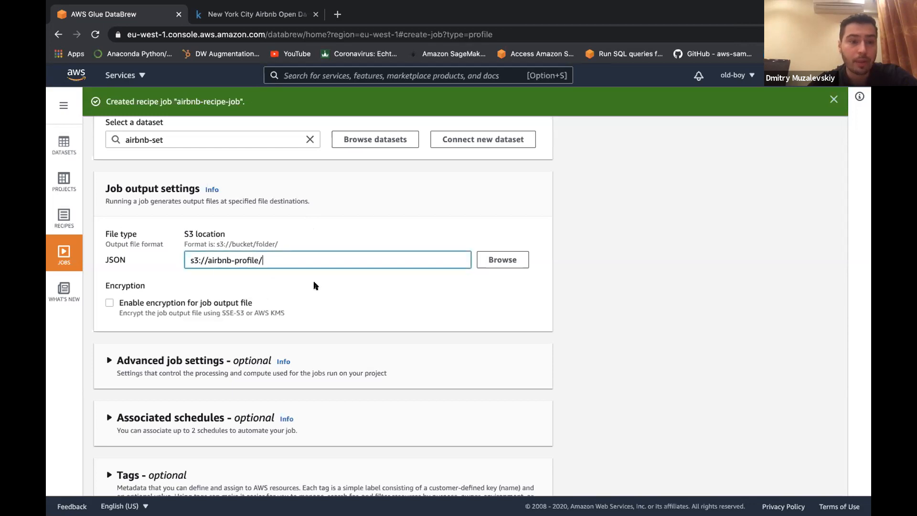
# Step: Assign the existing AWSGlueDataBrewServiceRole-ds-role role to the profile job, and create and run it
pyautogui.scroll(-4, 313, 285)
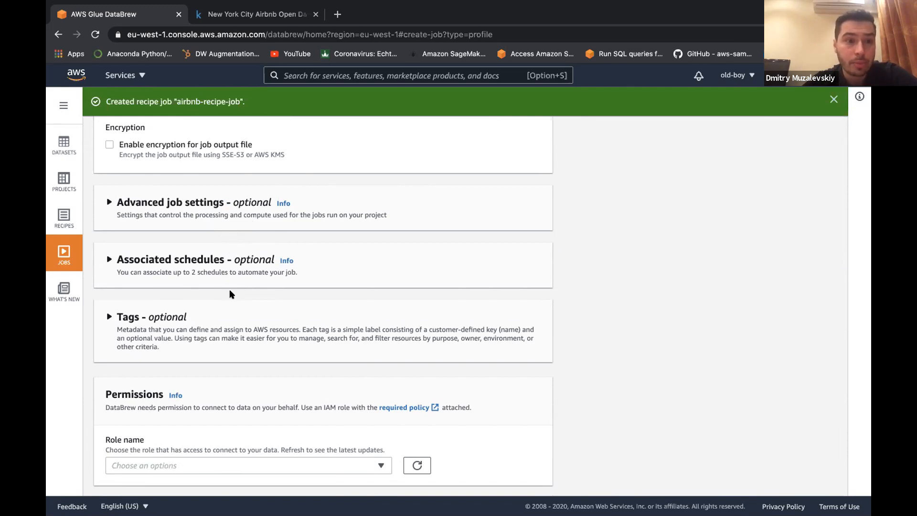
pyautogui.scroll(-2, 238, 268)
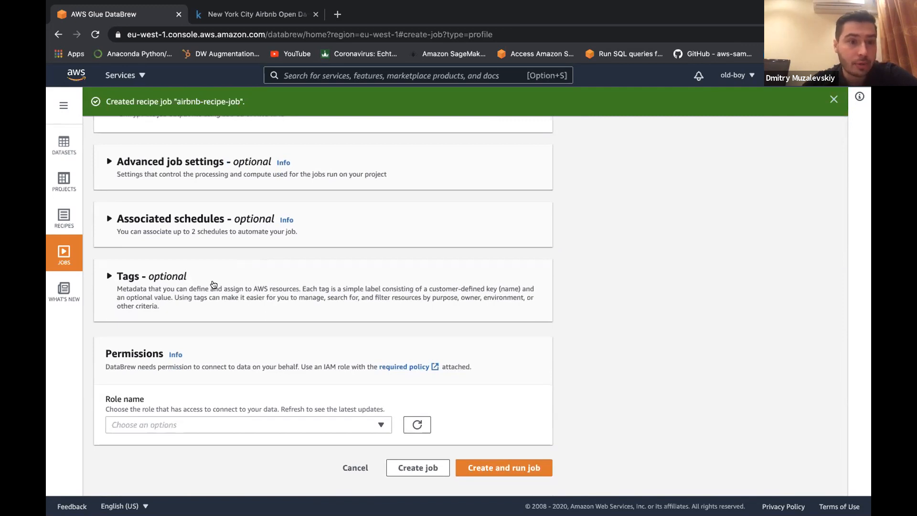
pyautogui.scroll(-1, 256, 268)
pyautogui.click(231, 422)
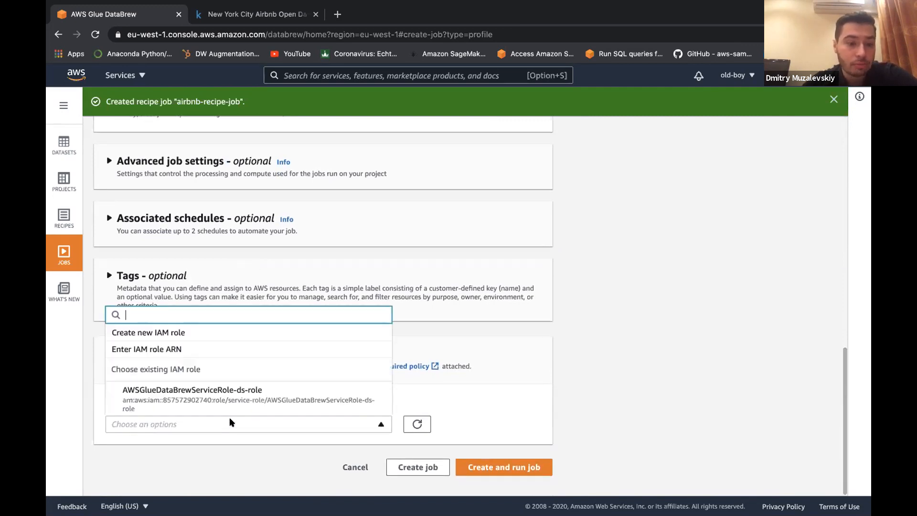
pyautogui.click(242, 390)
pyautogui.scroll(-1, 444, 439)
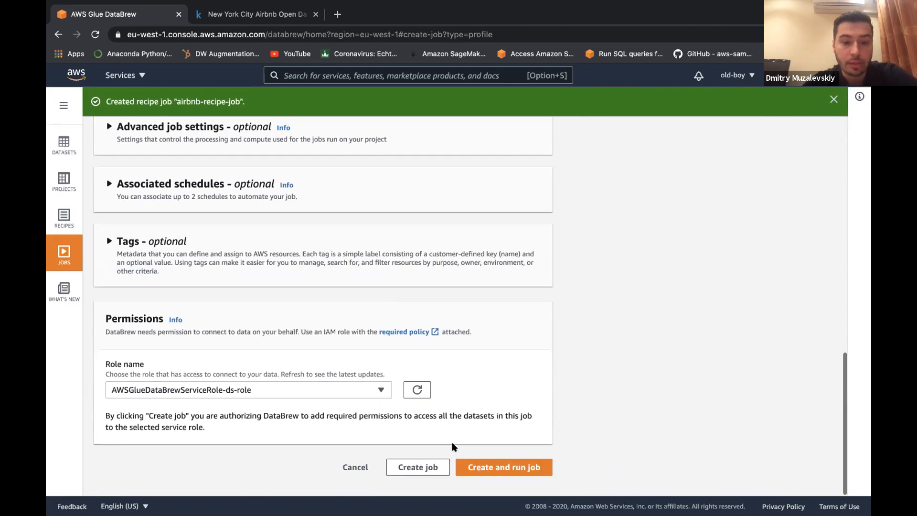
pyautogui.click(484, 467)
# Step: View the job details and data lineage of airbnb-profile-job, and return to its run history
pyautogui.scroll(2, 498, 381)
pyautogui.scroll(3, 497, 382)
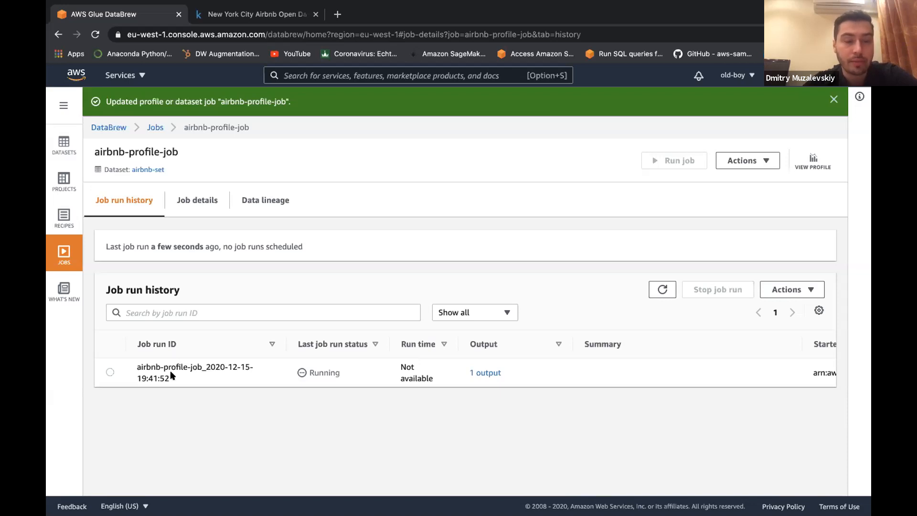
pyautogui.click(181, 207)
pyautogui.click(129, 197)
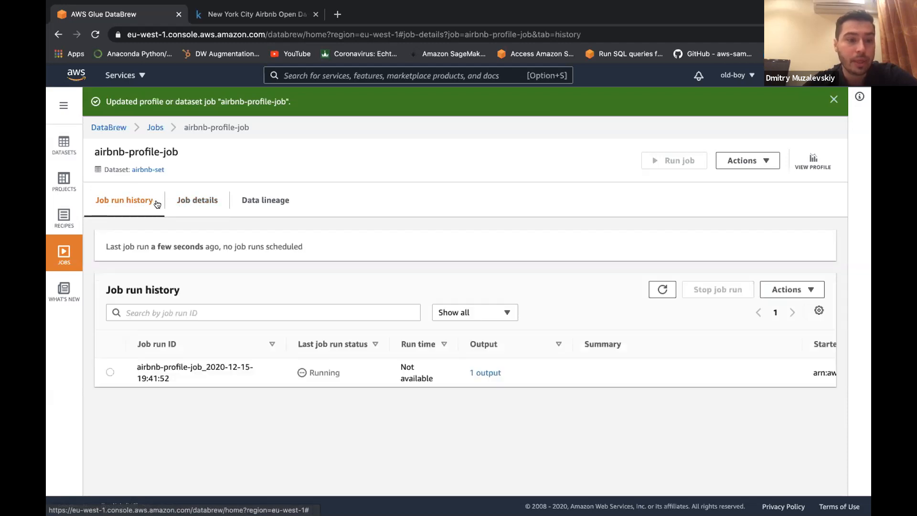
pyautogui.click(245, 203)
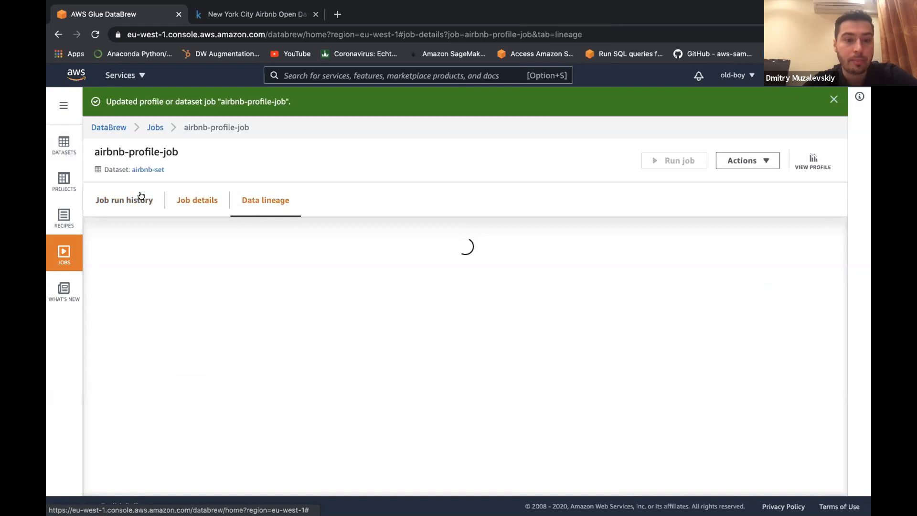
pyautogui.click(138, 201)
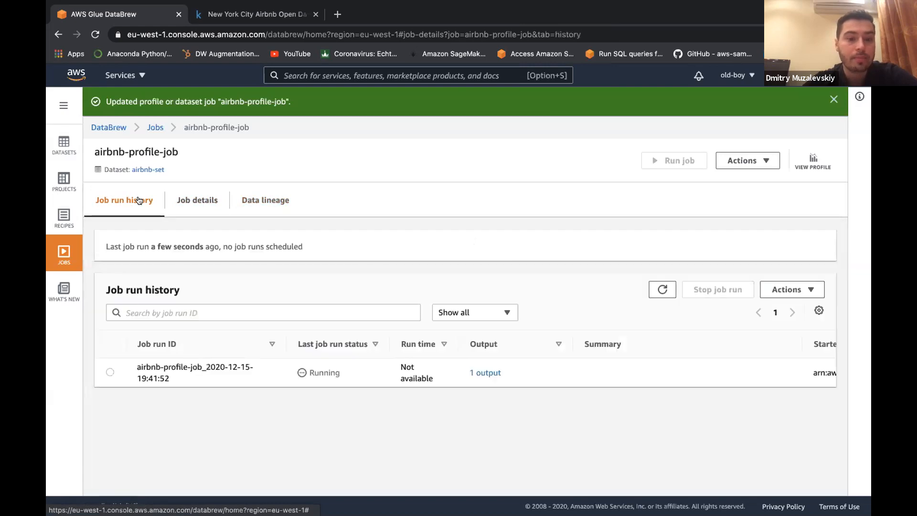
# Step: Check the output location of airbnb-recipe-job in the recipe jobs list, and view the profile jobs list
pyautogui.click(64, 255)
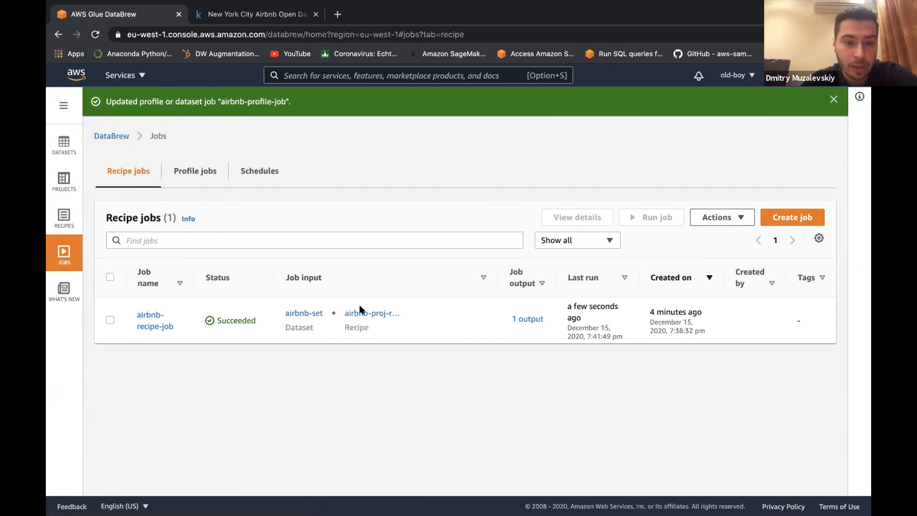
pyautogui.click(529, 320)
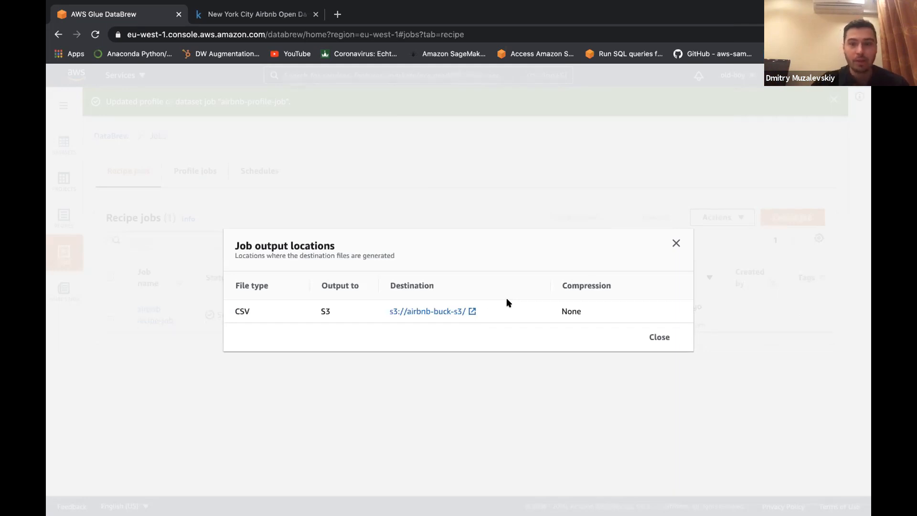
pyautogui.click(675, 244)
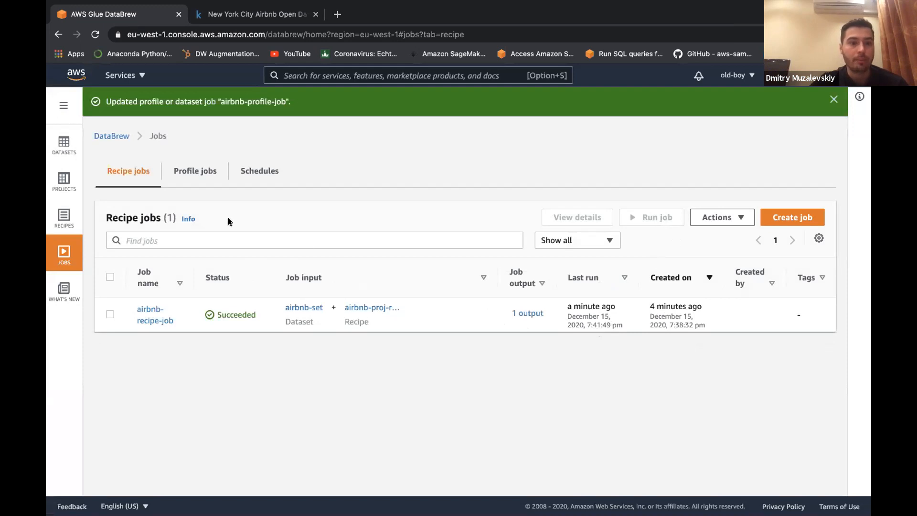
pyautogui.click(190, 171)
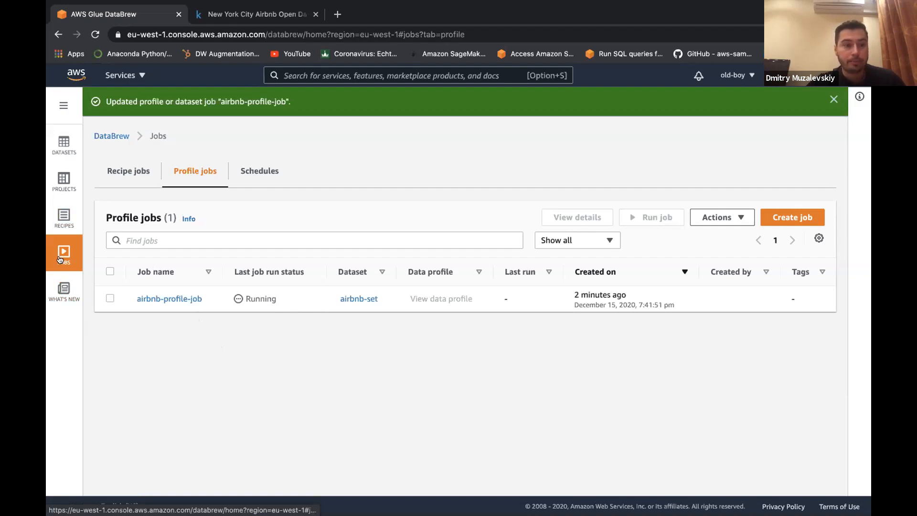
# Step: Read the DataBrew What's new announcement, including the regions where the service is available
pyautogui.click(55, 296)
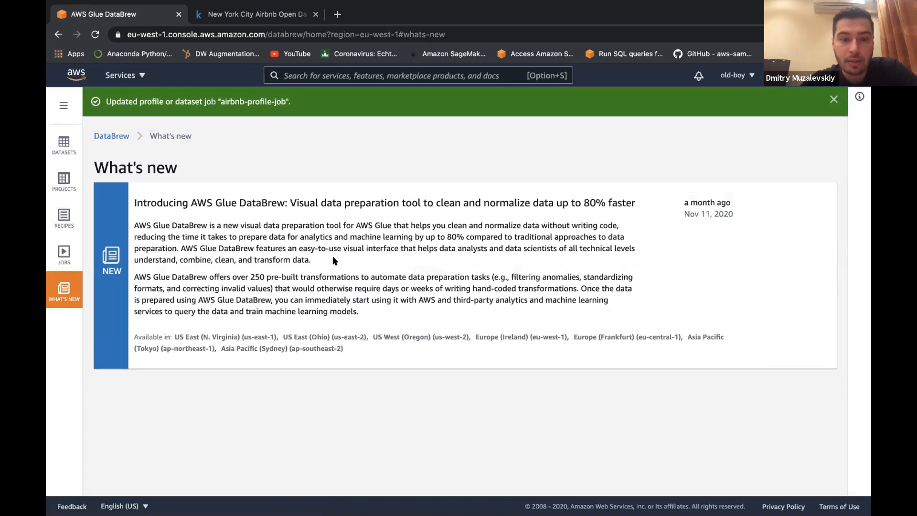
pyautogui.scroll(3, 333, 261)
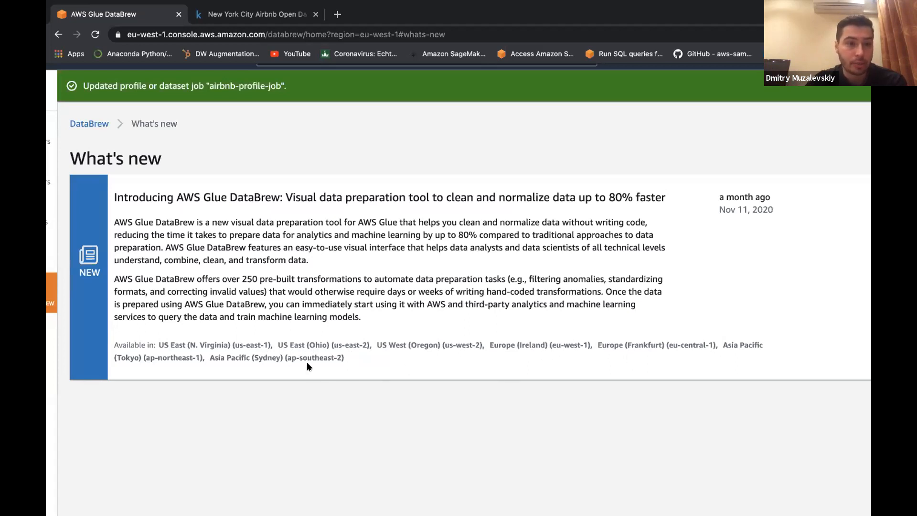
pyautogui.scroll(-3, 309, 367)
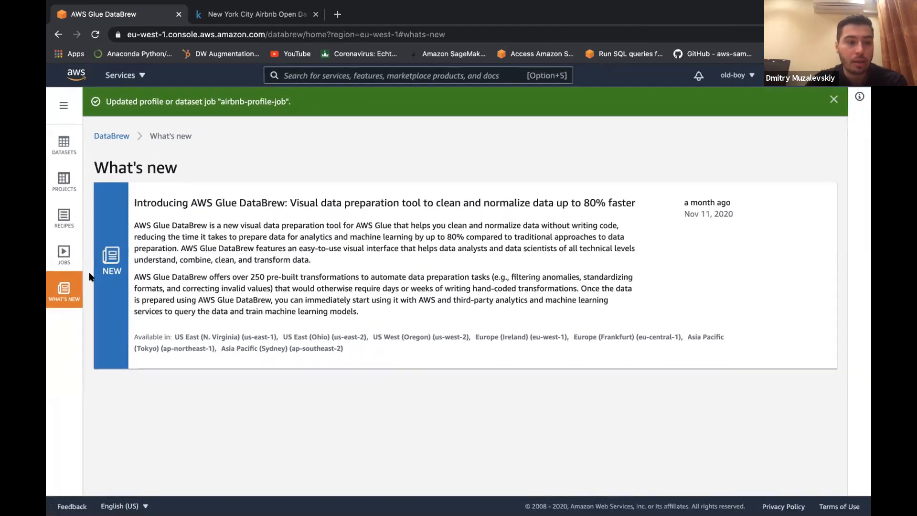
# Step: Open the data profile produced by airbnb-profile-job and examine its summary and column correlations
pyautogui.click(71, 266)
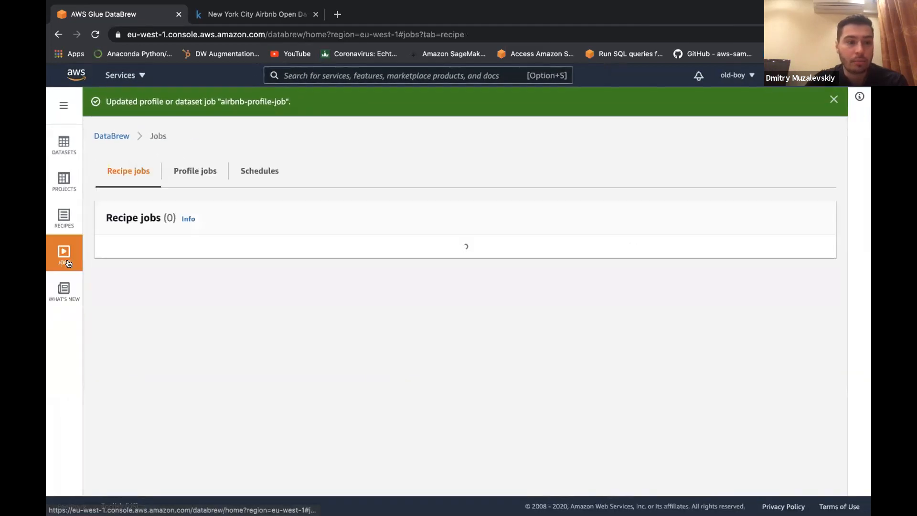
pyautogui.click(192, 179)
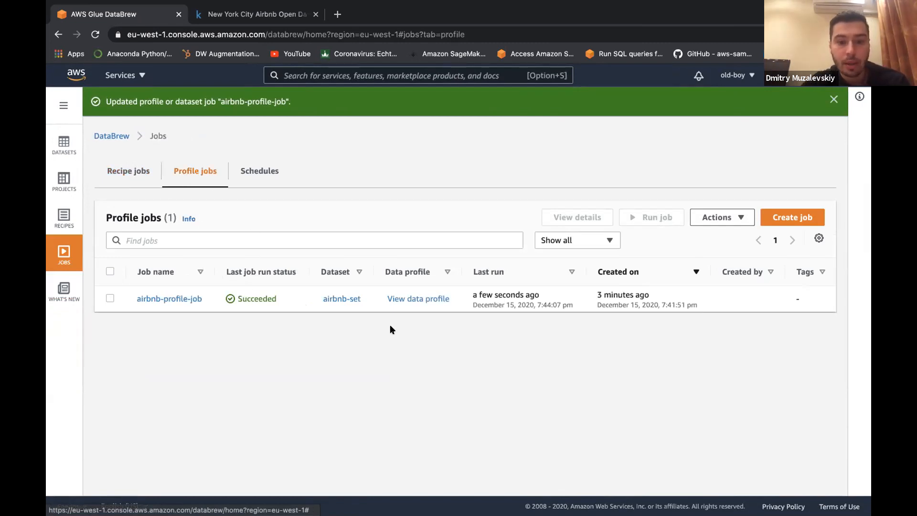
pyautogui.click(410, 299)
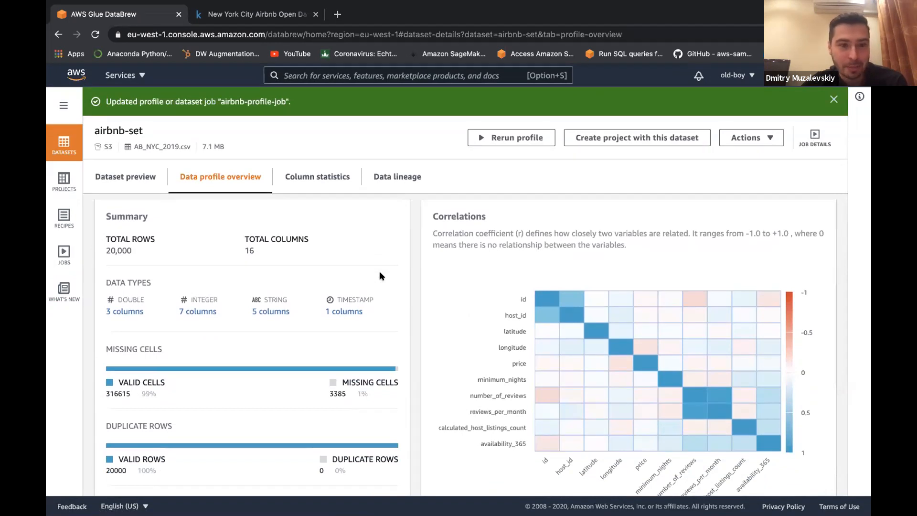
pyautogui.scroll(-2, 379, 275)
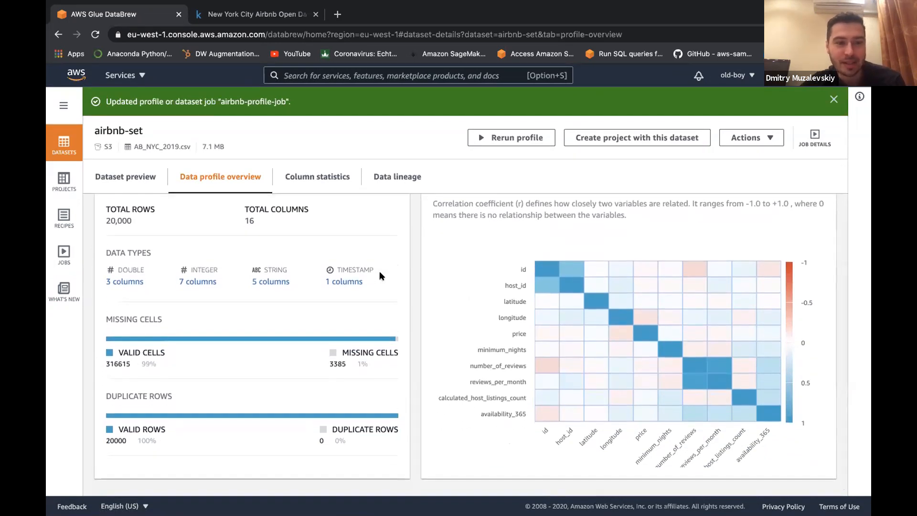
pyautogui.scroll(3, 379, 273)
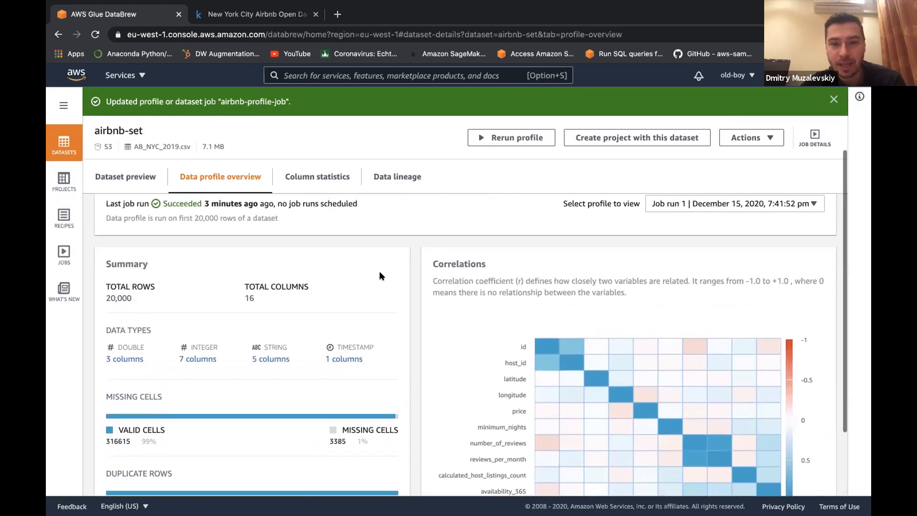
pyautogui.scroll(-3, 380, 276)
pyautogui.scroll(4, 489, 268)
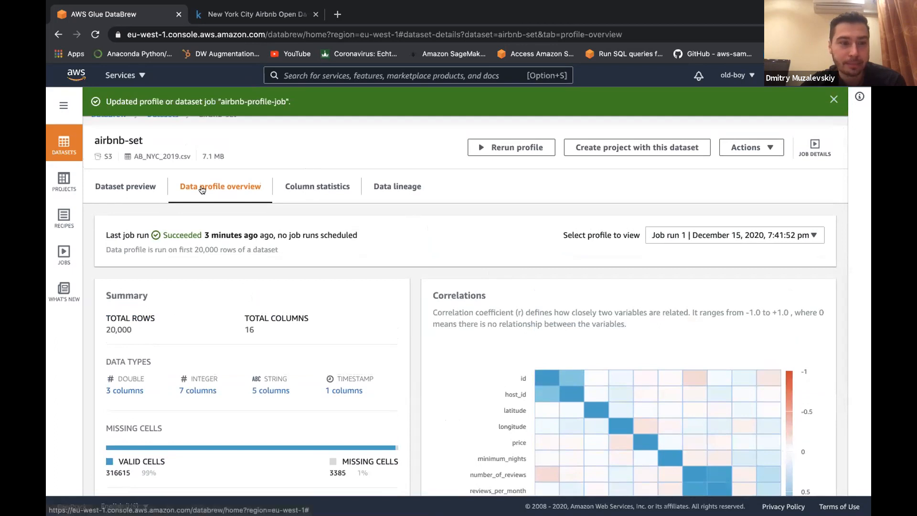
# Step: Examine the column statistics of the id column in airbnb-set, including data quality, data insights, value distribution and correlations
pyautogui.click(294, 191)
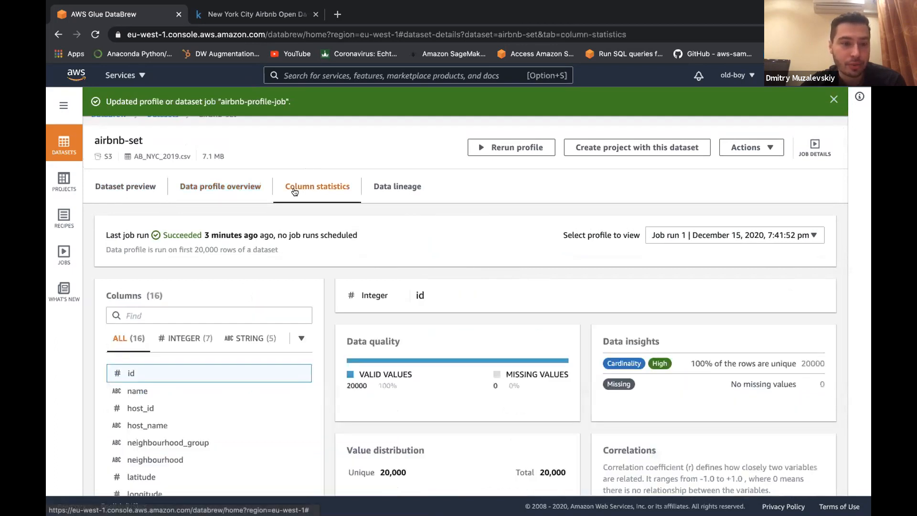
pyautogui.scroll(-1, 292, 270)
pyautogui.scroll(-3, 310, 331)
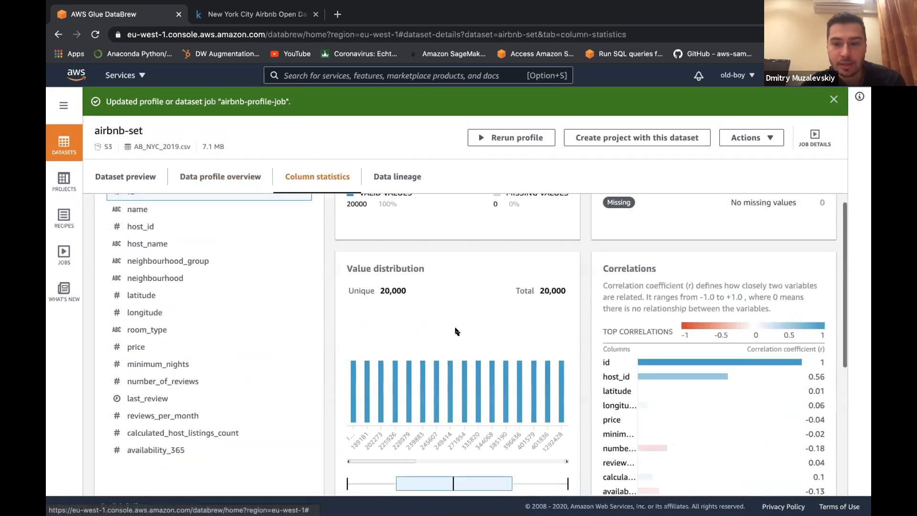
pyautogui.scroll(2, 457, 327)
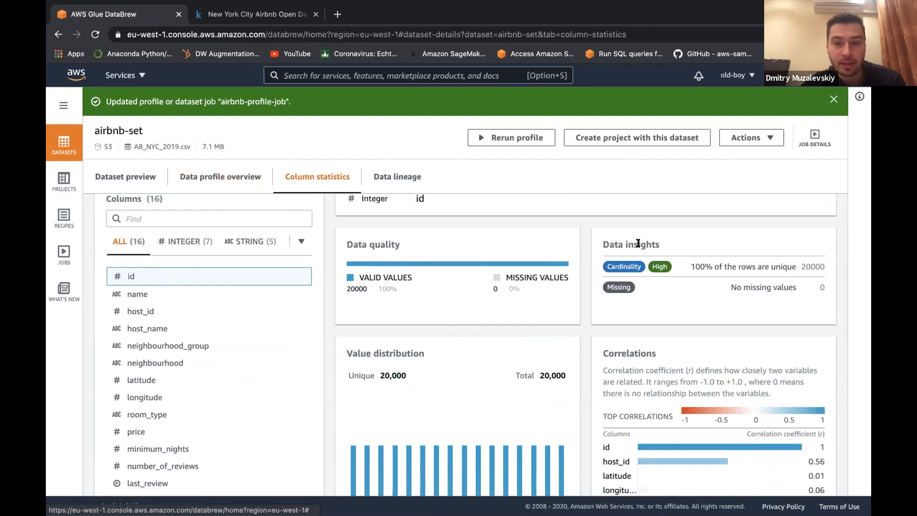
pyautogui.scroll(-6, 618, 312)
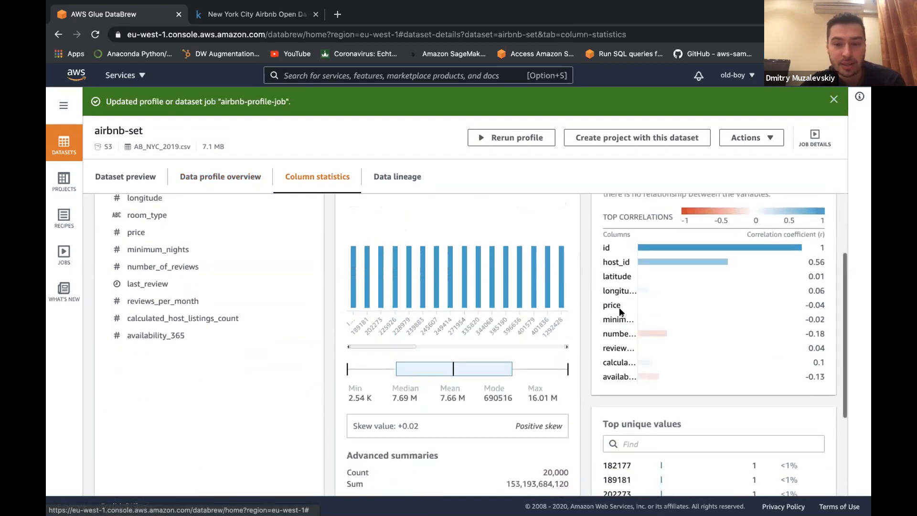
pyautogui.scroll(5, 619, 310)
pyautogui.scroll(3, 620, 309)
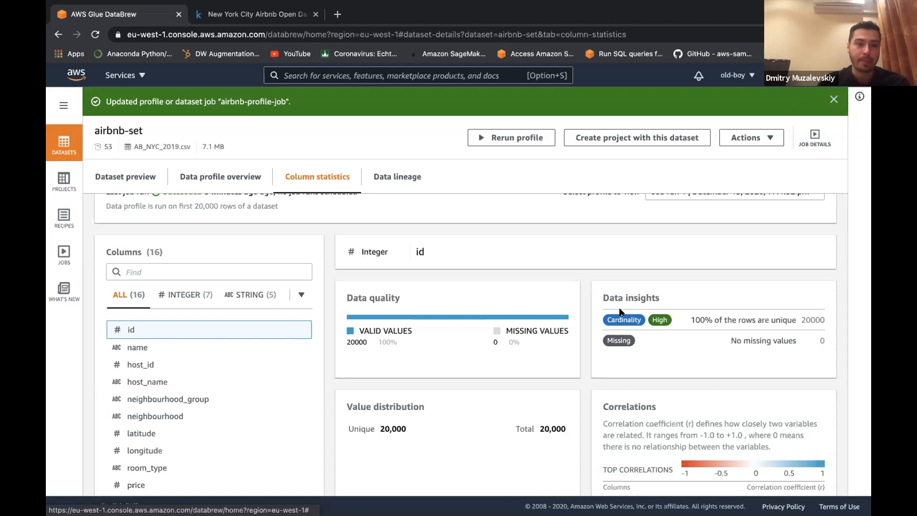
# Step: View the data lineage diagram of the airbnb-set dataset, from its S3 source to its project and profile job
pyautogui.click(374, 177)
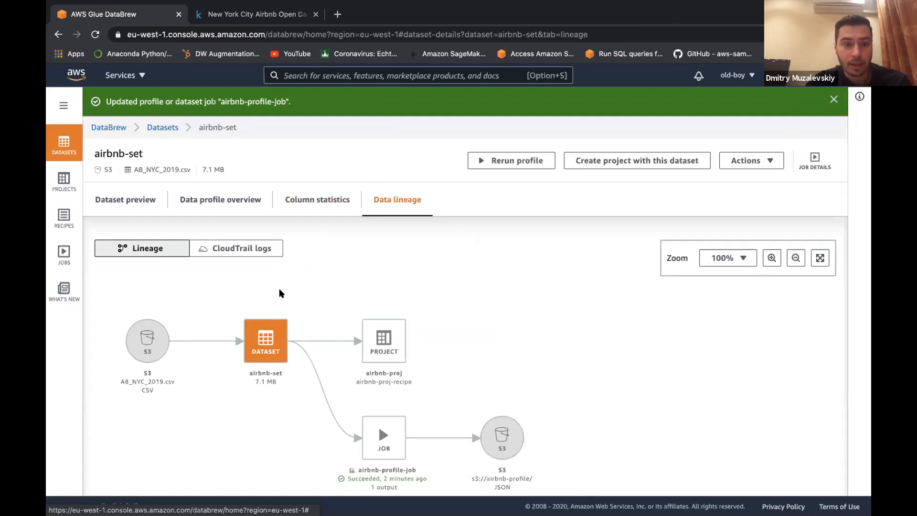
pyautogui.scroll(-1, 279, 292)
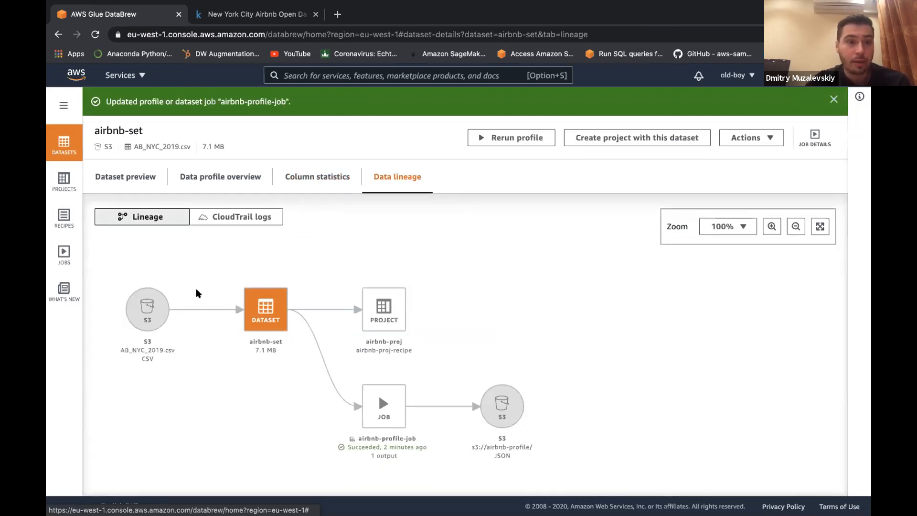
pyautogui.scroll(1, 198, 292)
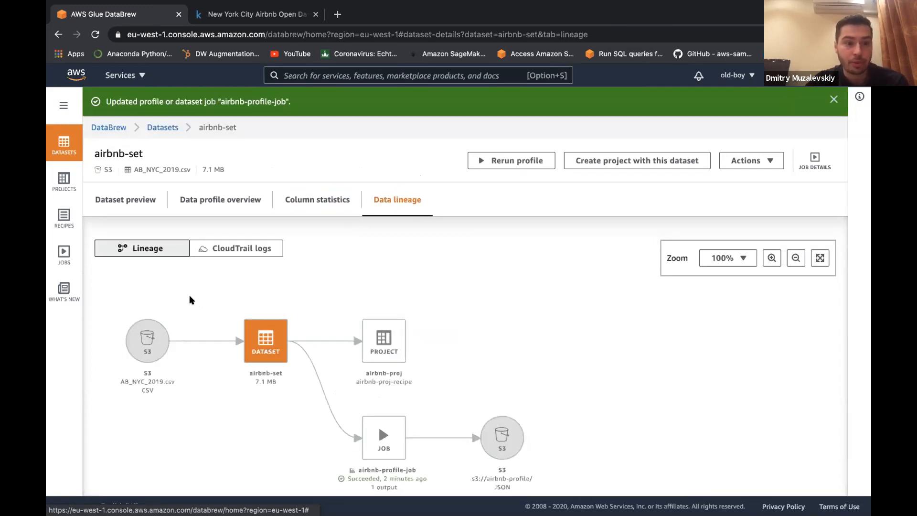
# Step: Check the projects and recipes lists, and open airbnb-proj to examine its transformed sample columns from name to minimum_nights
pyautogui.click(66, 193)
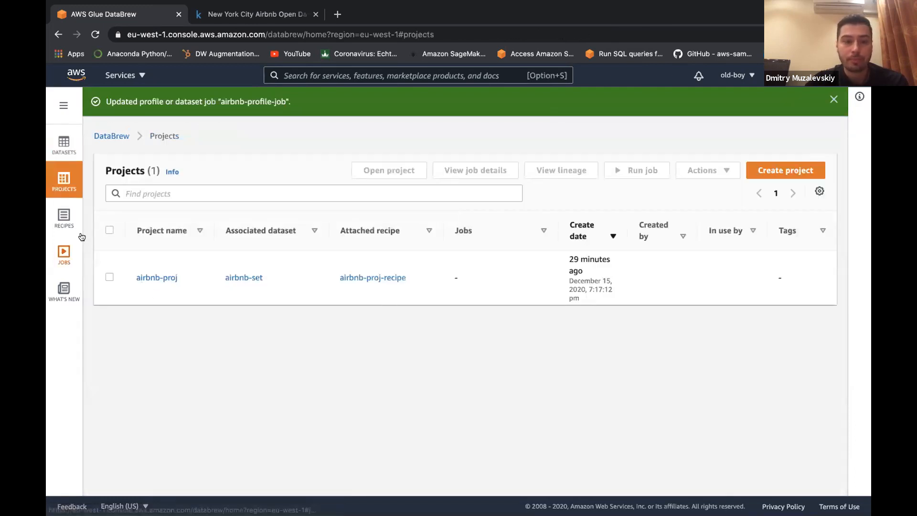
pyautogui.click(66, 221)
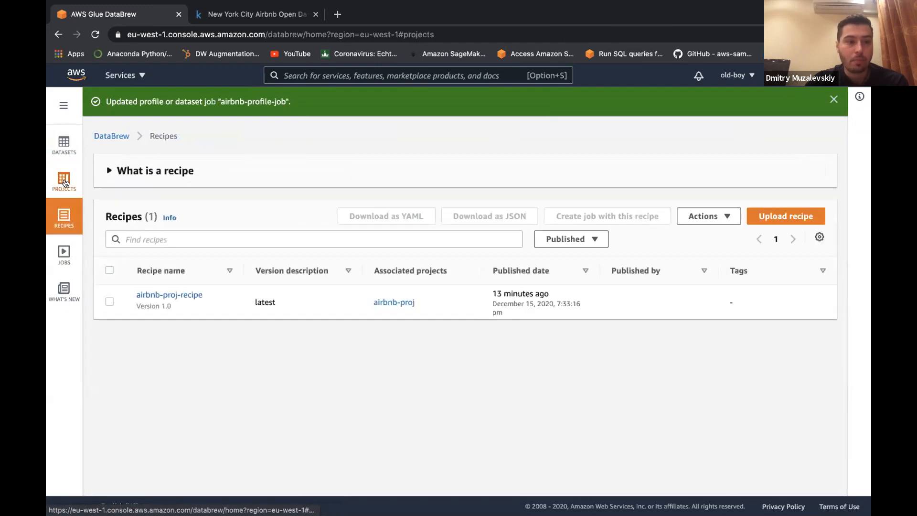
pyautogui.click(64, 181)
pyautogui.click(166, 281)
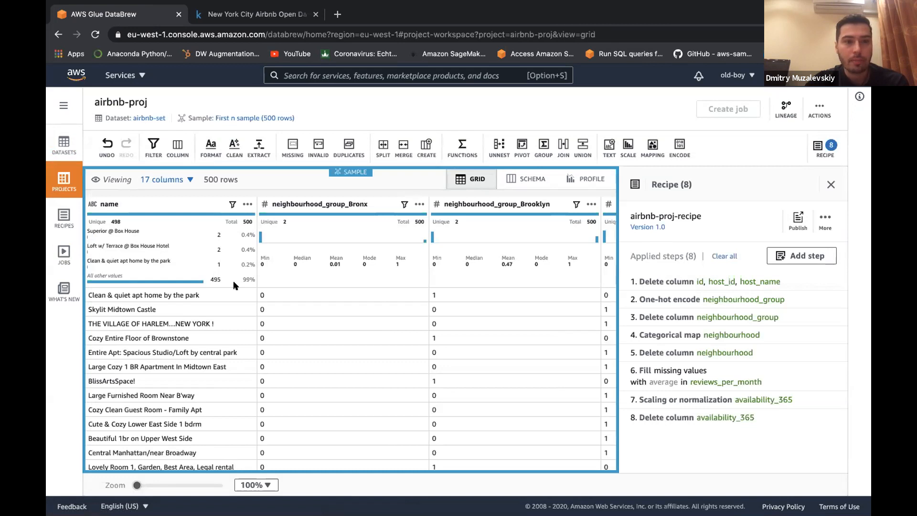
pyautogui.hscroll(10, 276, 316)
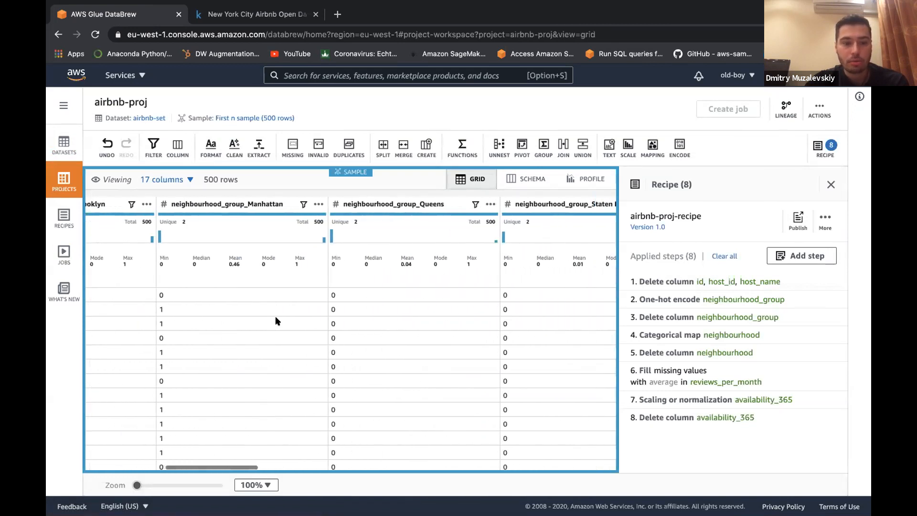
pyautogui.hscroll(10, 275, 316)
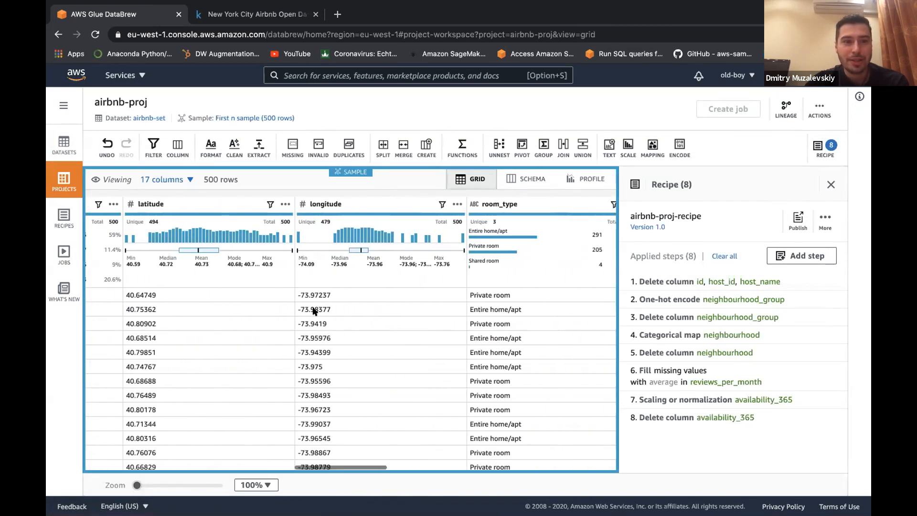
pyautogui.hscroll(5, 314, 310)
pyautogui.hscroll(3, 264, 372)
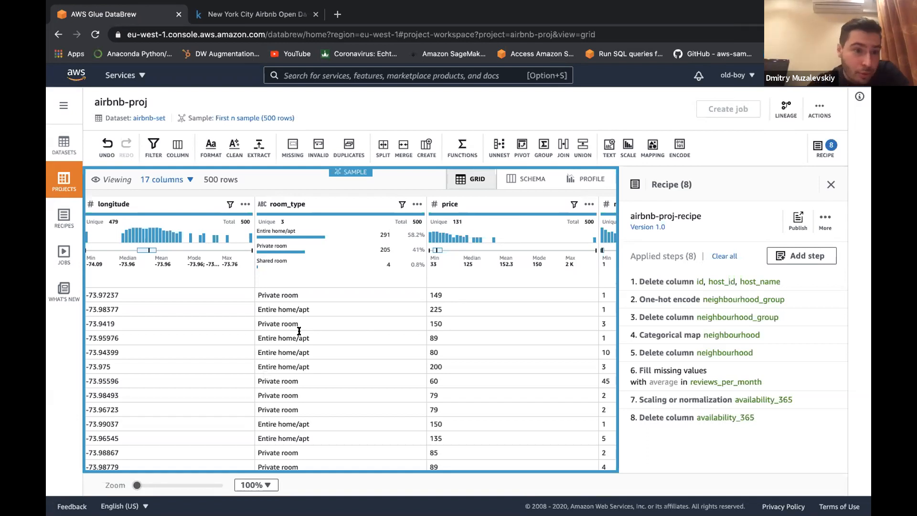
pyautogui.hscroll(-1, 299, 337)
pyautogui.hscroll(5, 301, 337)
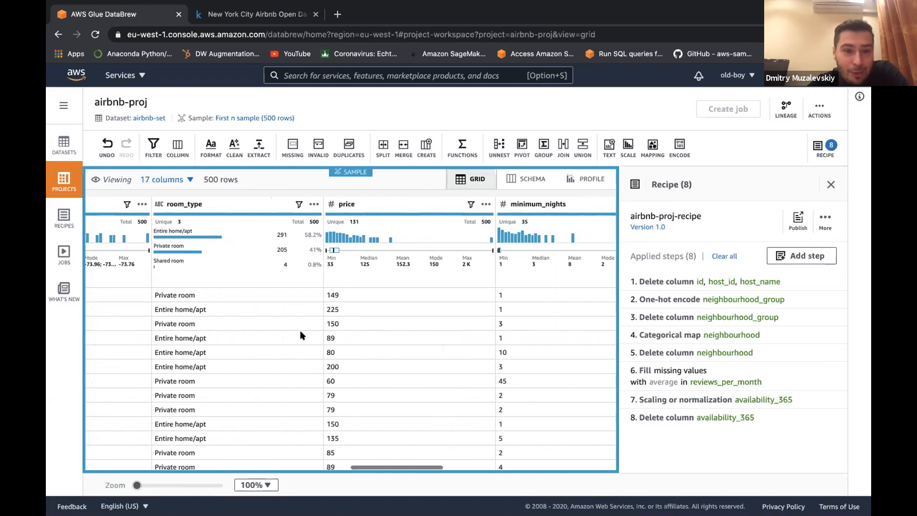
pyautogui.hscroll(3, 304, 337)
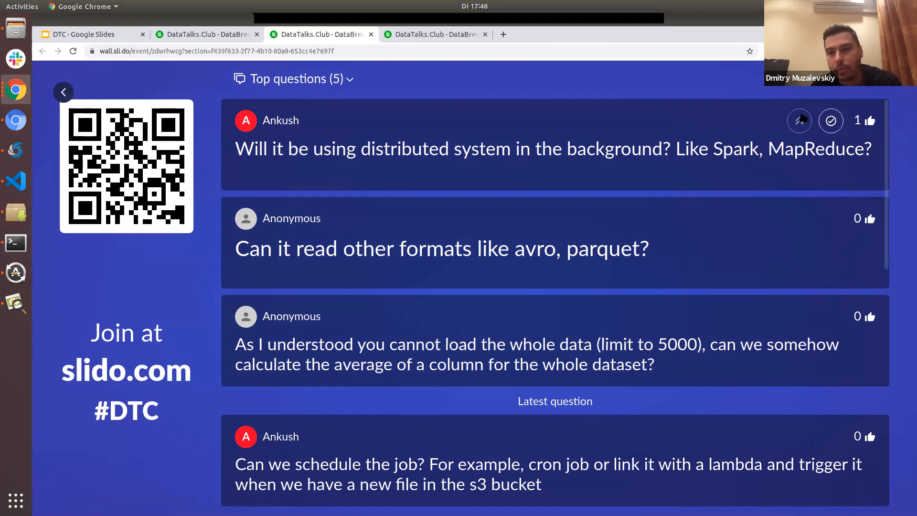
# Step: In the Slido Q&A, highlight and mark as answered the question about distributed systems and the one about avro and parquet formats
pyautogui.click(802, 119)
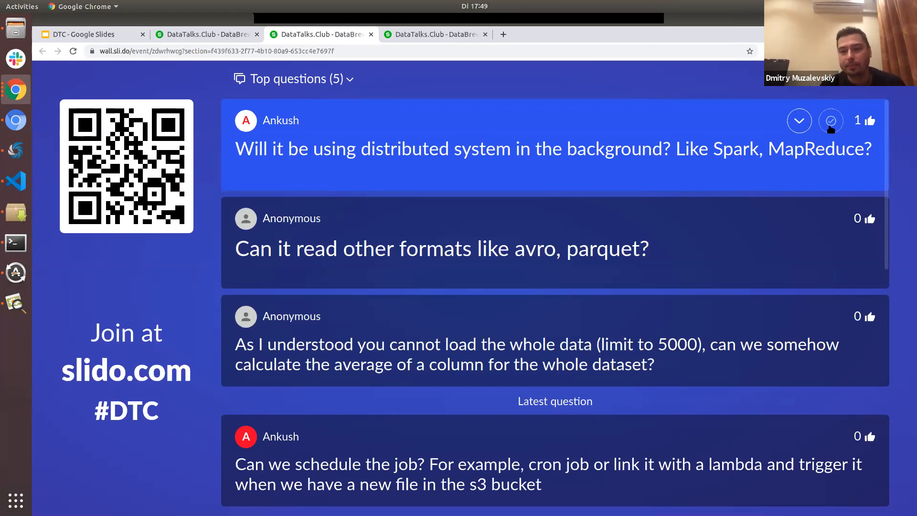
pyautogui.click(831, 125)
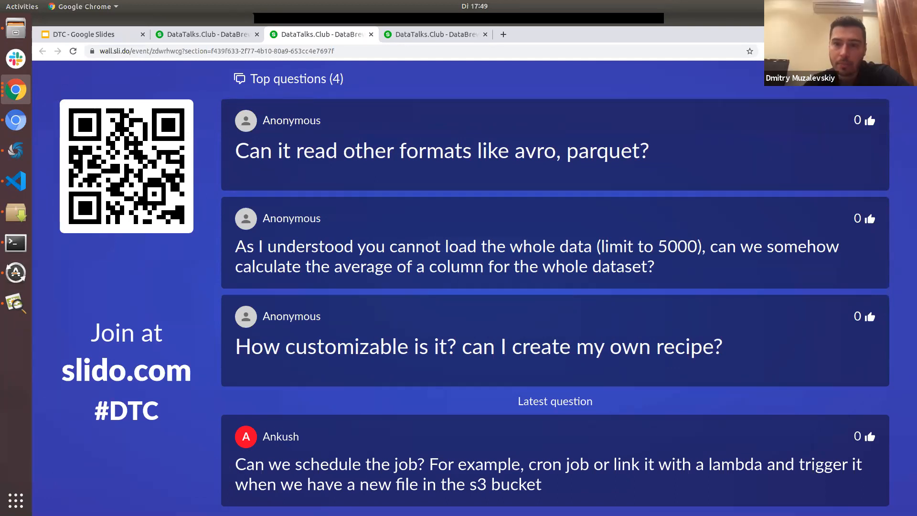
pyautogui.click(797, 122)
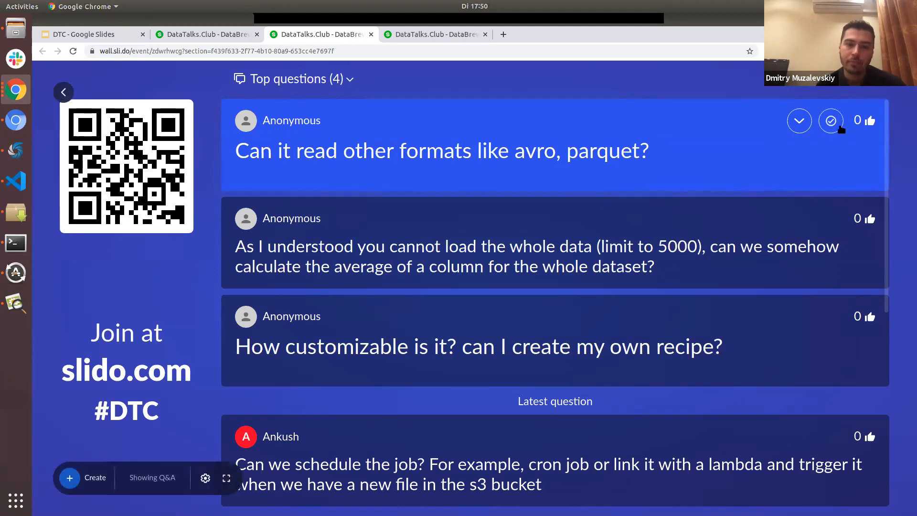
pyautogui.click(839, 127)
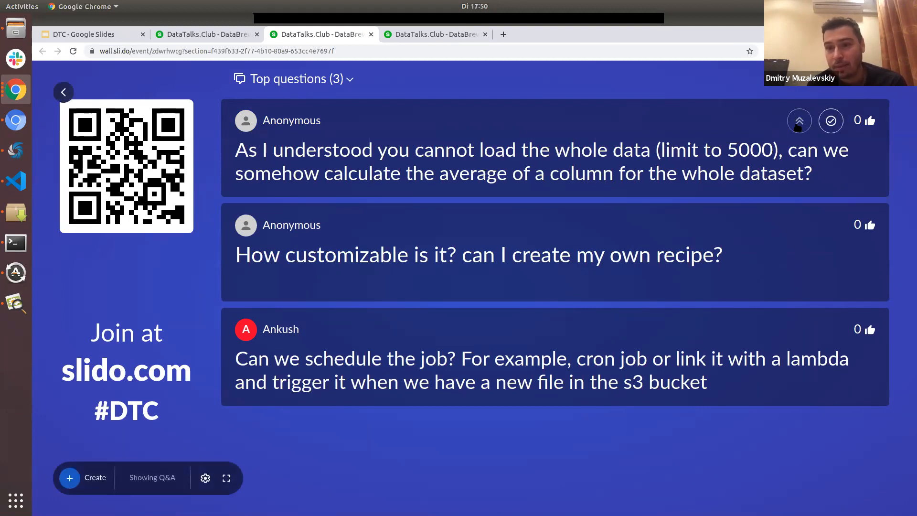
# Step: Highlight and mark as answered the question about averaging a column over the whole dataset and the one about creating custom recipes
pyautogui.click(798, 123)
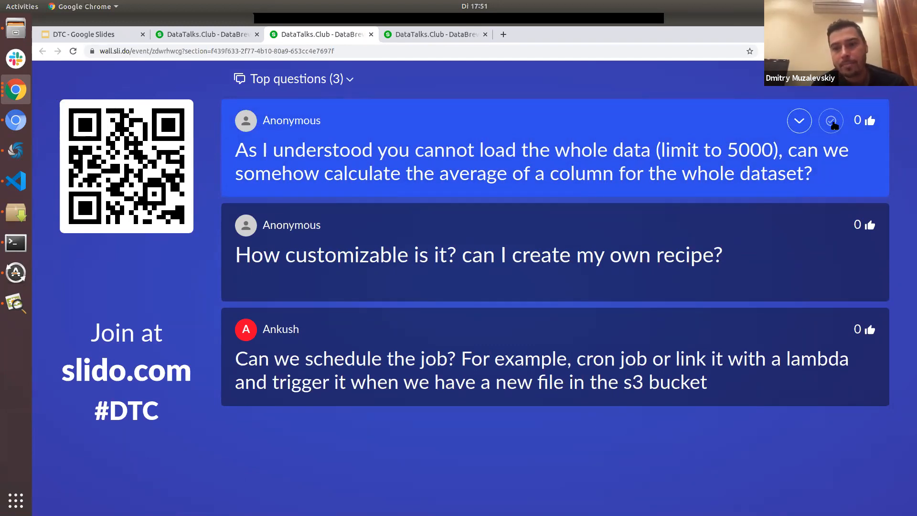
pyautogui.click(833, 126)
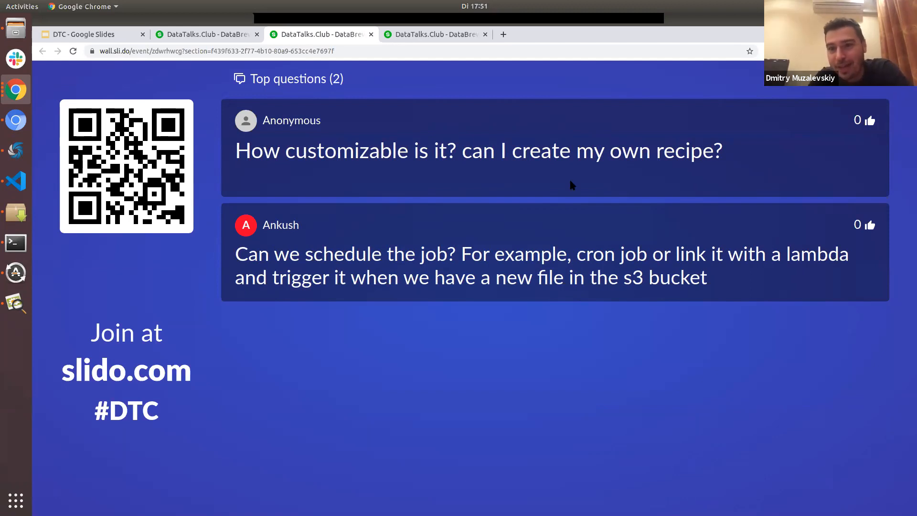
pyautogui.click(798, 127)
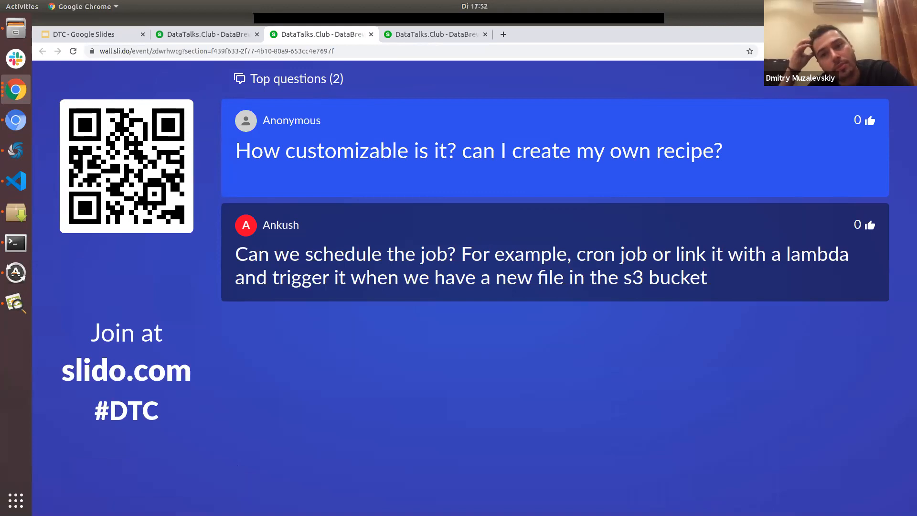
pyautogui.moveTo(830, 117)
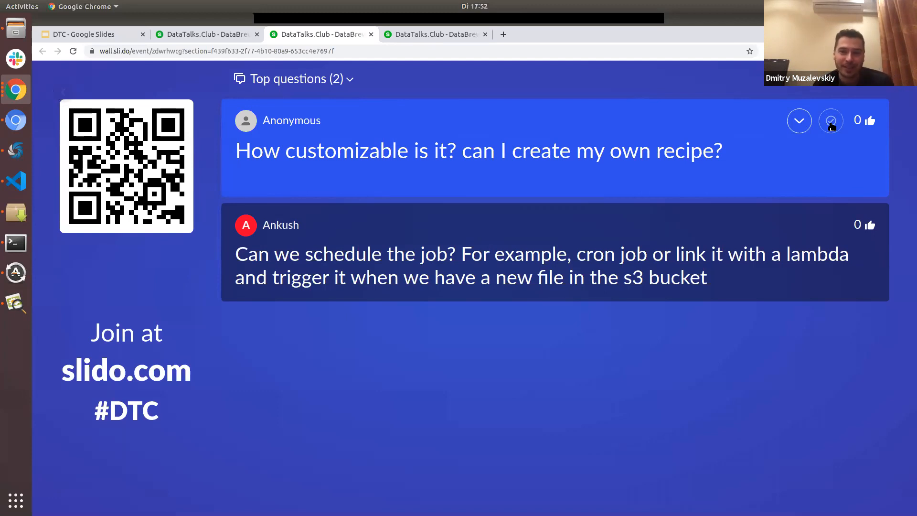
pyautogui.click(831, 124)
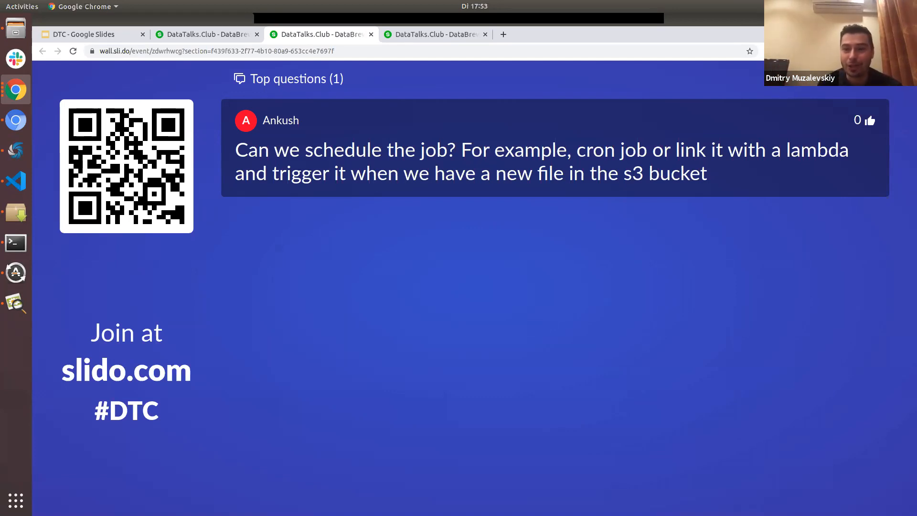
# Step: Highlight the question about scheduling the job with cron or a lambda trigger, and mark it as answered
pyautogui.click(801, 116)
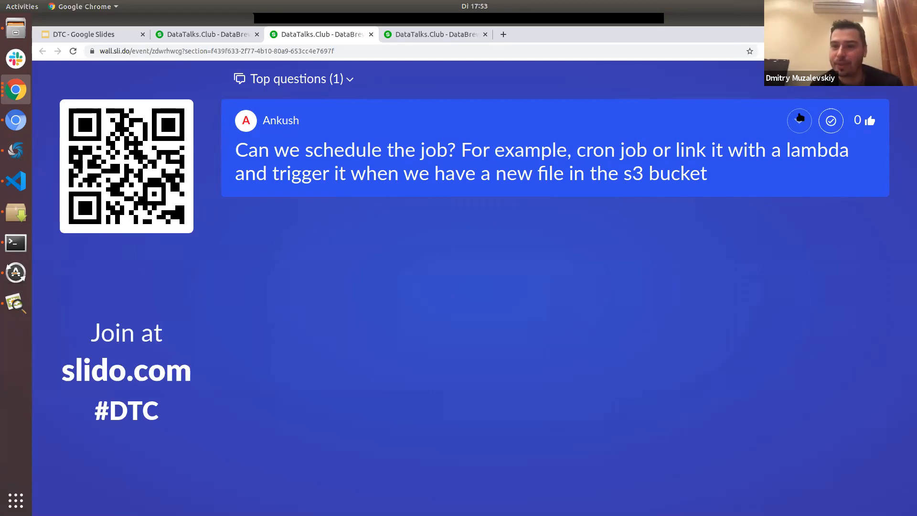
pyautogui.click(833, 120)
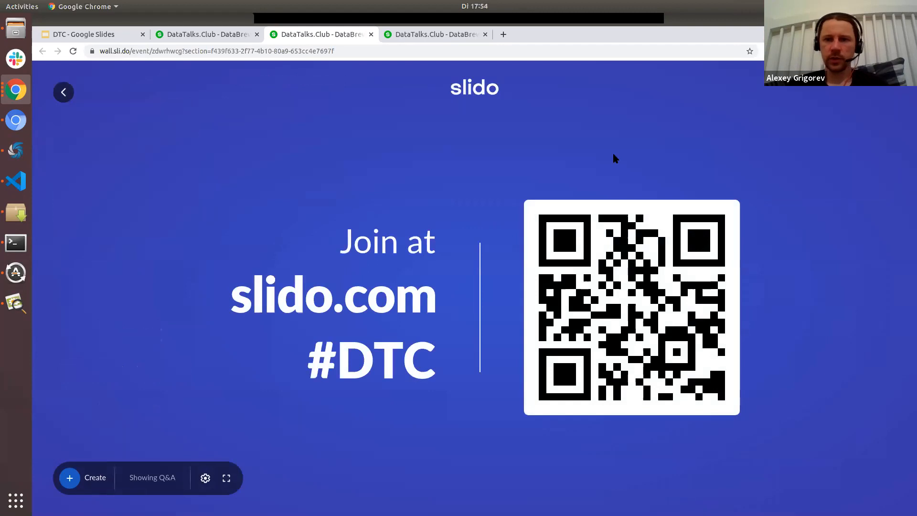